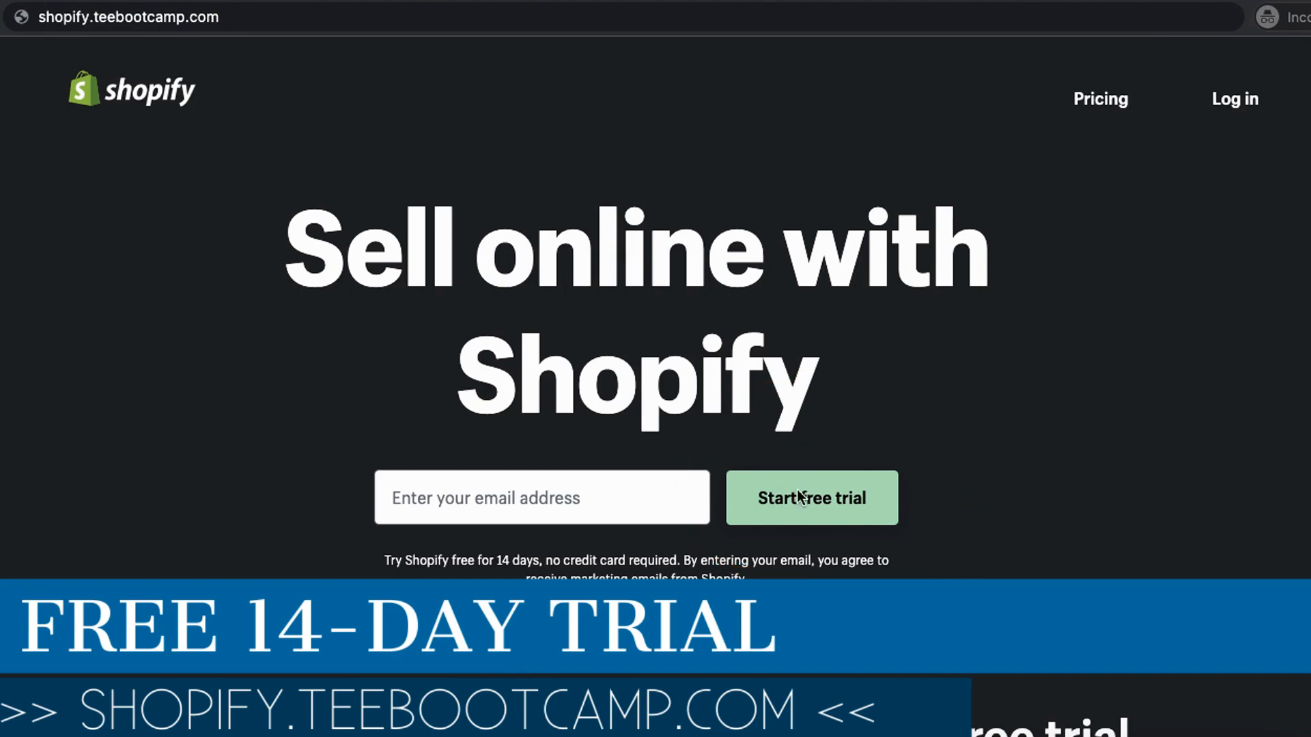
- Open the sign-up form for Shopify's free 14-day trial
click(792, 498)
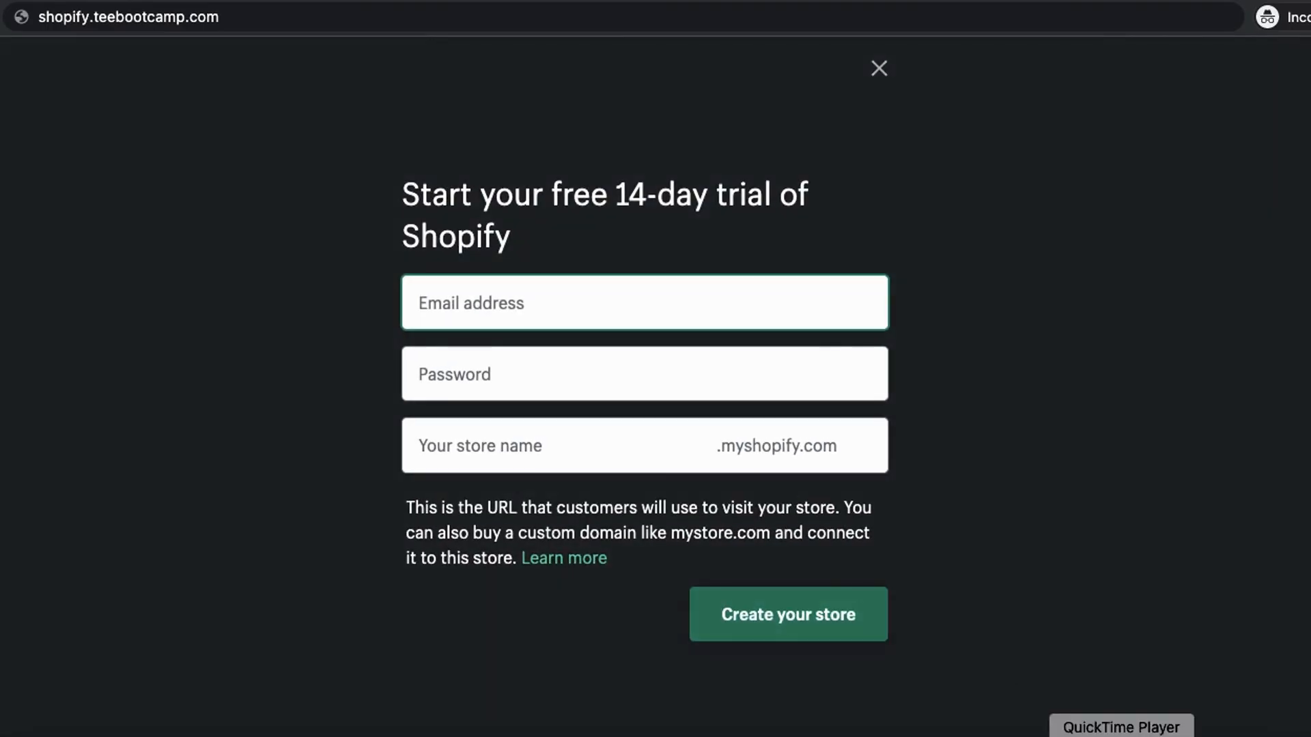
click(930, 736)
drag(301, 301, 417, 301)
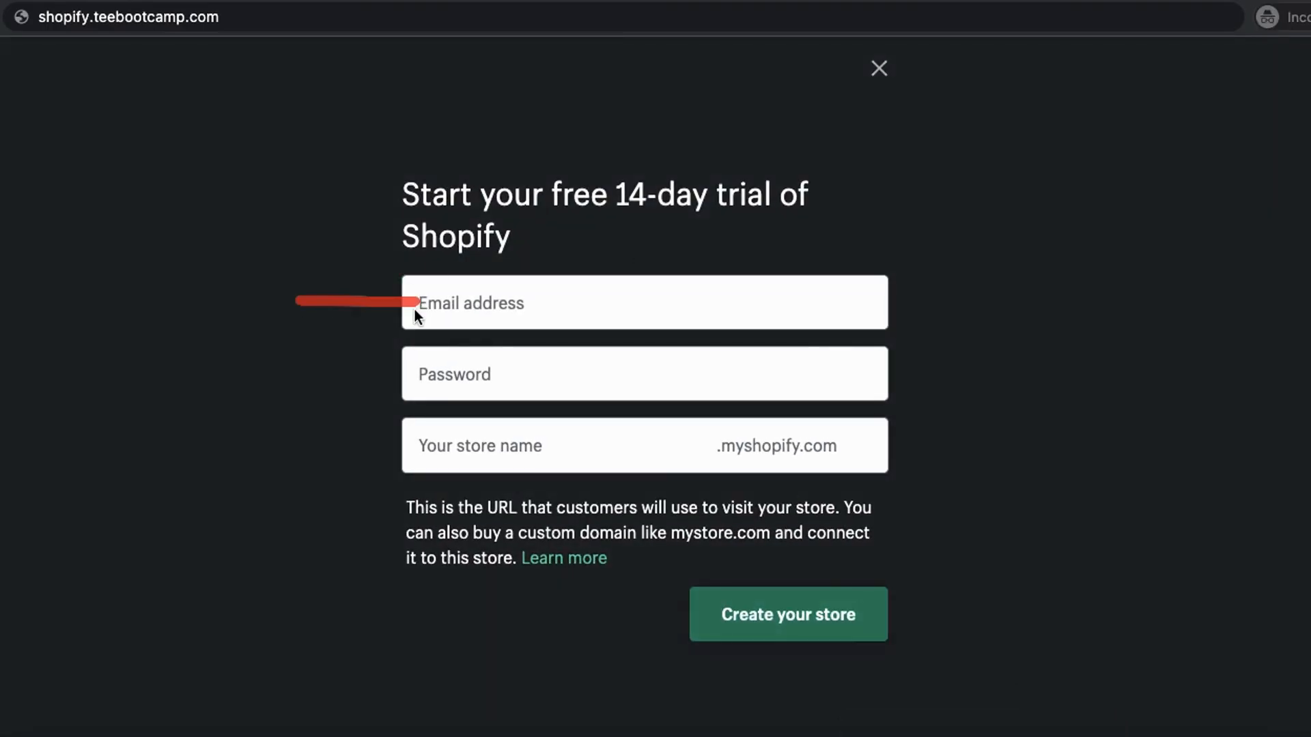
mouse_move(290, 450)
mouse_down()
mouse_move(615, 437)
mouse_move(384, 414)
mouse_up()
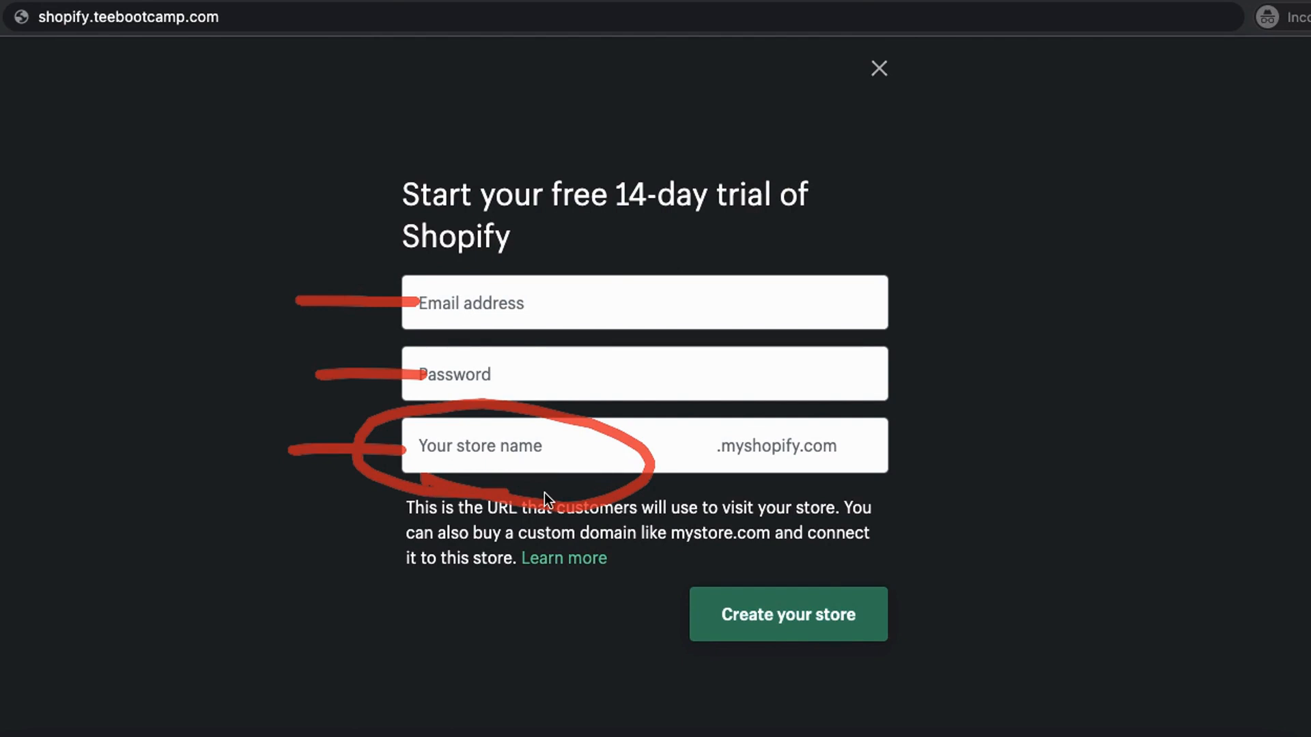
mouse_move(816, 561)
mouse_down()
mouse_move(662, 560)
mouse_move(898, 560)
mouse_move(778, 536)
mouse_up()
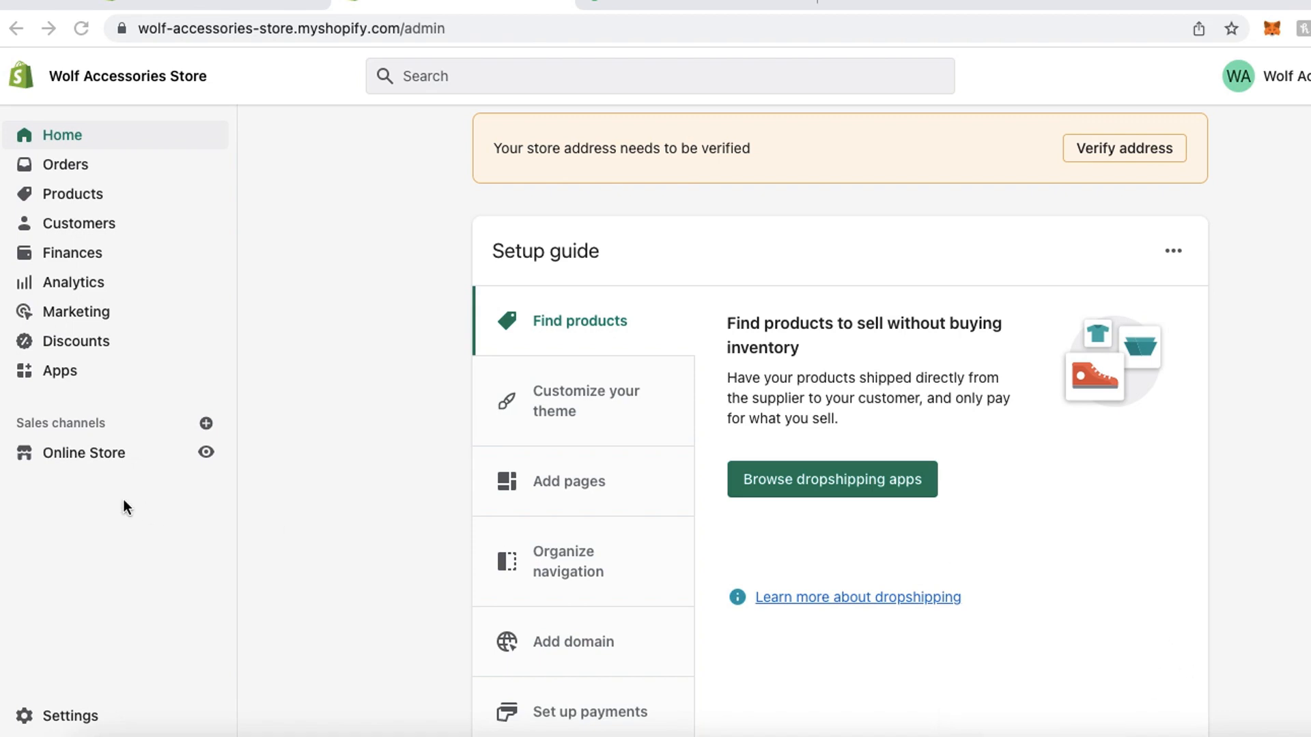
- Switch to the Wolf Accessories Store admin and open the online store's Debut theme for customization
click(82, 456)
click(85, 457)
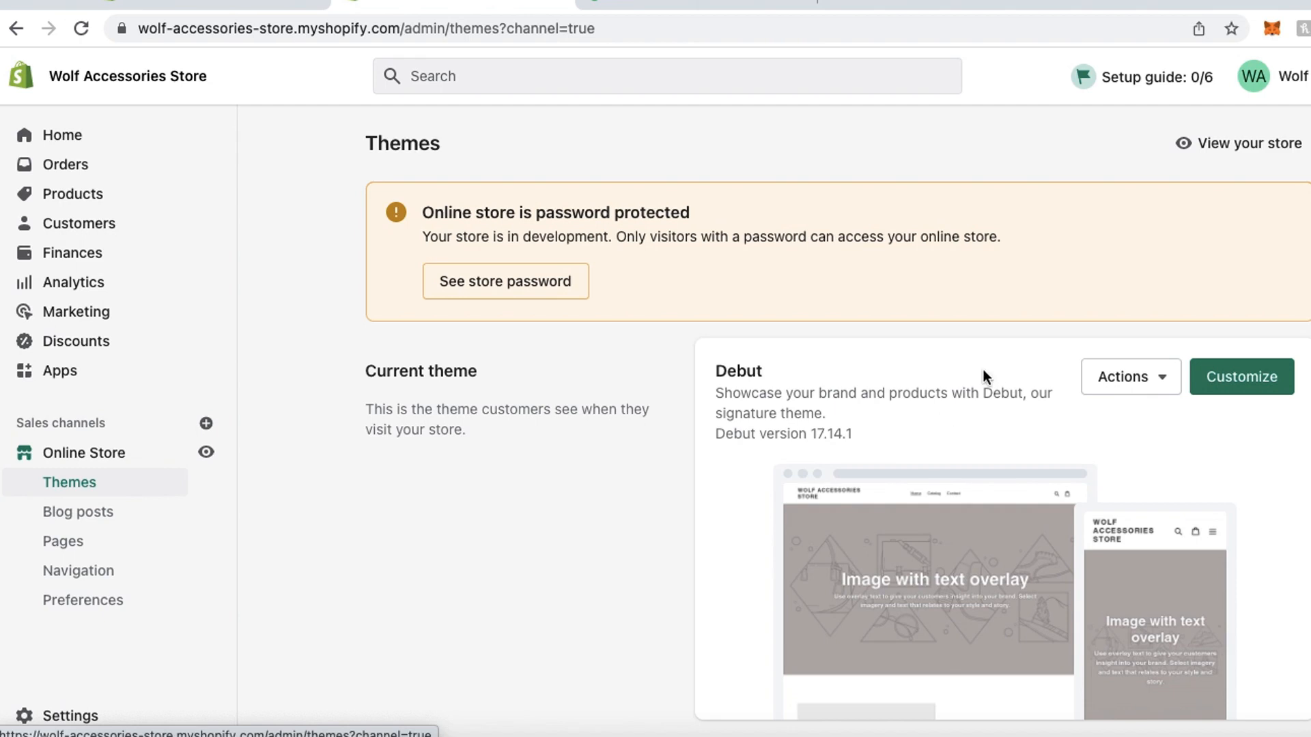
scroll(990, 368, down, 5)
scroll(1269, 168, up, 3)
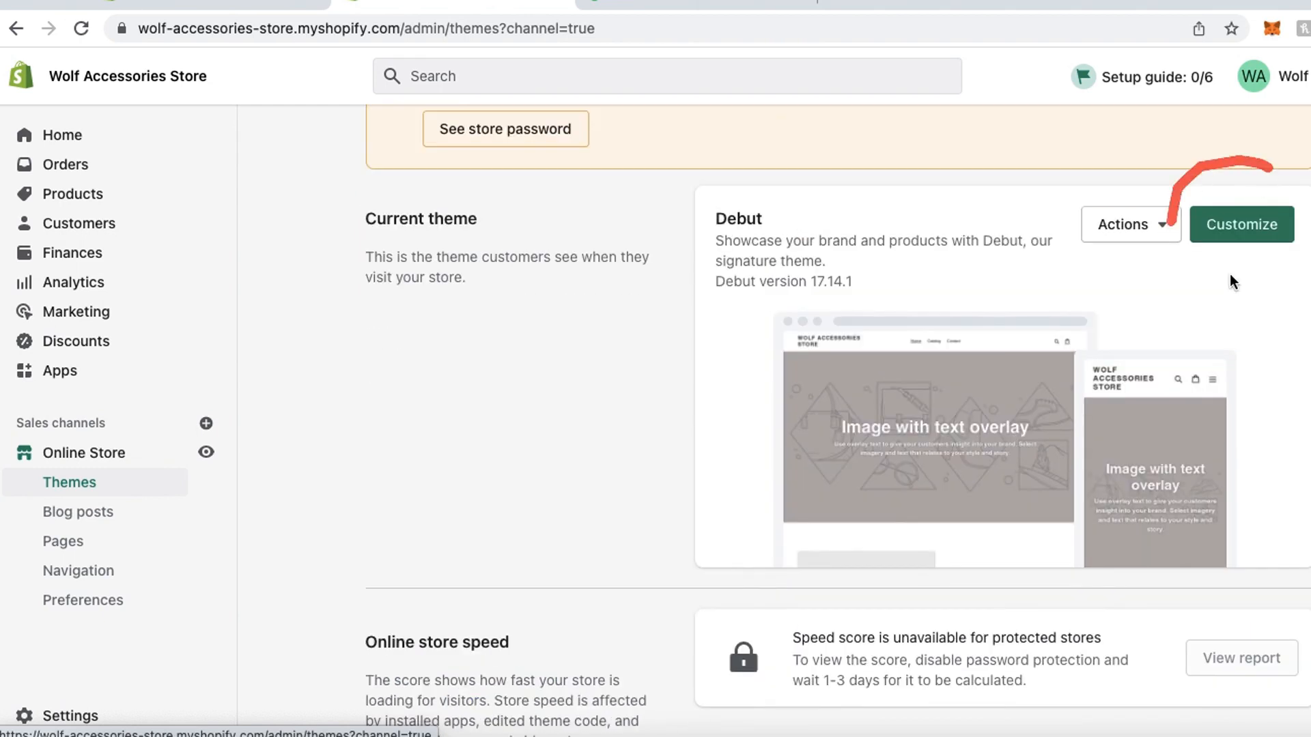
click(1240, 236)
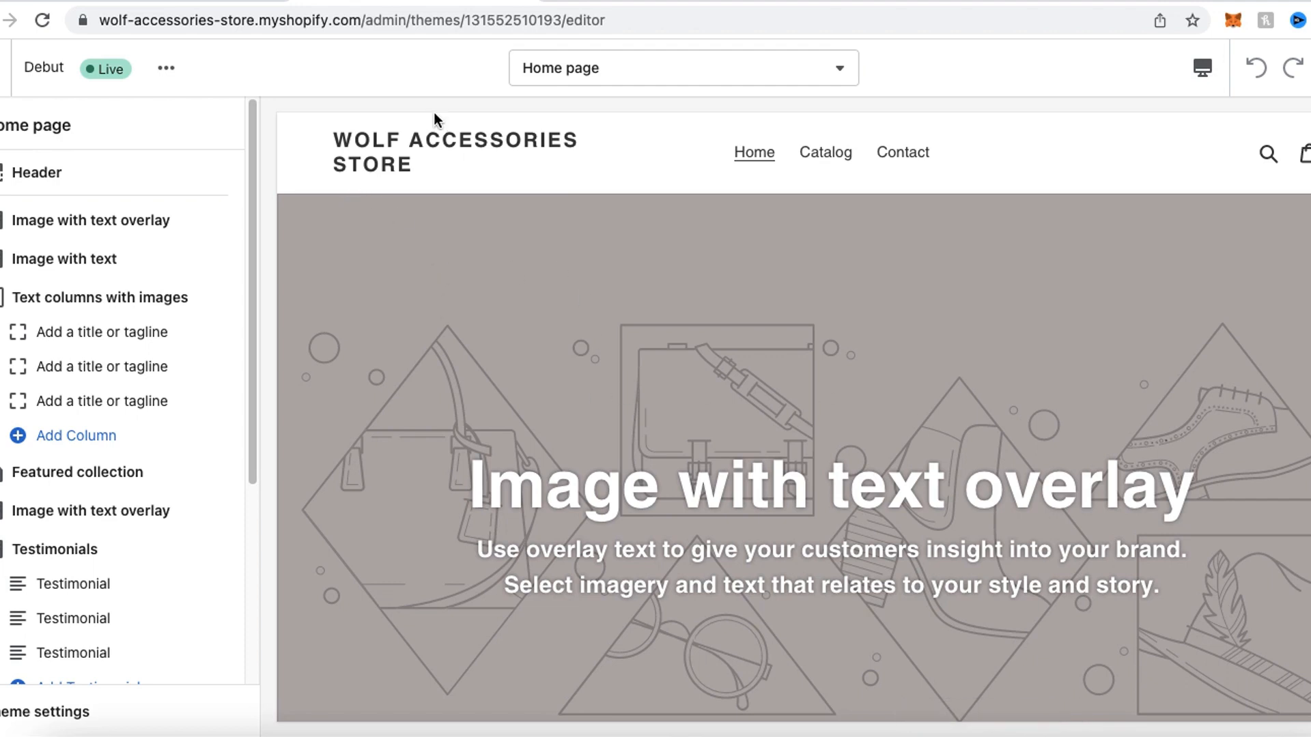
mouse_move(391, 109)
mouse_down()
mouse_move(331, 103)
mouse_move(691, 162)
mouse_move(333, 116)
mouse_up()
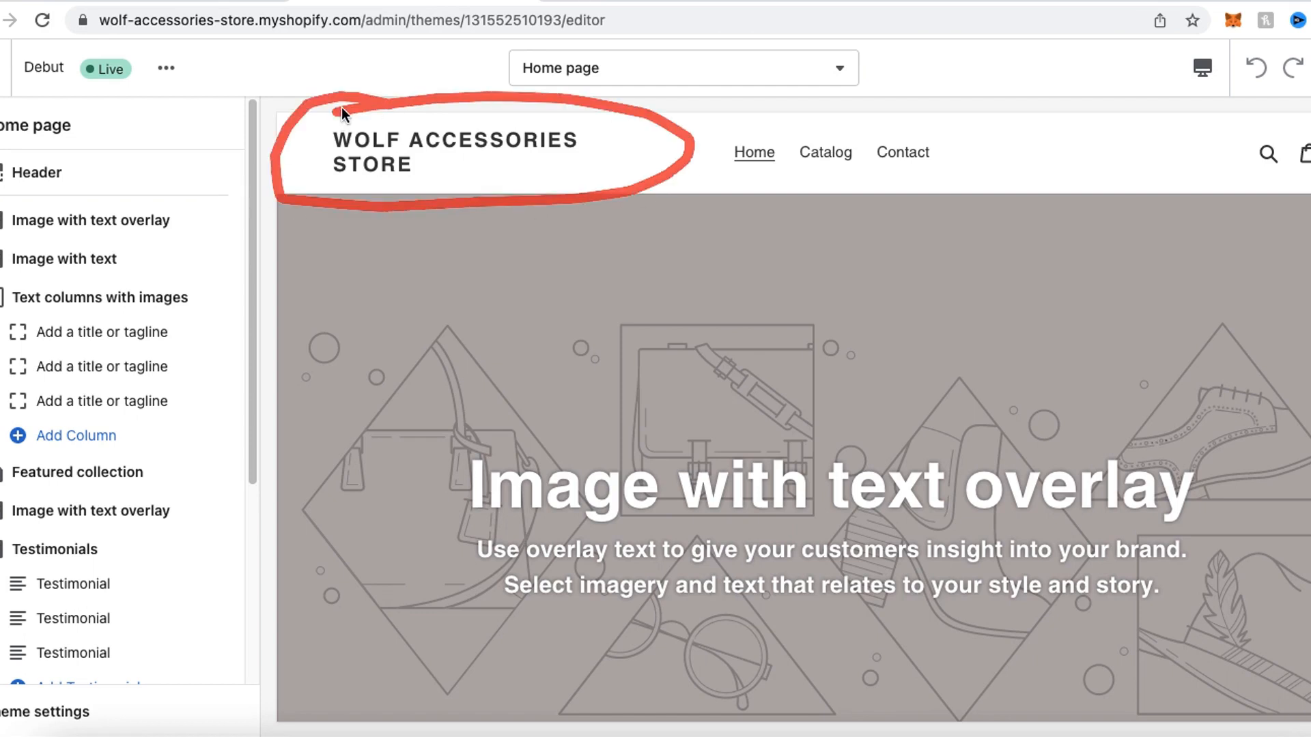
mouse_move(628, 220)
mouse_down()
mouse_move(322, 226)
mouse_move(331, 642)
mouse_move(1161, 689)
mouse_move(1218, 271)
mouse_up()
drag(1052, 279, 453, 260)
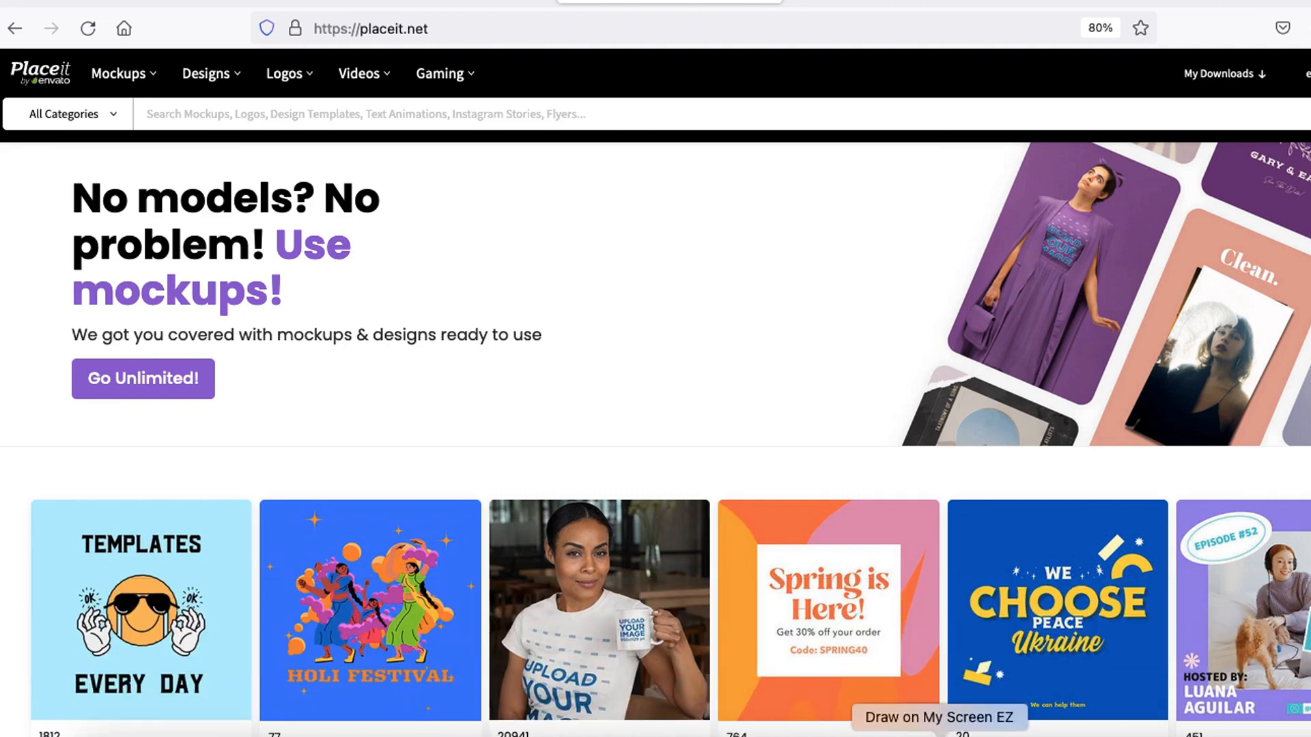
- Switch to the Placeit website and open its logo maker page
mouse_move(264, 108)
mouse_down()
mouse_move(251, 62)
mouse_move(254, 110)
mouse_up()
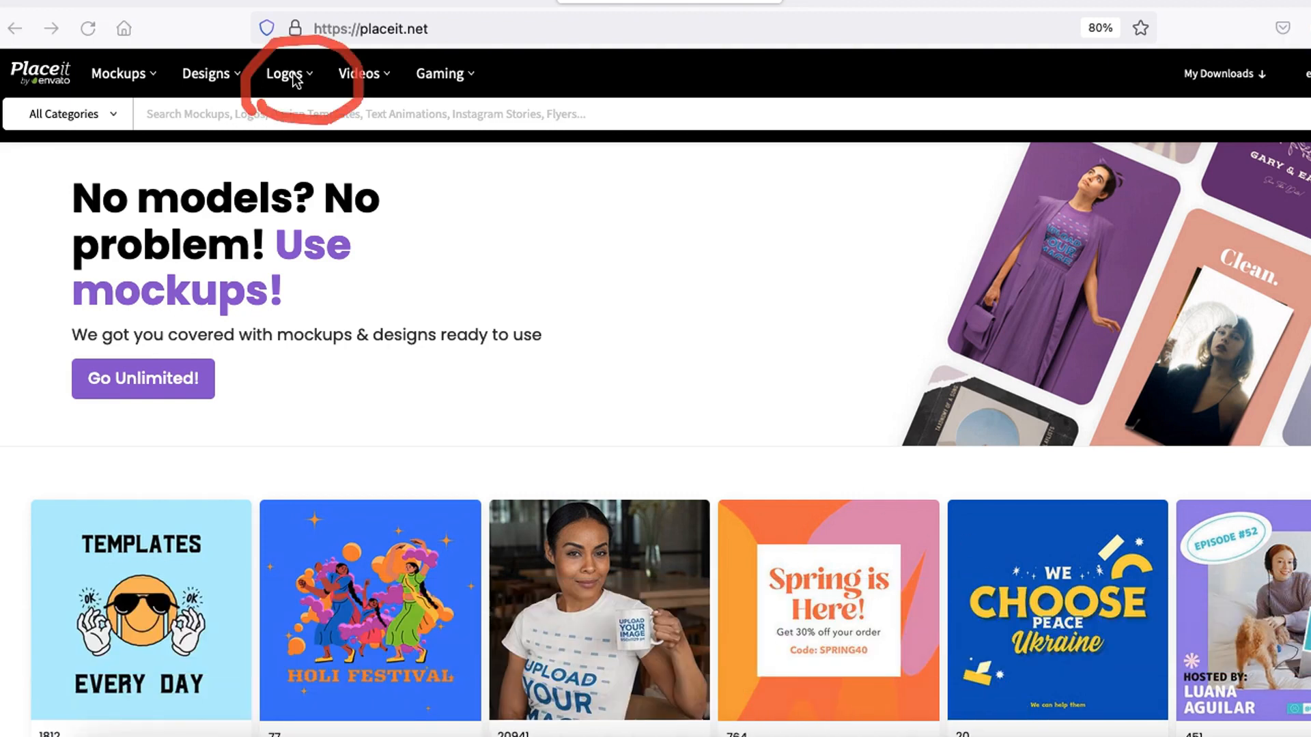
click(292, 76)
click(291, 78)
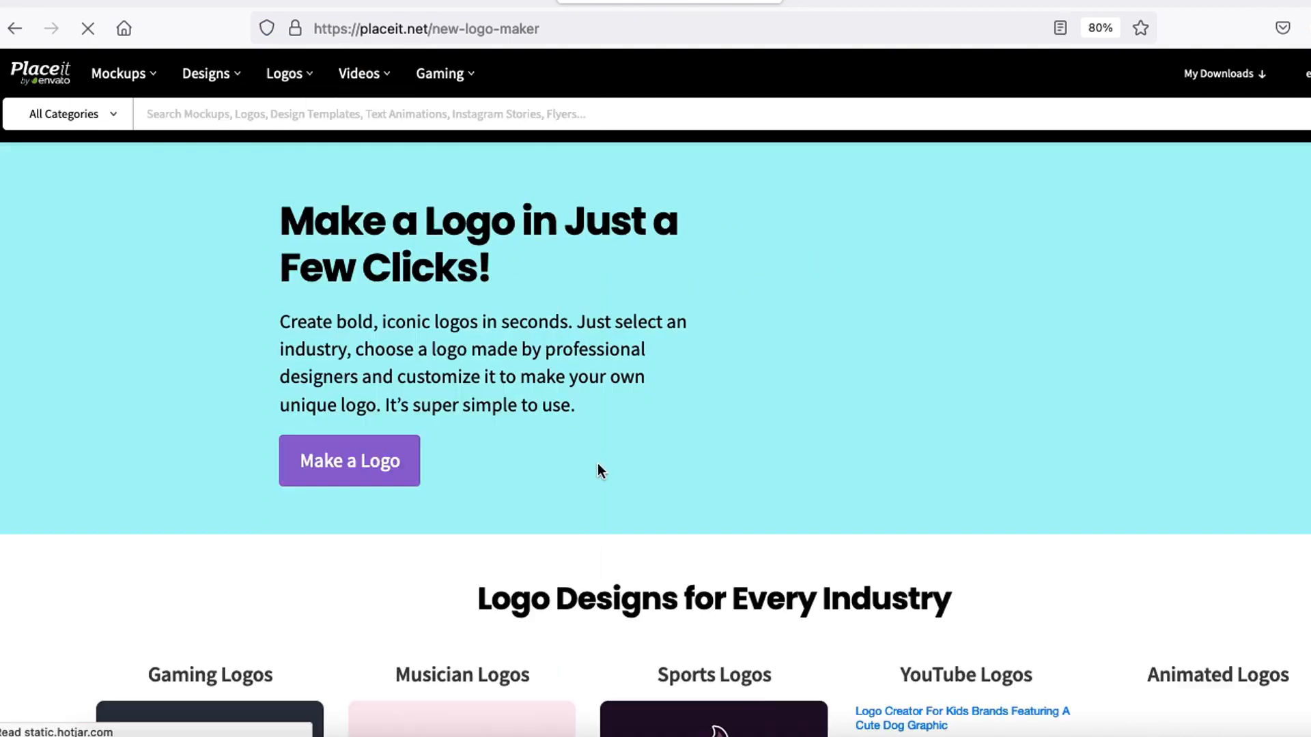
- Look over the industry logo examples and start making a logo with templates from all industries
scroll(523, 448, down, 2)
mouse_move(374, 312)
mouse_down()
mouse_move(247, 316)
mouse_move(471, 374)
mouse_move(401, 321)
mouse_up()
scroll(529, 362, down, 5)
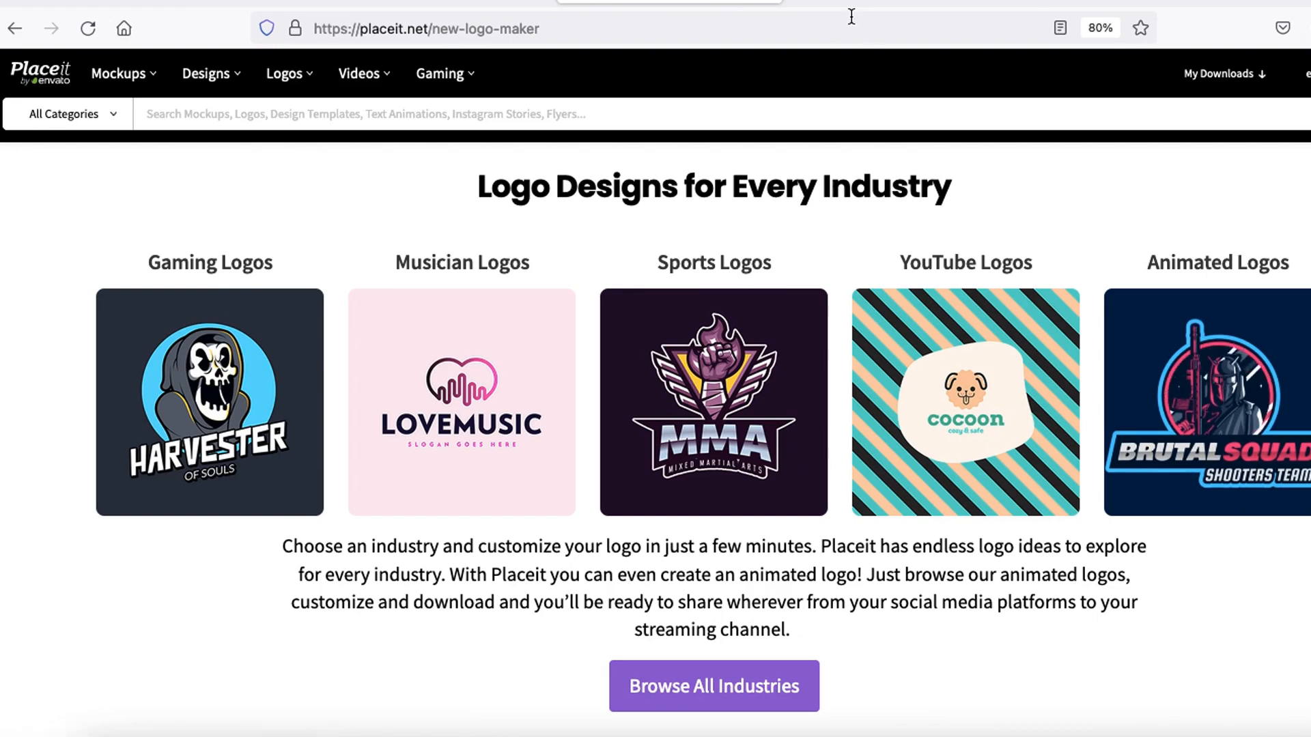
scroll(445, 288, up, 4)
click(389, 362)
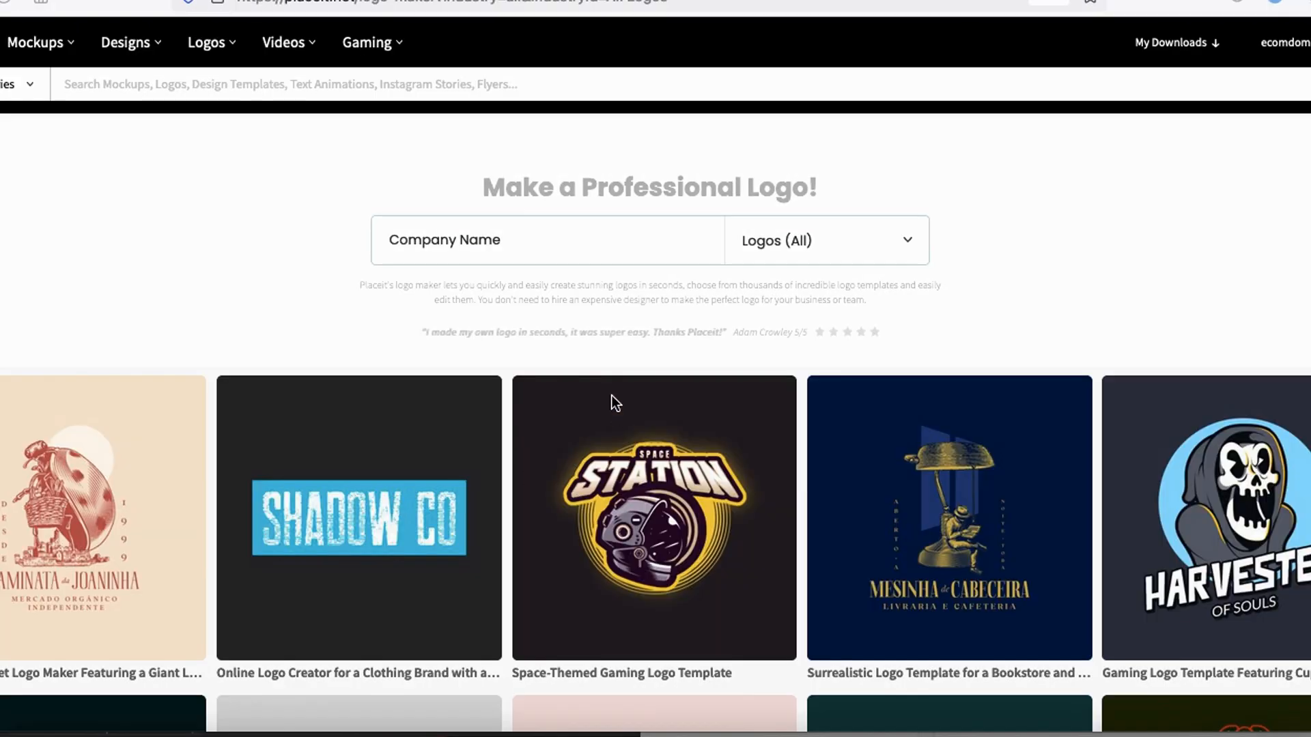
- Apply the company name Wolf Accessories to all the logo templates
scroll(119, 382, down, 1)
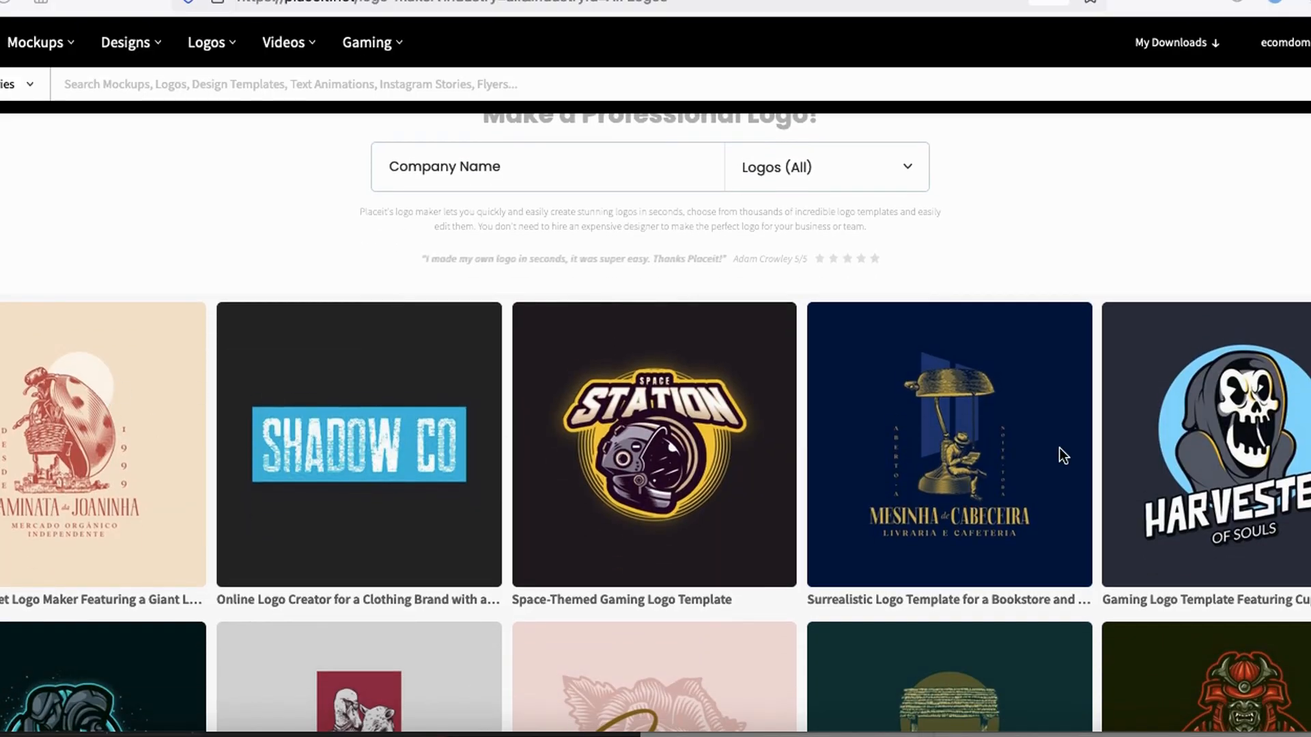
scroll(1059, 448, down, 5)
scroll(804, 431, up, 6)
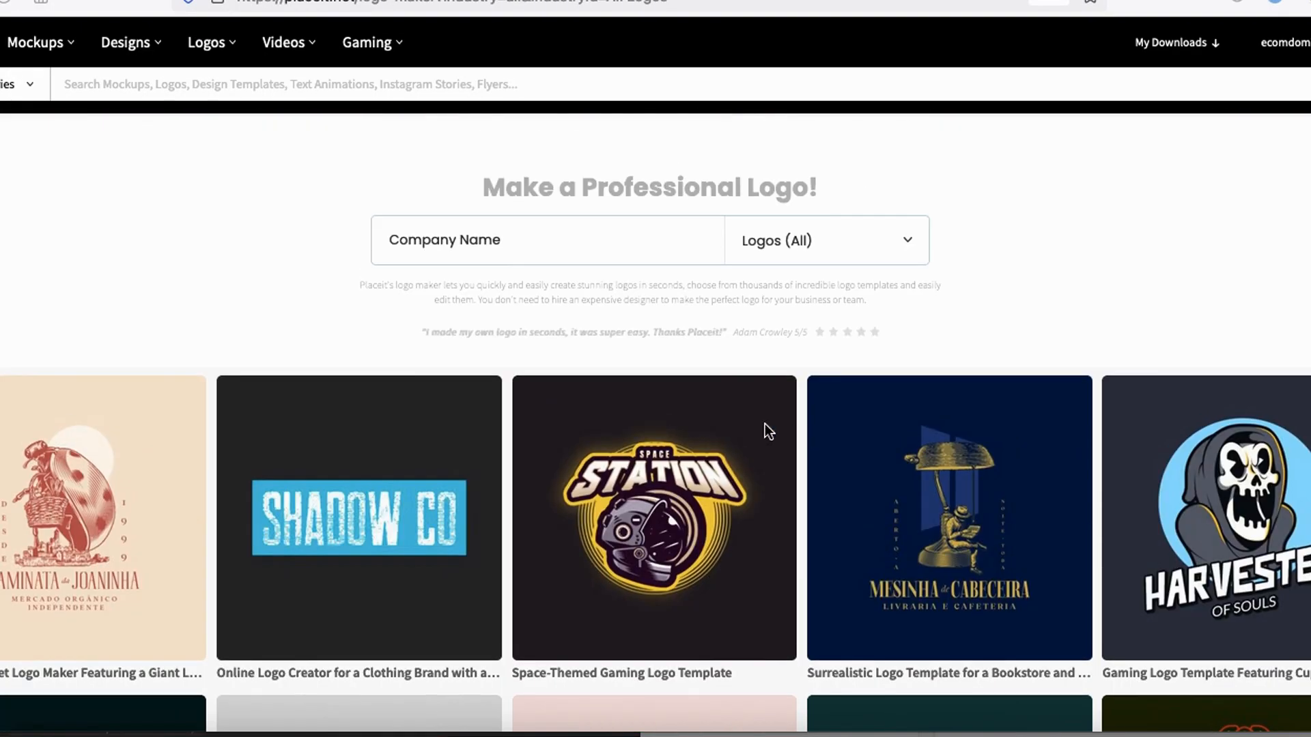
mouse_move(453, 202)
mouse_down()
mouse_move(350, 277)
mouse_move(625, 302)
mouse_move(550, 198)
mouse_up()
click(431, 232)
text(W)
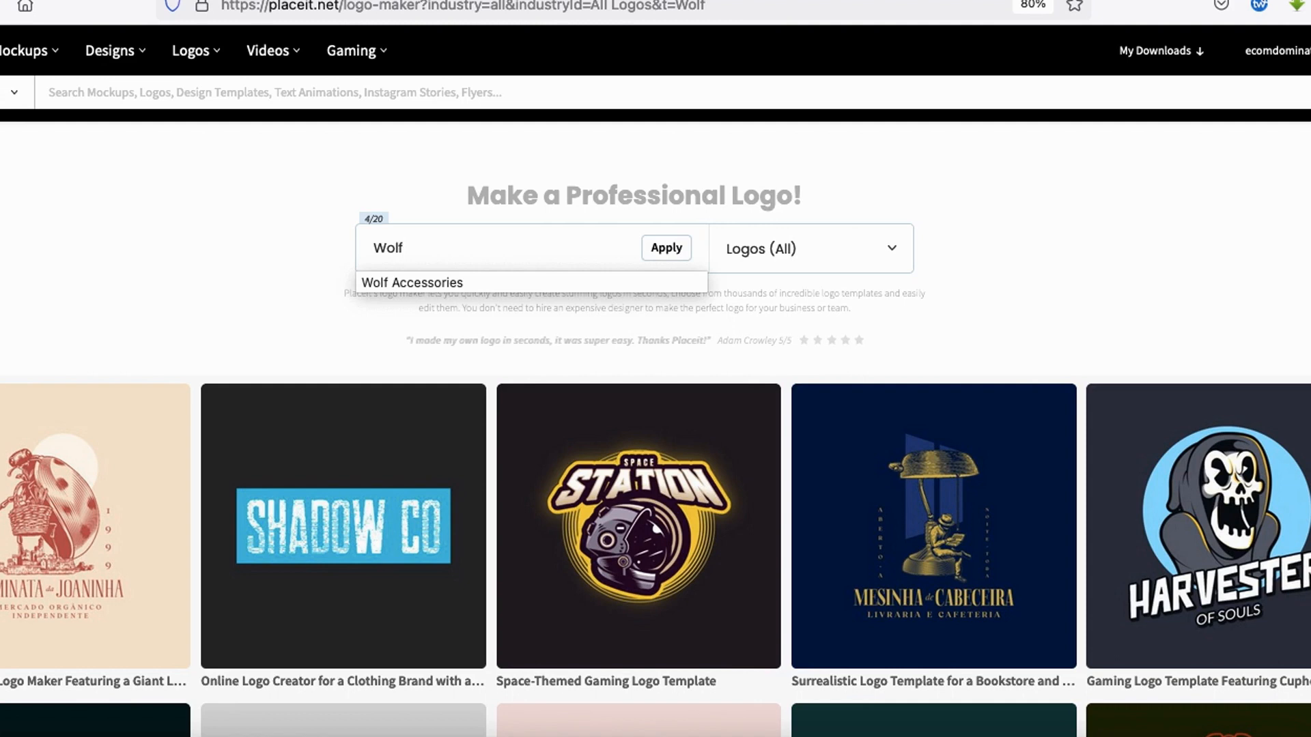
text(olf)
click(393, 284)
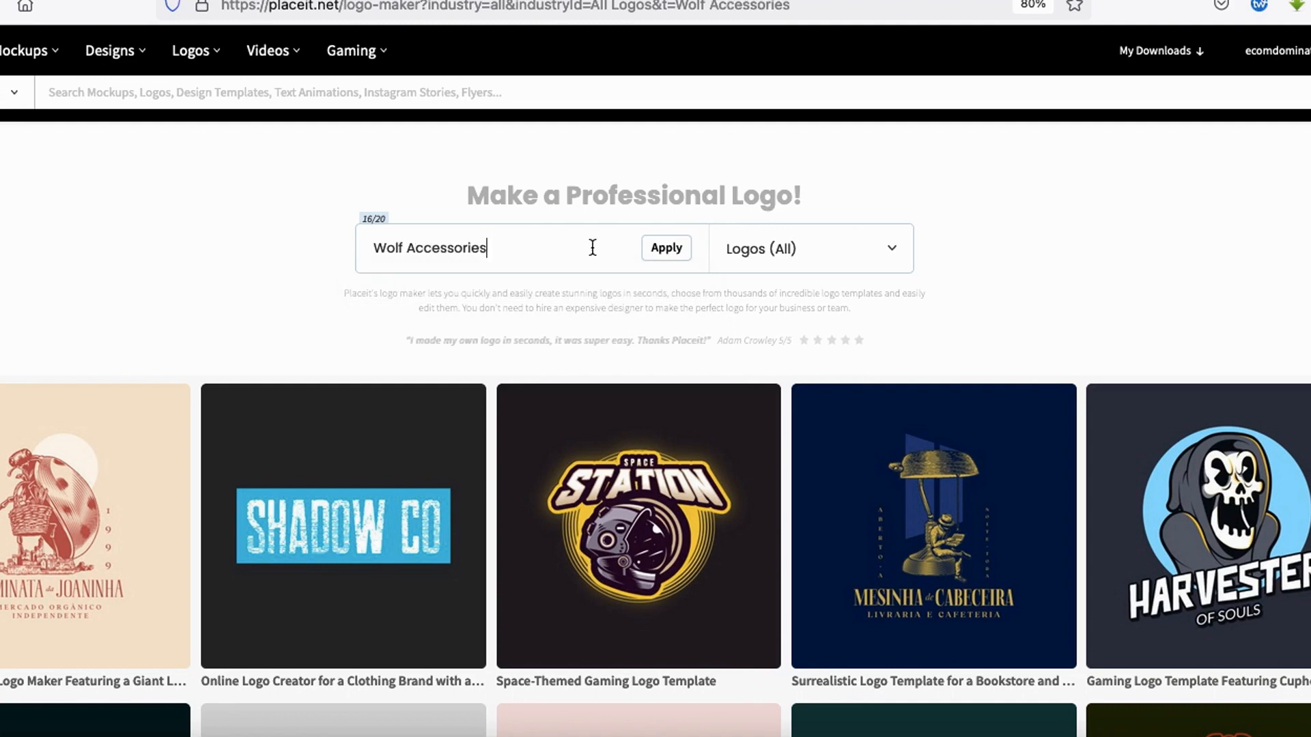
click(672, 252)
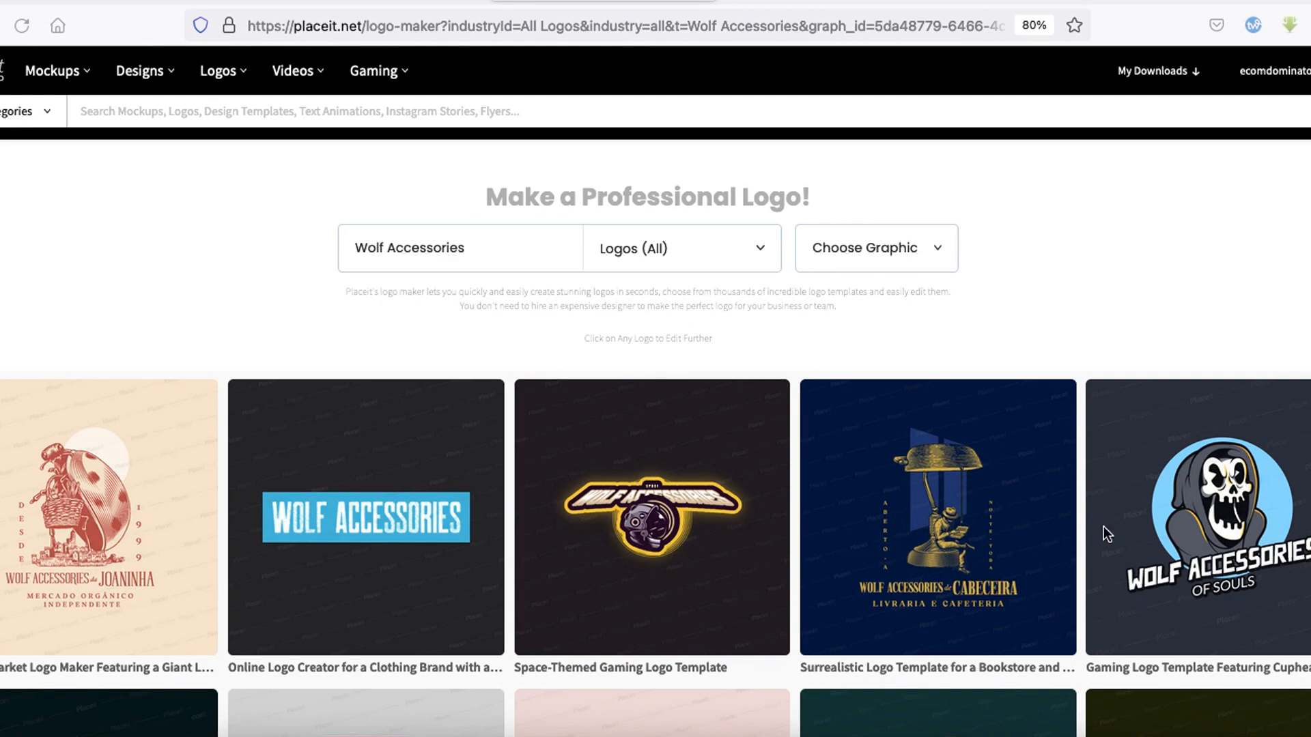
- Search the logo graphics for "wolf" and choose the snarling wolf head inside a triangle for the templates
mouse_move(888, 183)
mouse_down()
mouse_move(894, 340)
mouse_move(918, 186)
mouse_up()
click(889, 250)
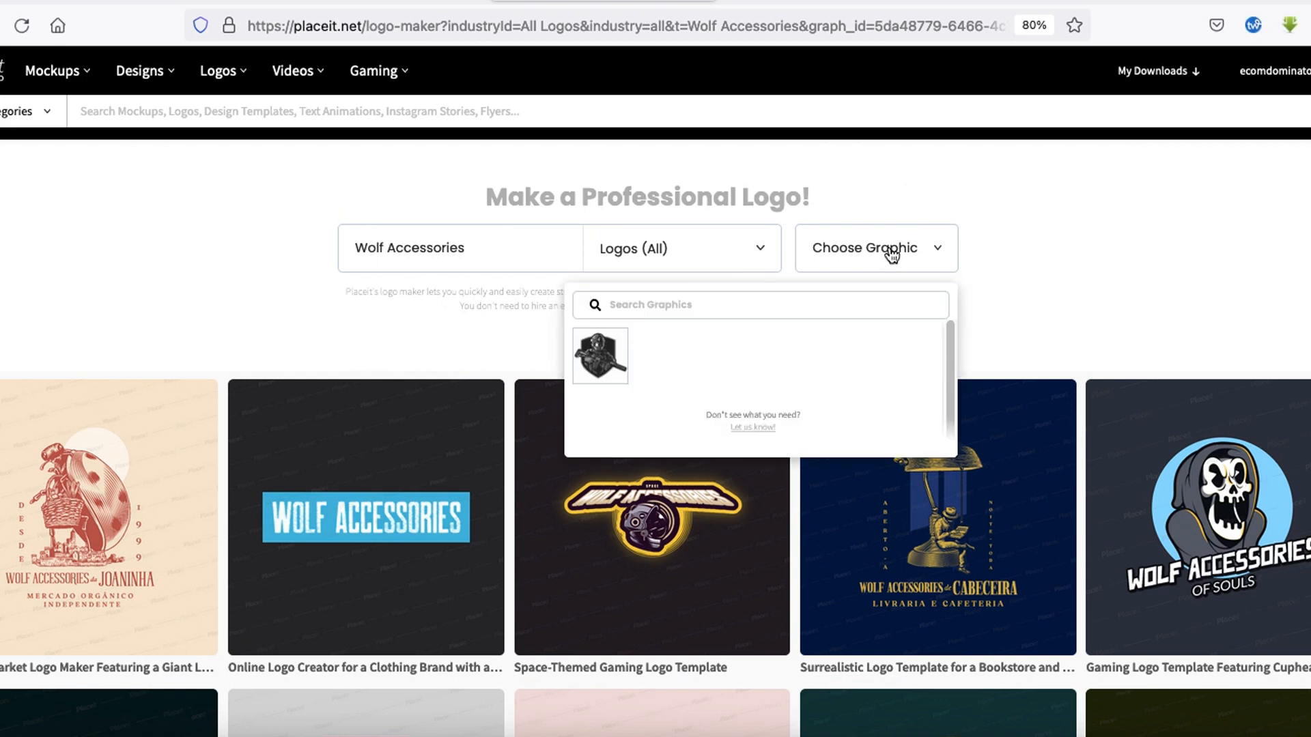
click(652, 306)
text(wolf)
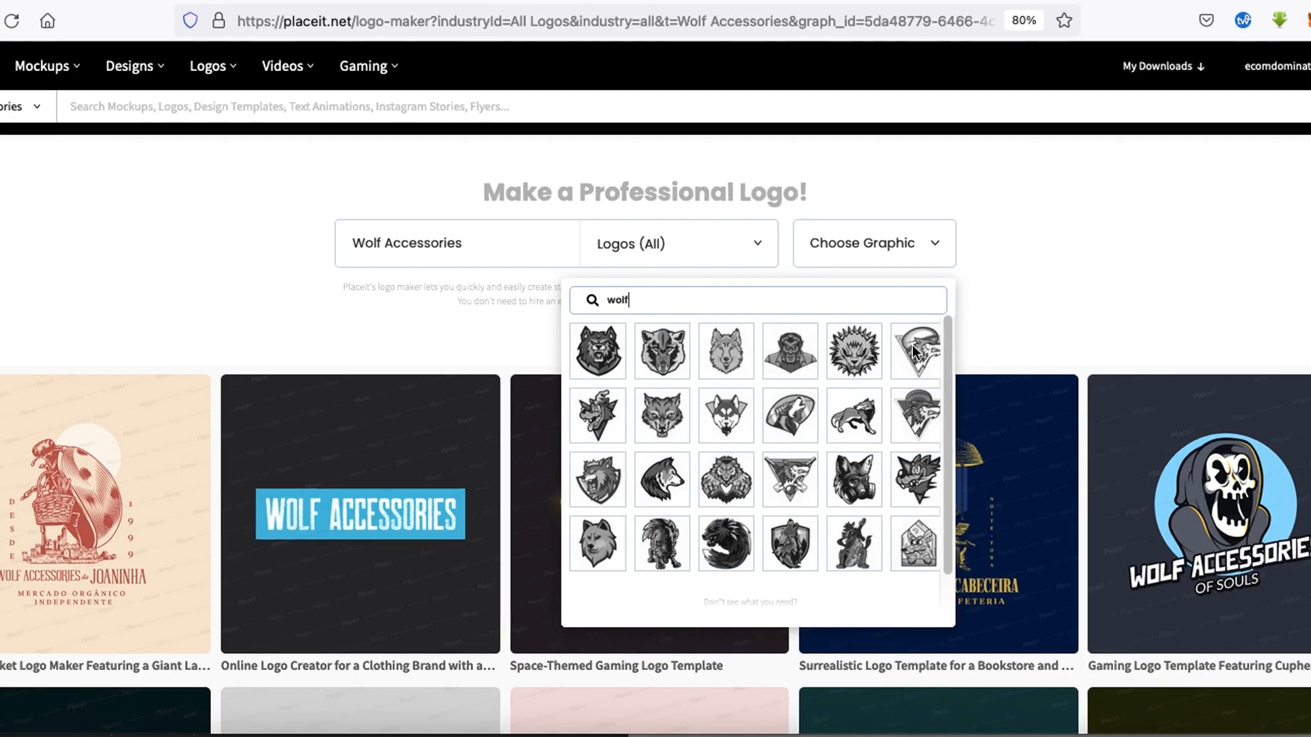
click(912, 345)
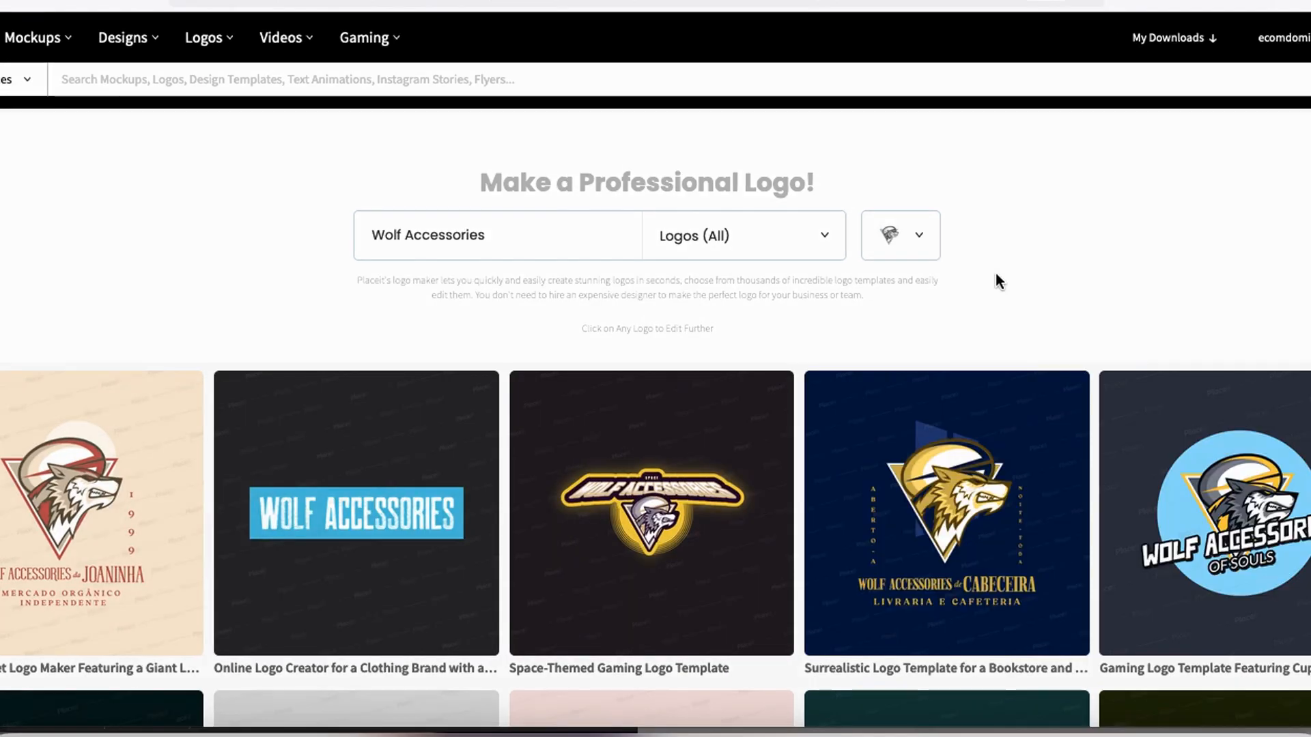
- Examine the Wolf Accessories logo templates down the whole results page and return to the first designs
scroll(994, 284, down, 3)
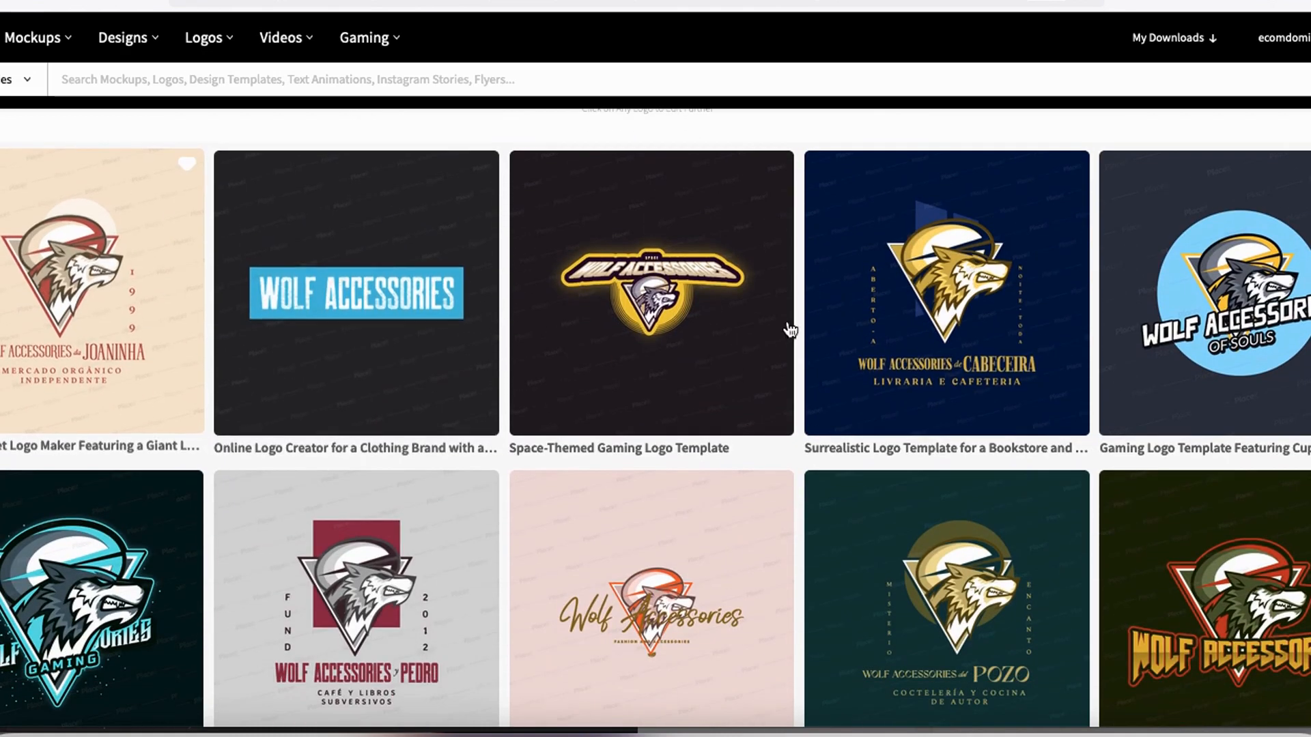
scroll(1146, 409, down, 3)
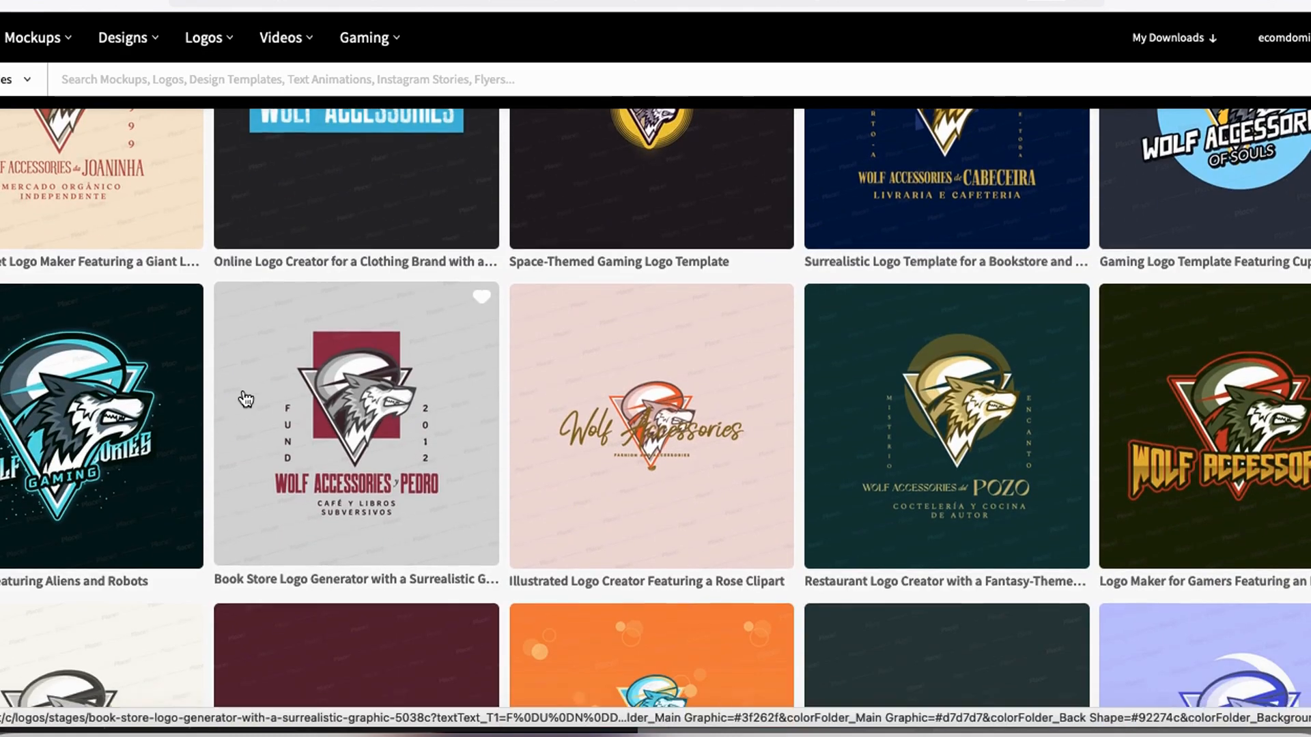
scroll(144, 491, down, 3)
scroll(260, 502, down, 4)
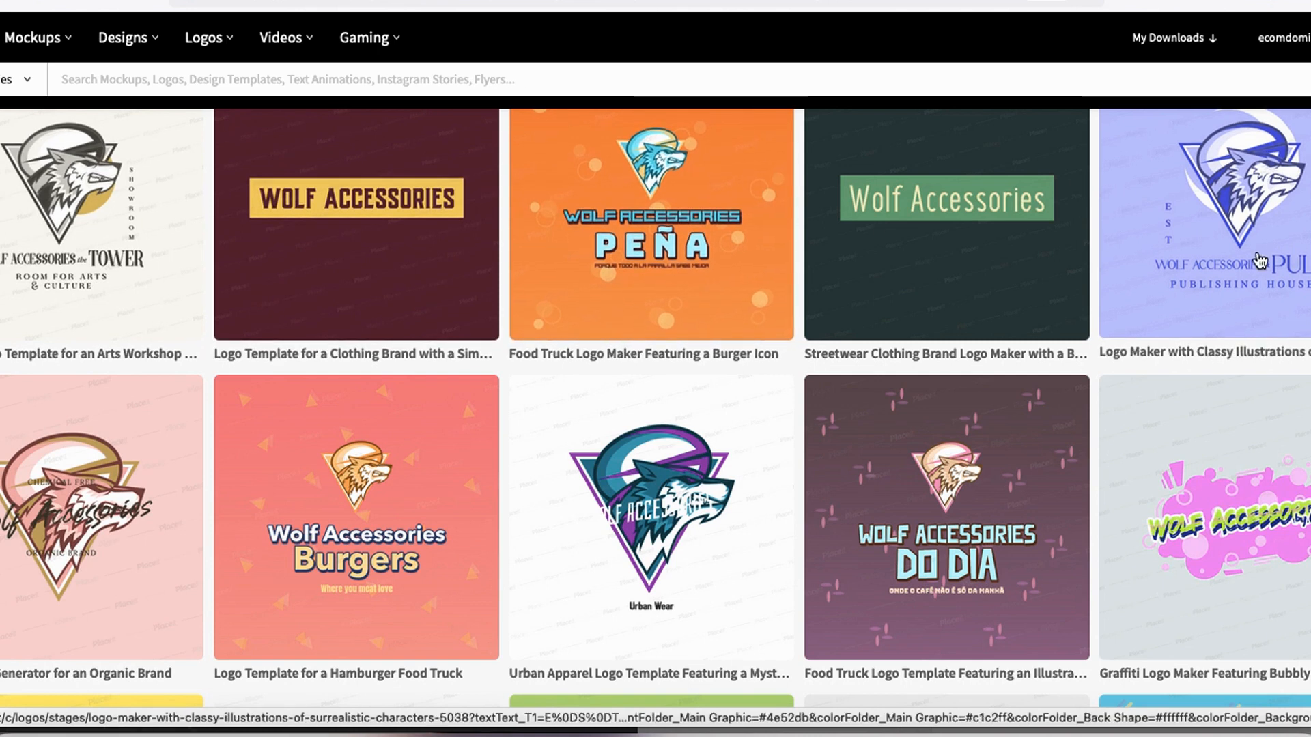
scroll(869, 346, down, 2)
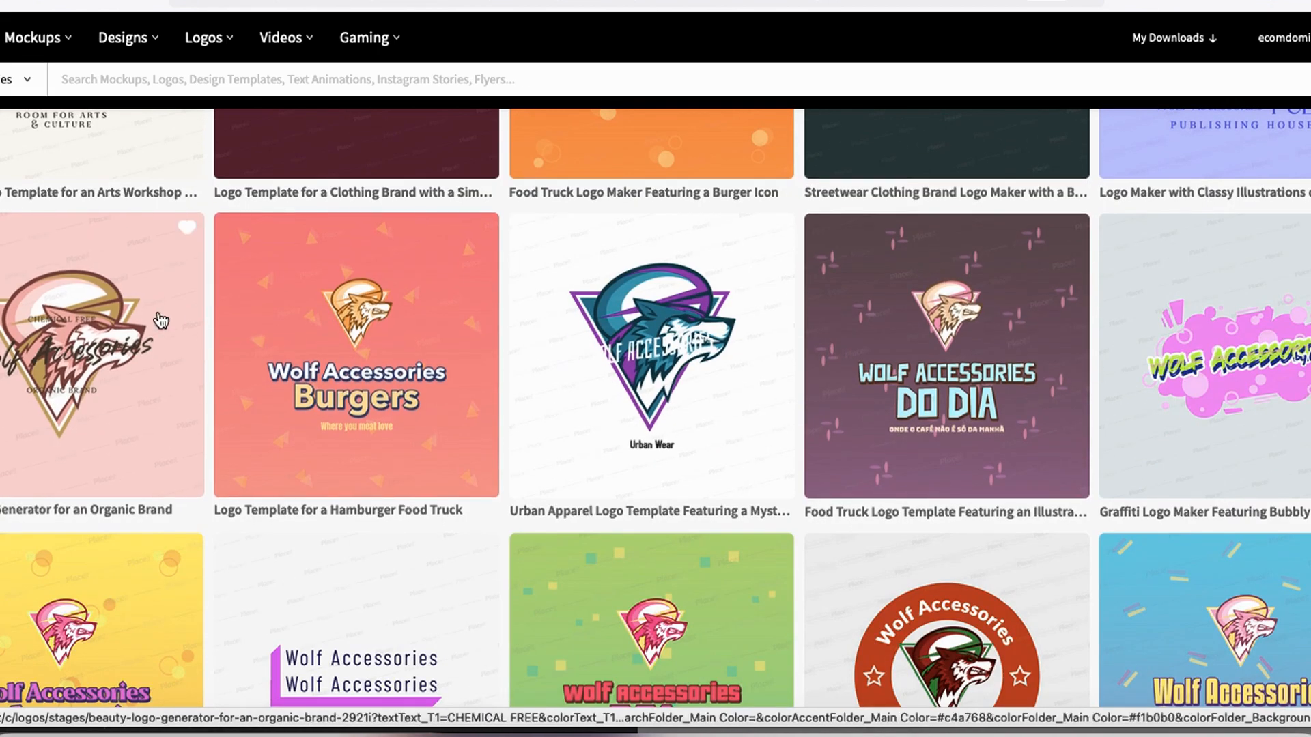
scroll(437, 426, down, 5)
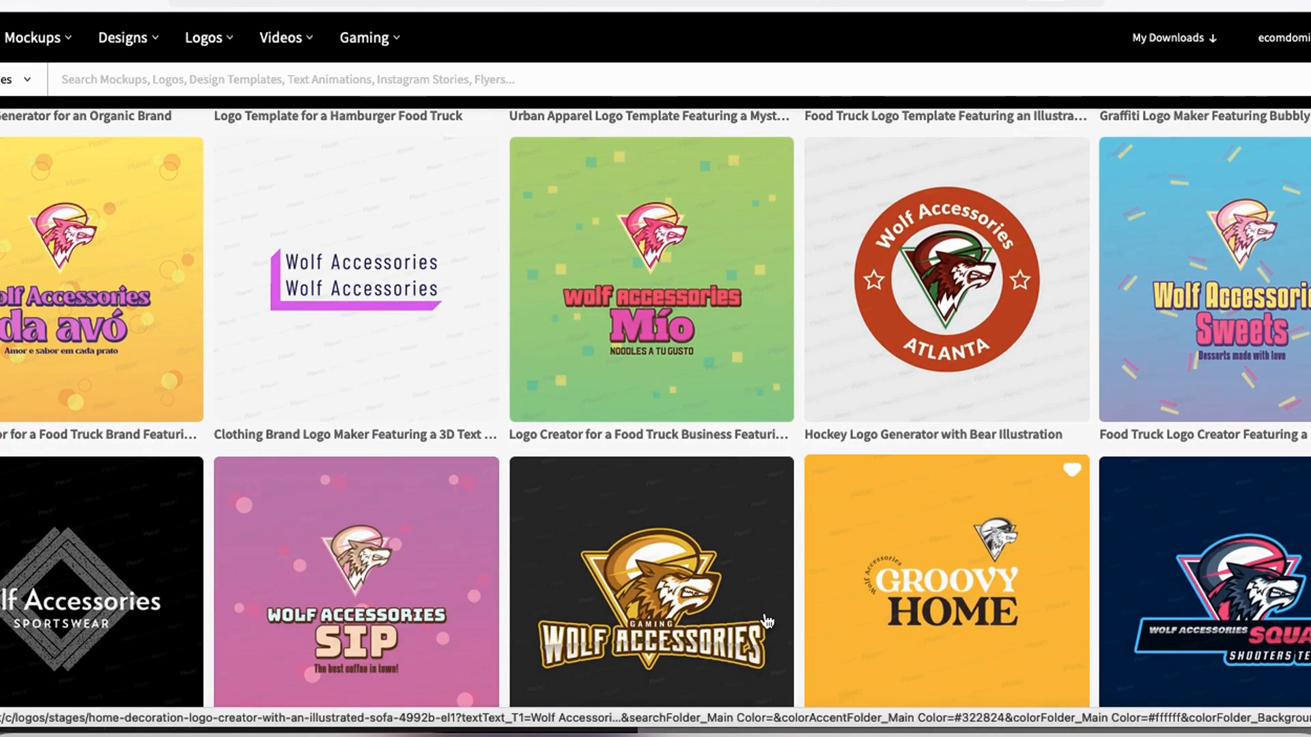
scroll(170, 561, down, 6)
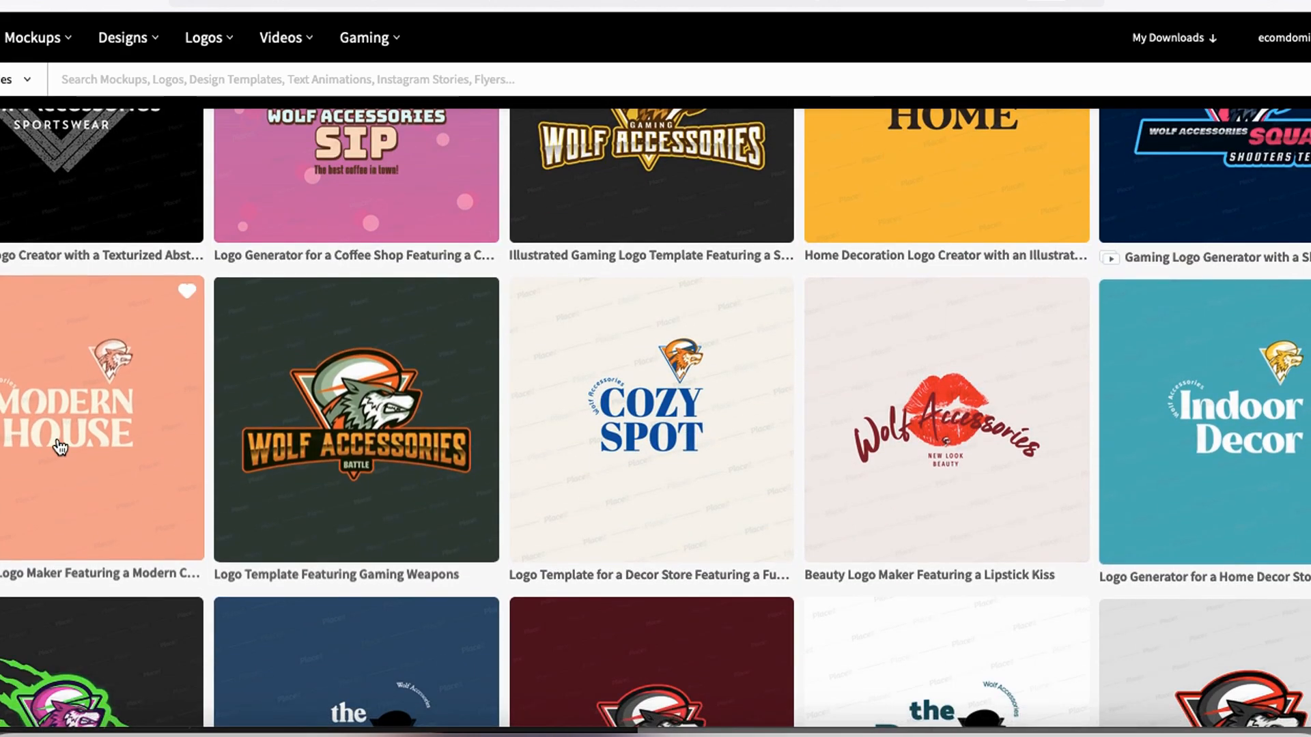
scroll(253, 542, down, 3)
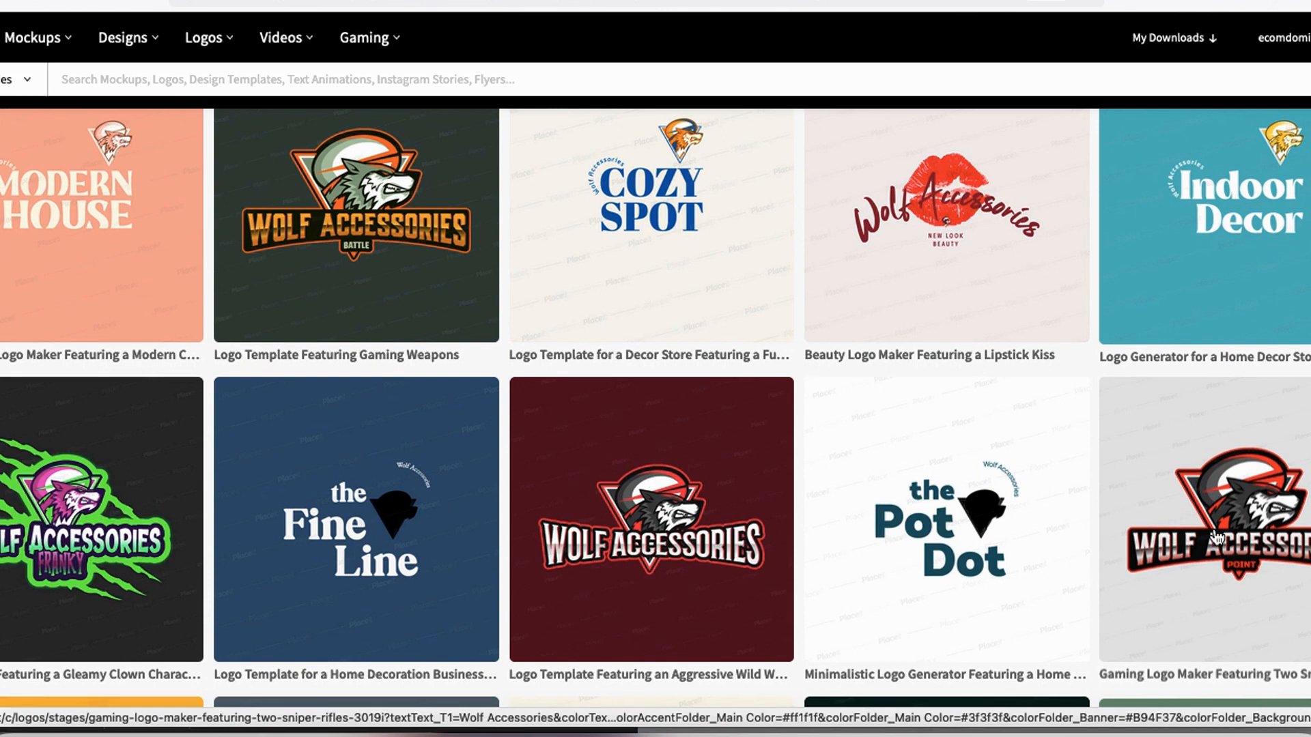
scroll(1218, 533, down, 2)
scroll(820, 519, down, 3)
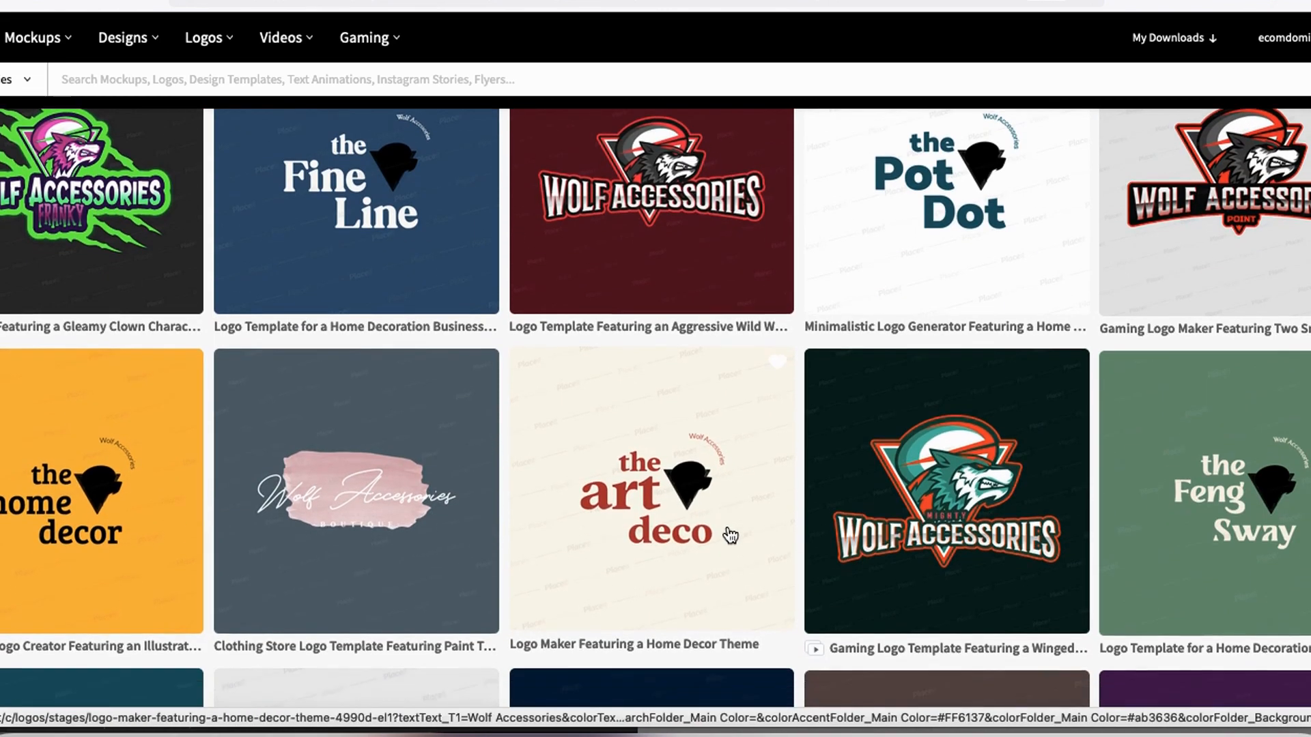
scroll(726, 533, down, 5)
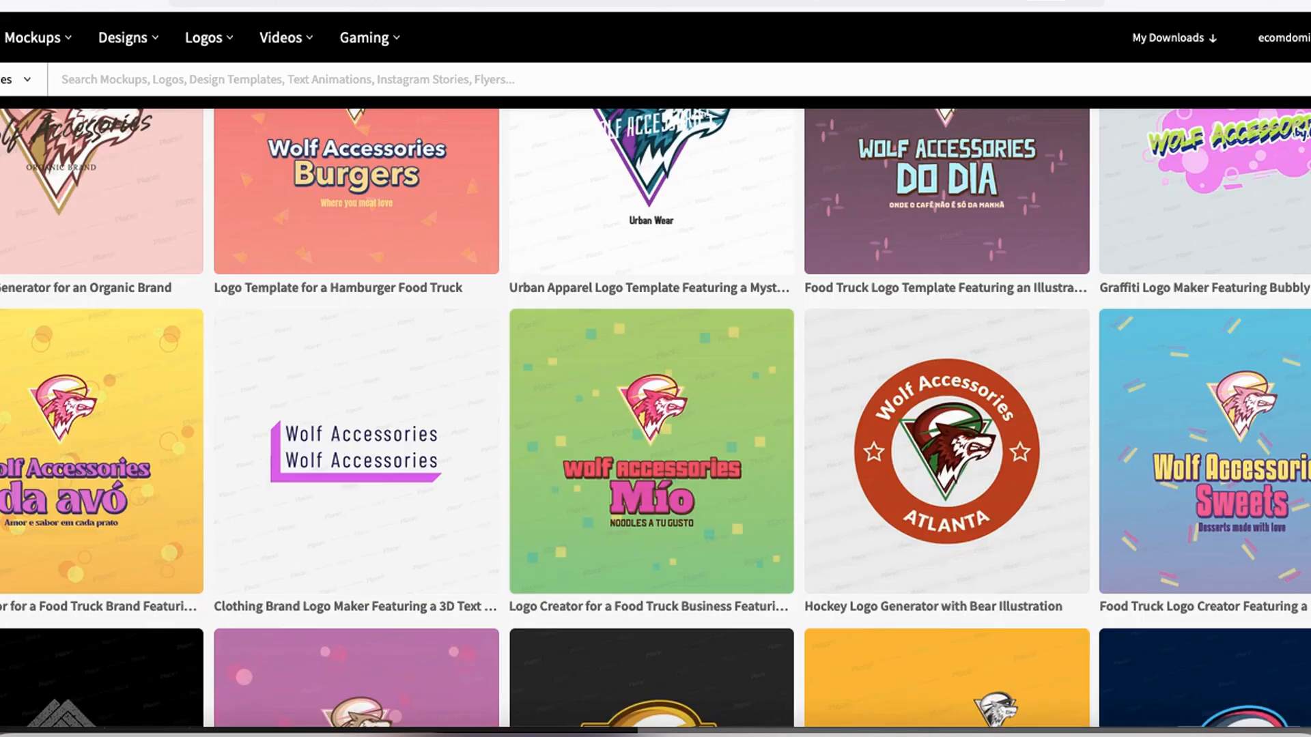
scroll(947, 478, up, 15)
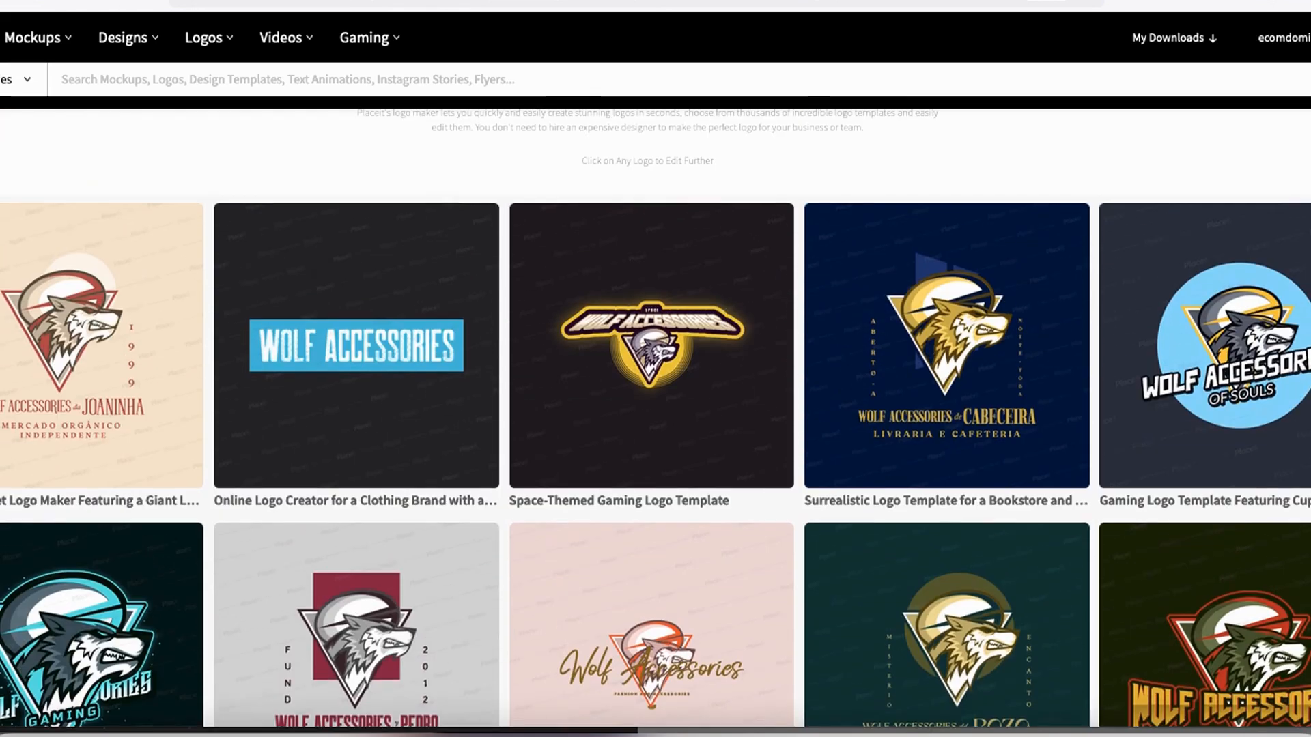
- Open the Gaming Logo Template Featuring Cuphead-Inspired Graphics for editing
mouse_move(1300, 158)
mouse_down()
mouse_move(1039, 449)
mouse_move(1301, 198)
mouse_move(1199, 181)
mouse_up()
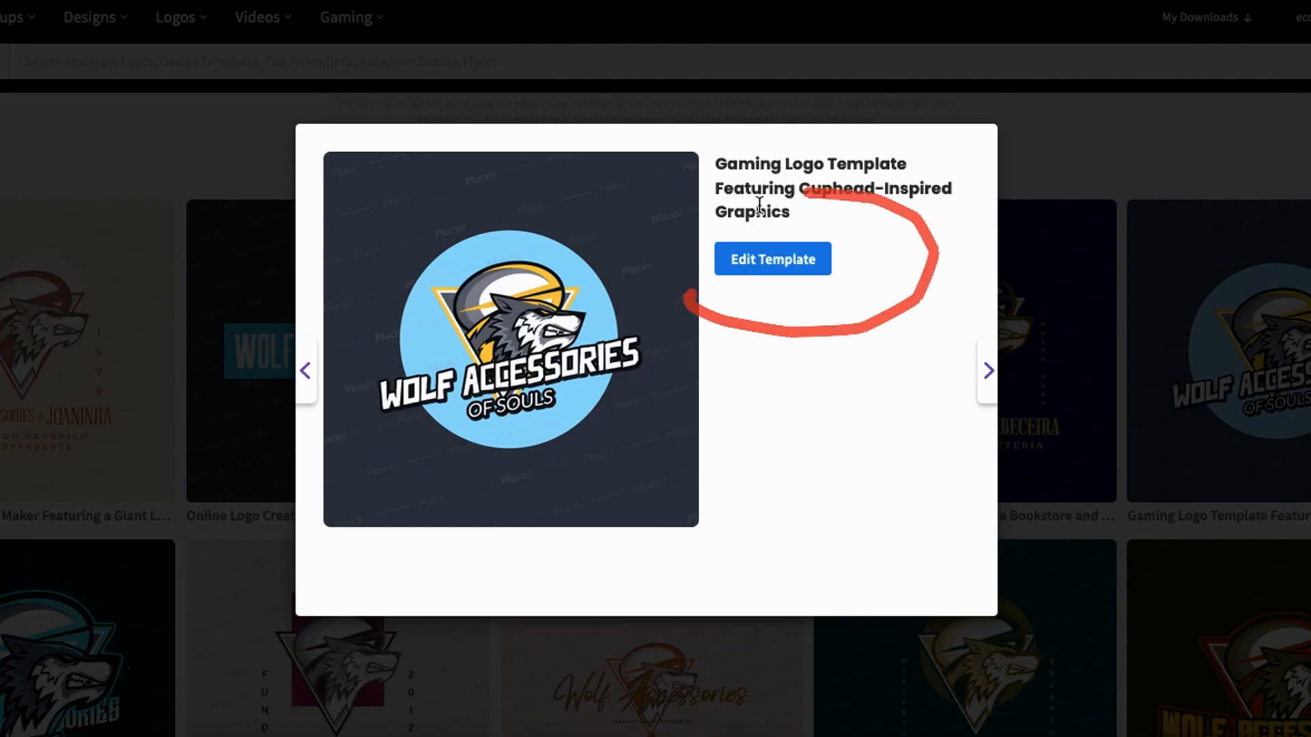
drag(710, 267, 768, 310)
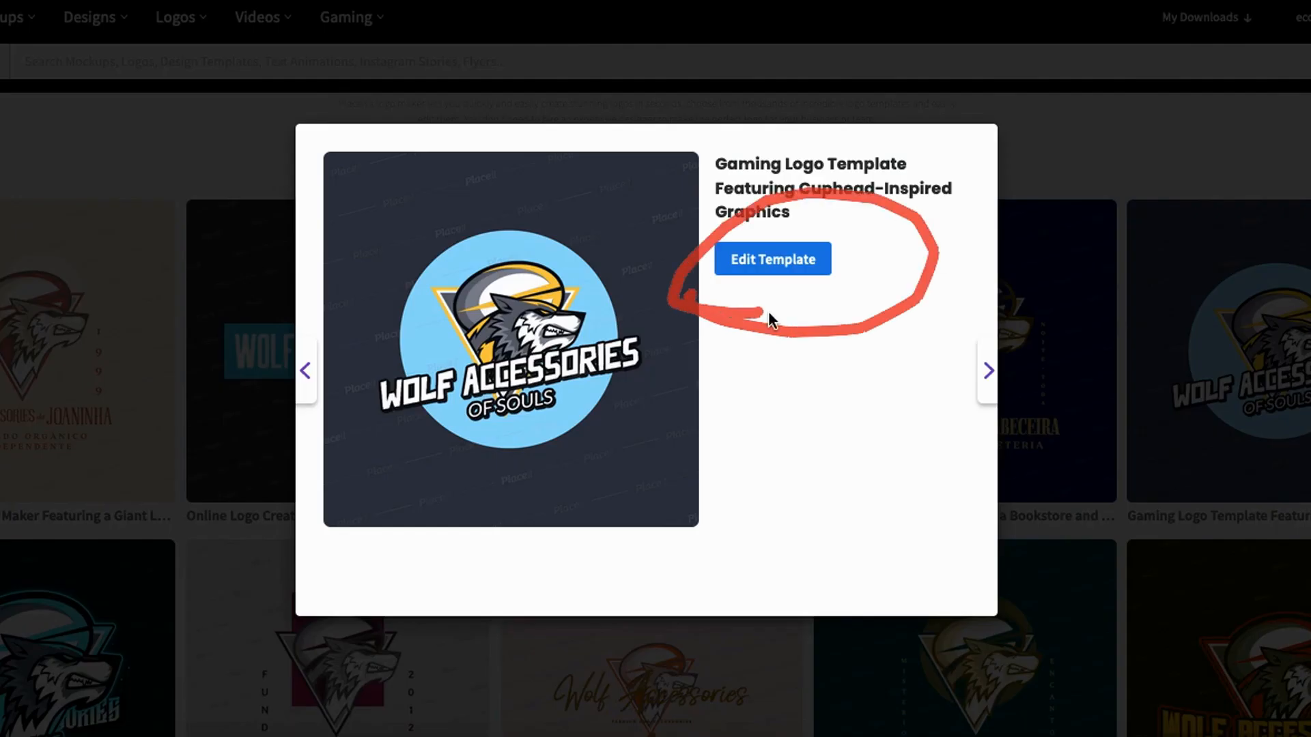
click(780, 274)
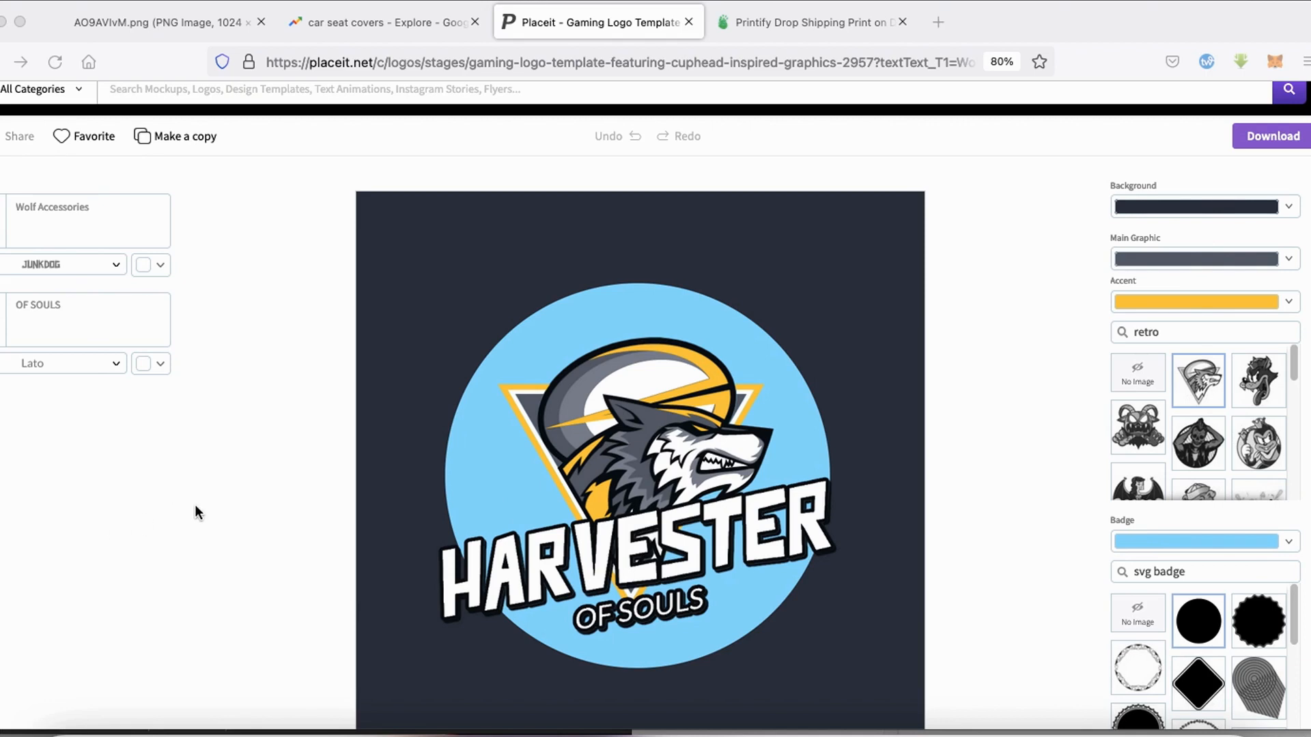
- Apply the Wolf Accessories name to the logo design and replace the "OF SOULS" tagline with "High Quality Goods"
click(121, 216)
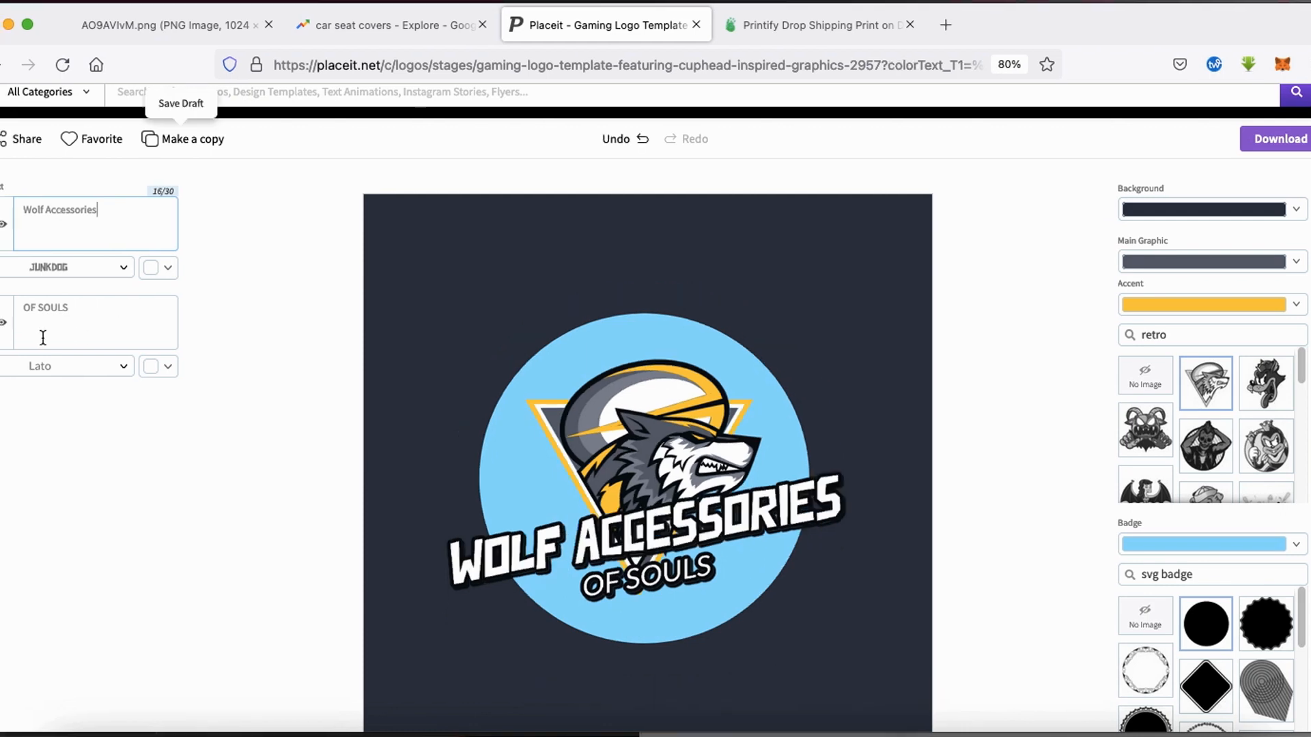
drag(115, 315, 3, 304)
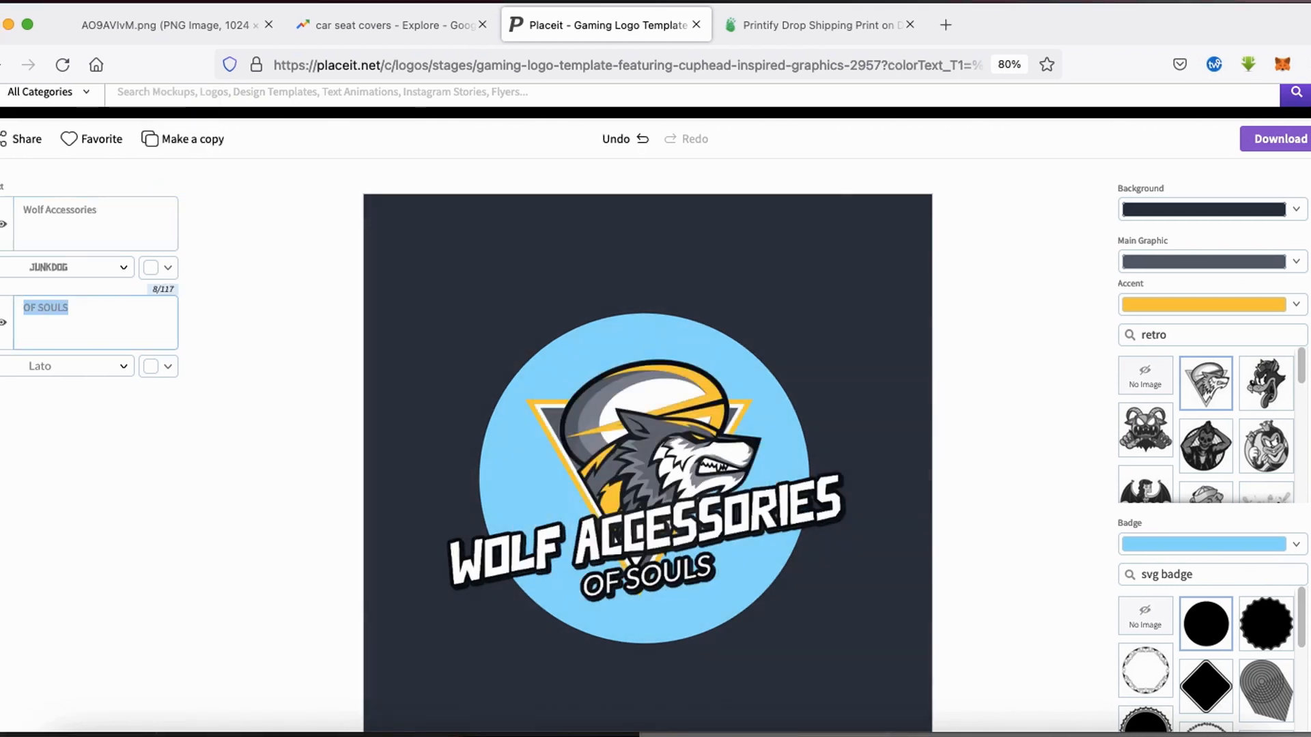
text(High Qualit)
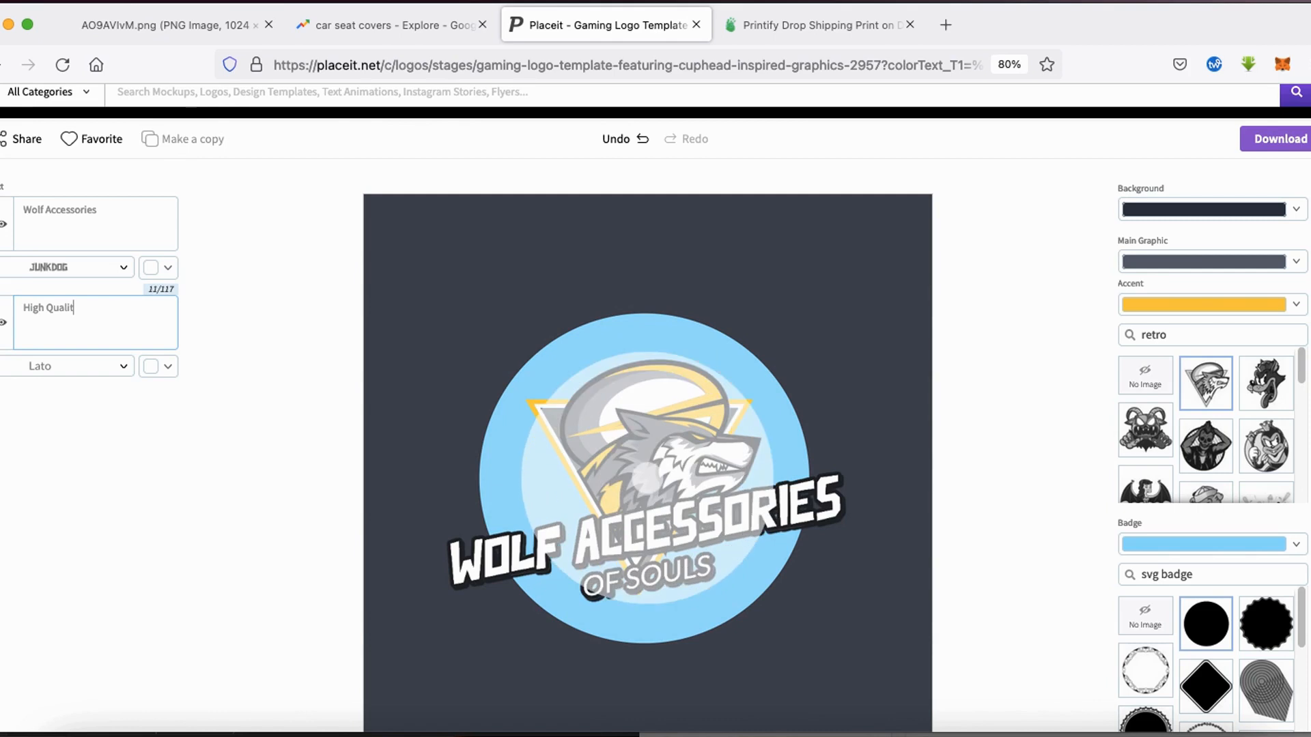
text(y Goods)
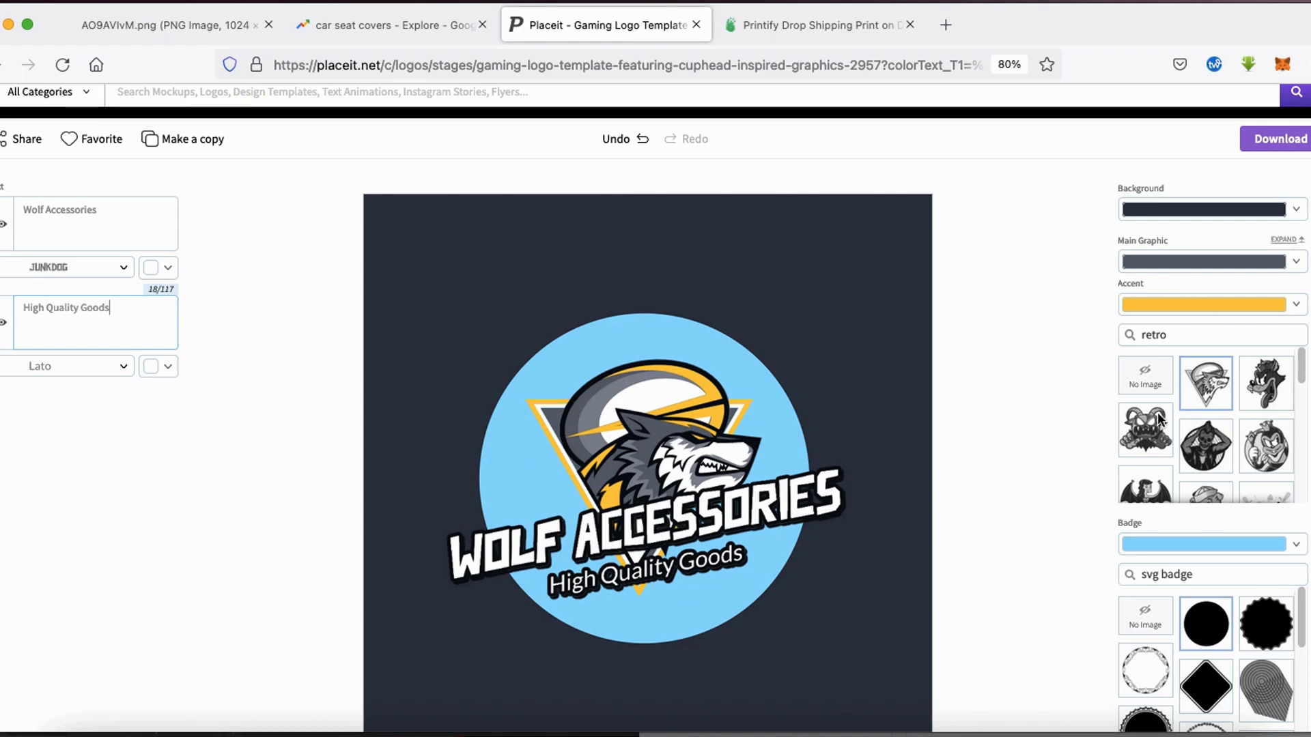
- Recolor the logo's round badge gray and its Wolf Accessories text yellow, using recently used colors
scroll(1041, 502, down, 2)
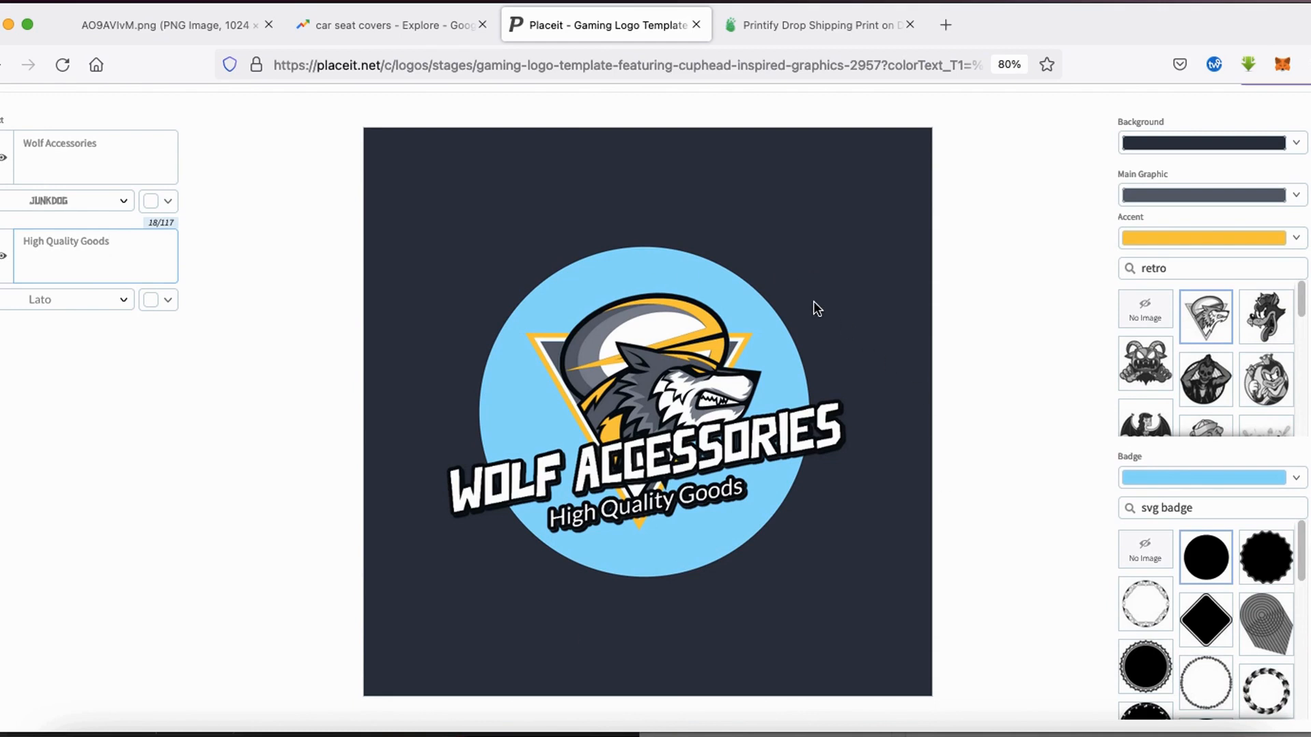
click(1214, 480)
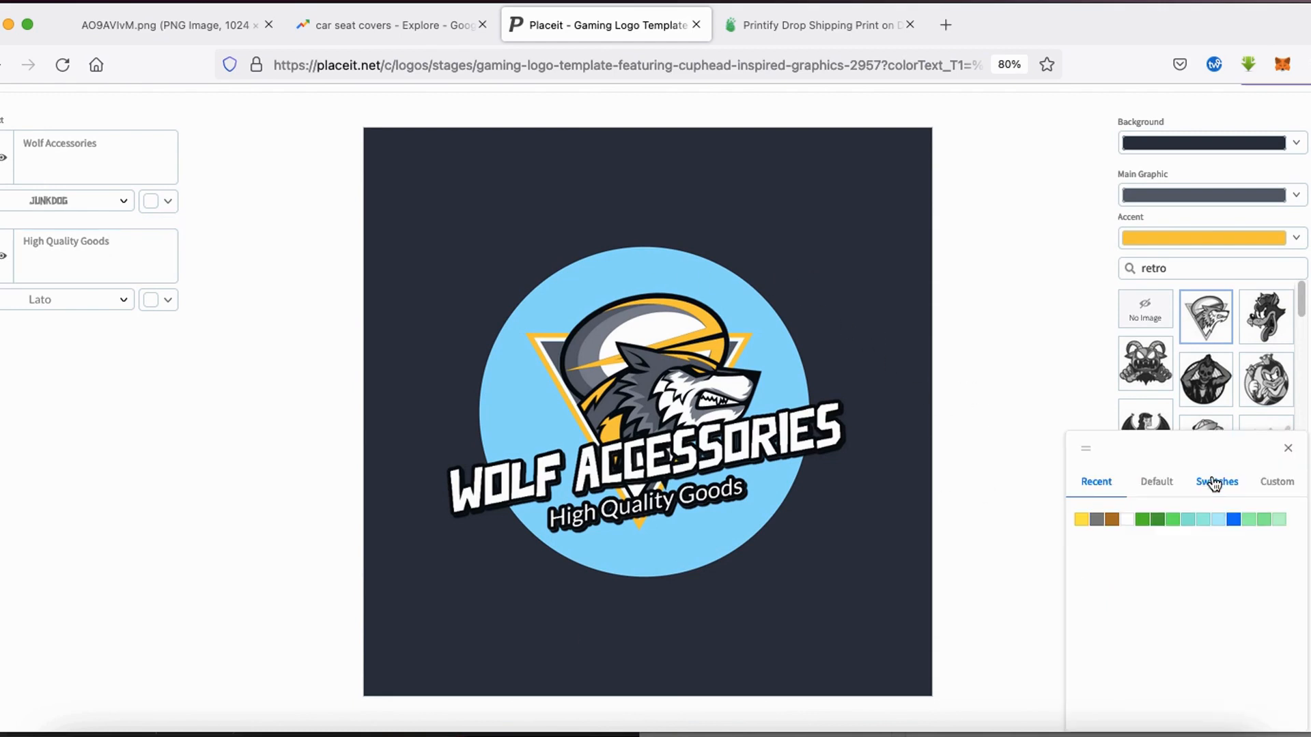
click(1097, 521)
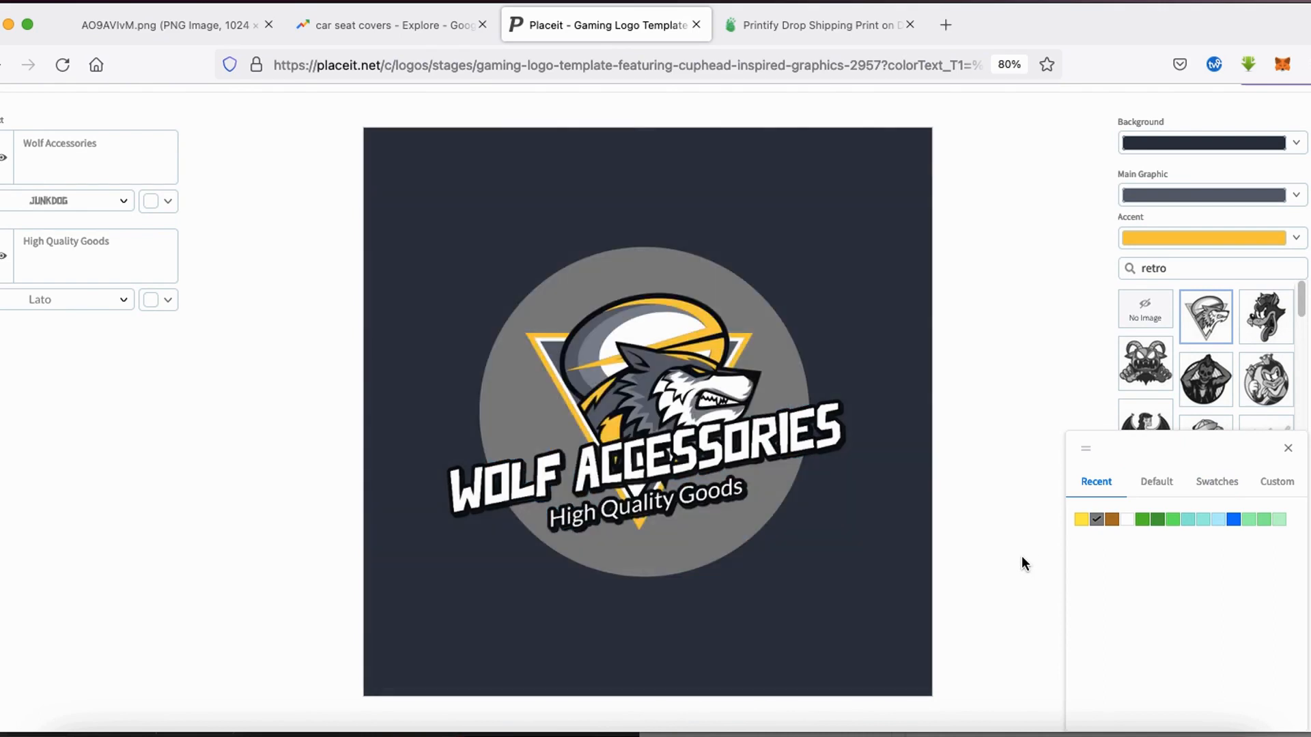
click(1021, 555)
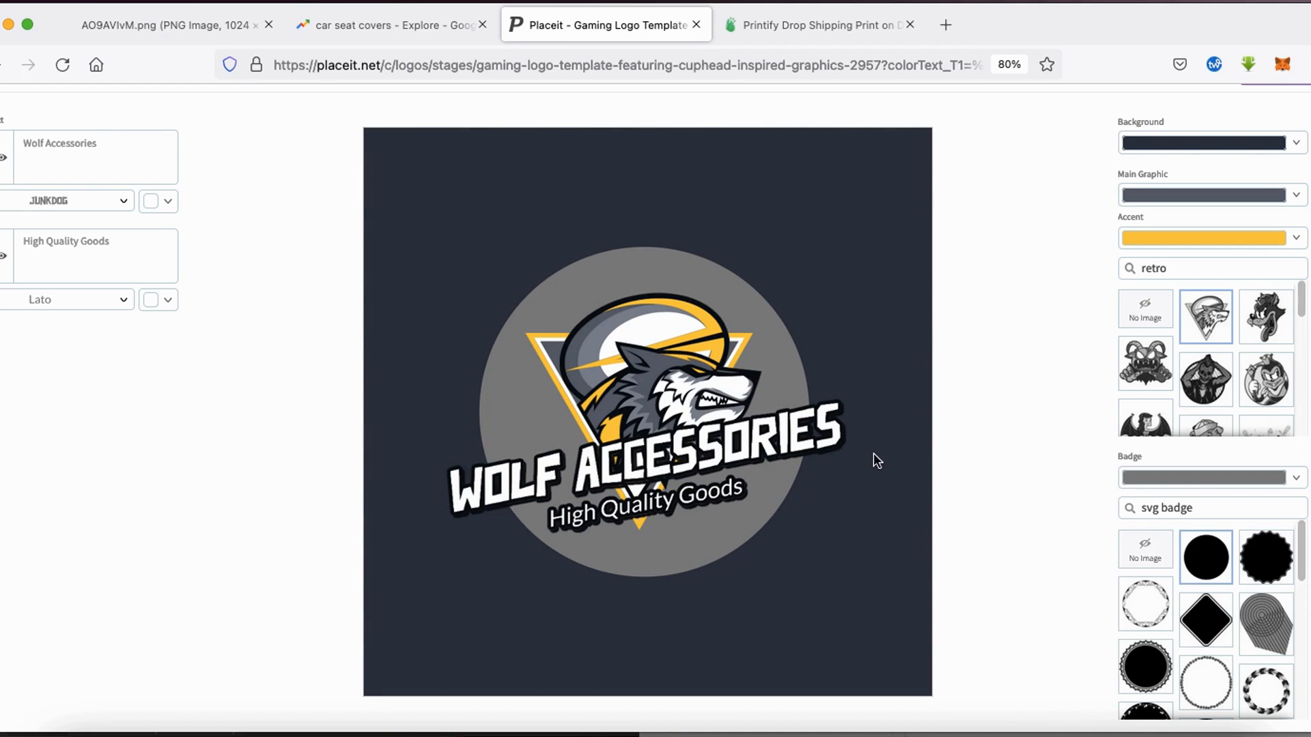
click(167, 204)
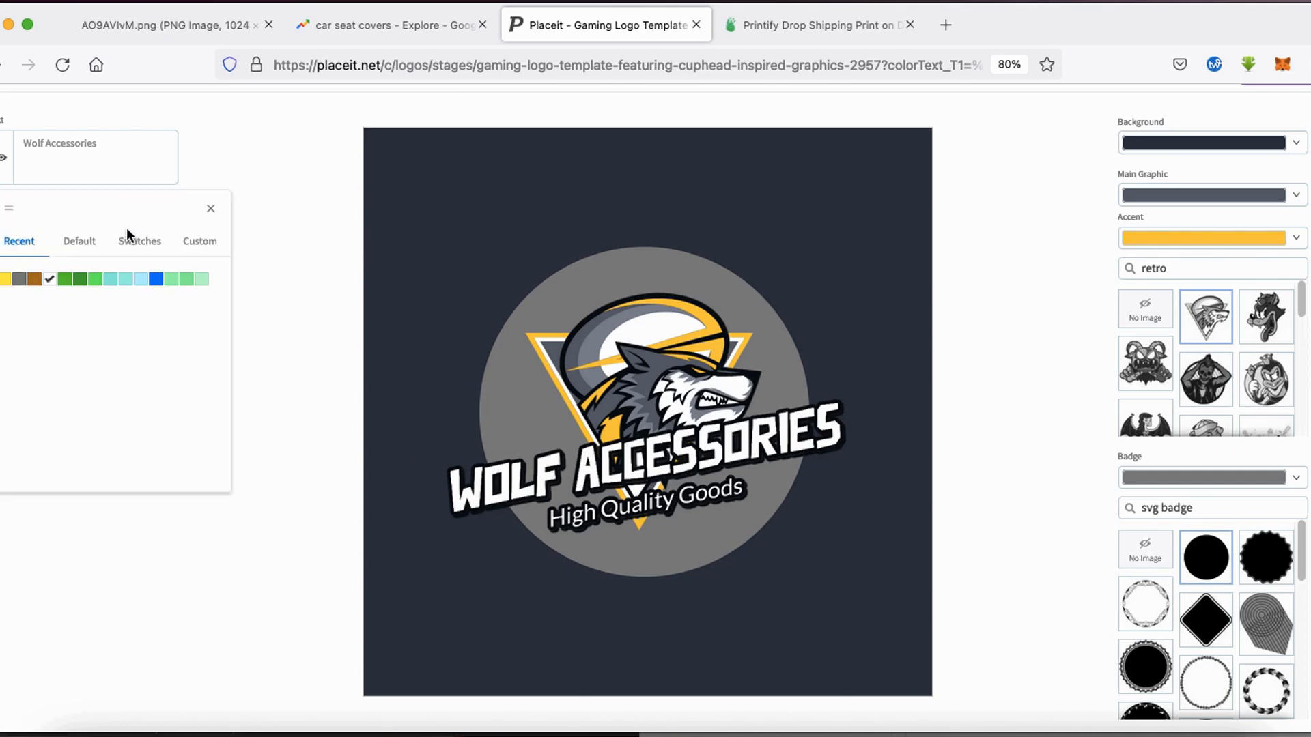
click(11, 285)
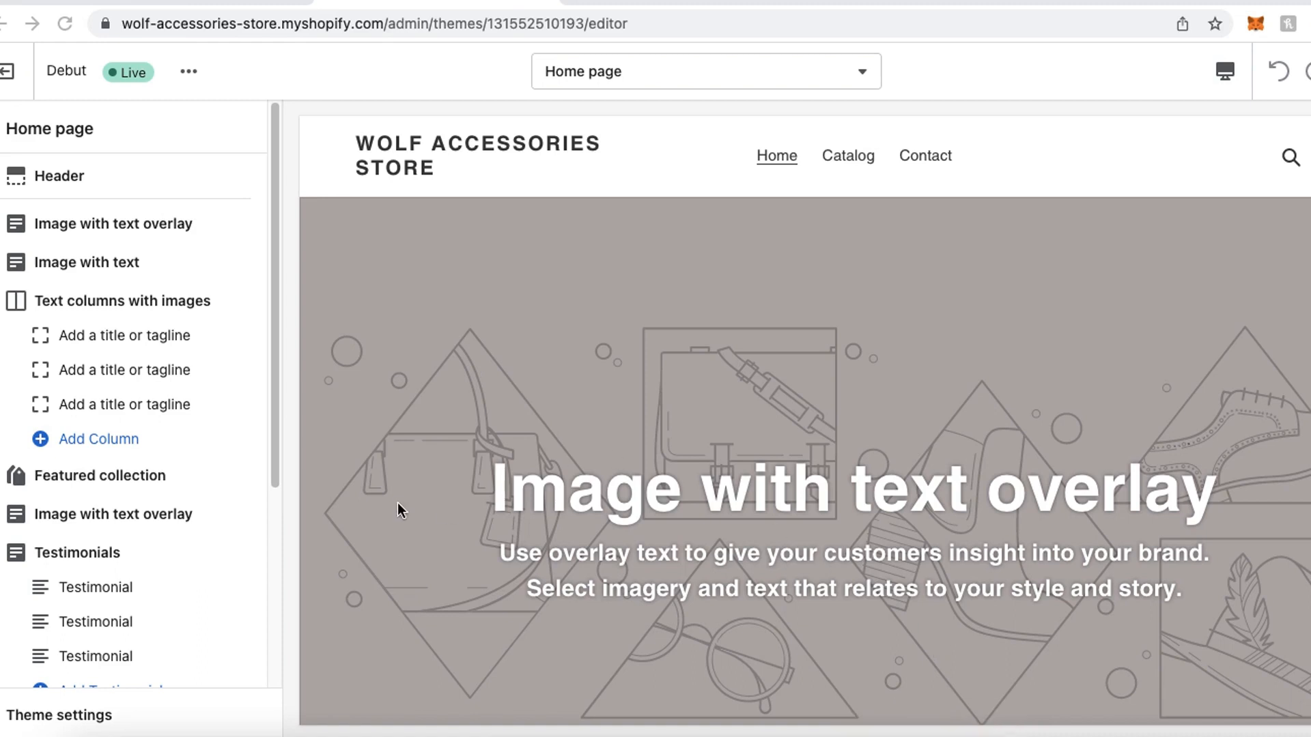
- Switch to the Shopify theme editor and set the Wolf Accessories logo as the header's logo image
mouse_move(35, 195)
mouse_down()
mouse_move(110, 142)
mouse_move(40, 202)
mouse_up()
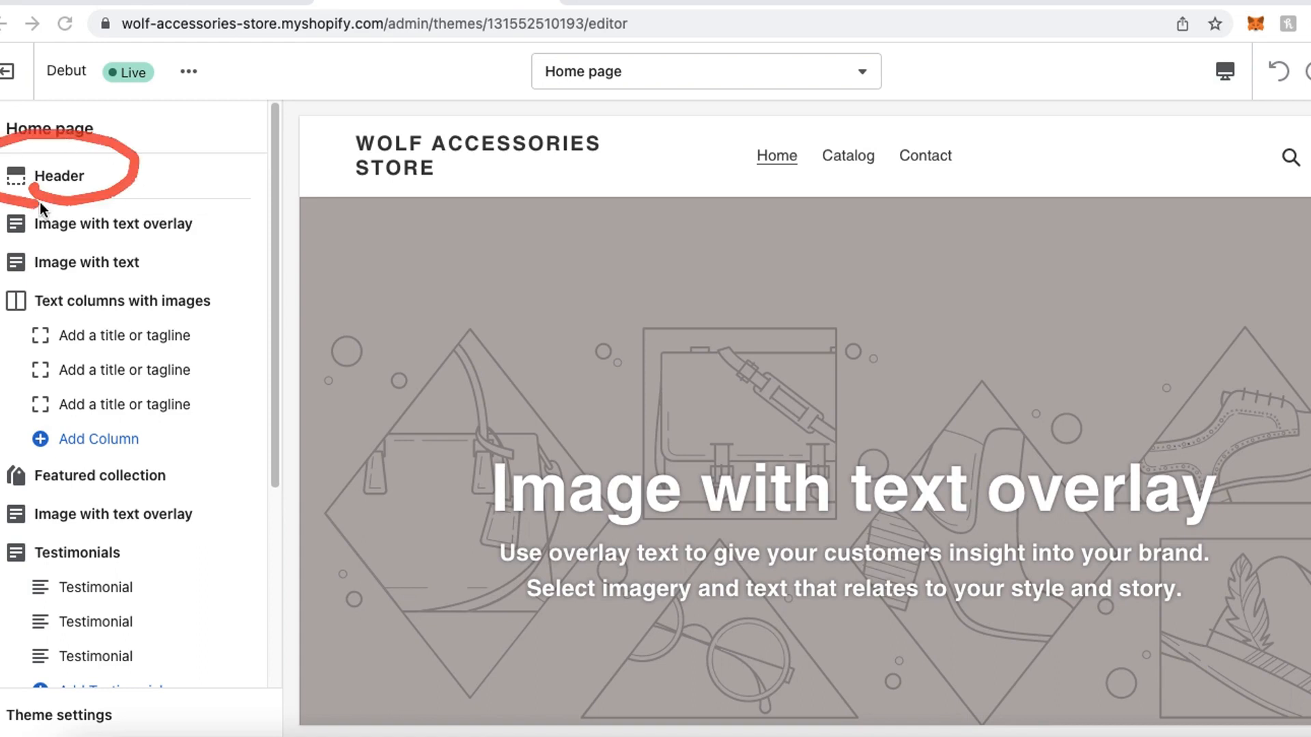
click(54, 181)
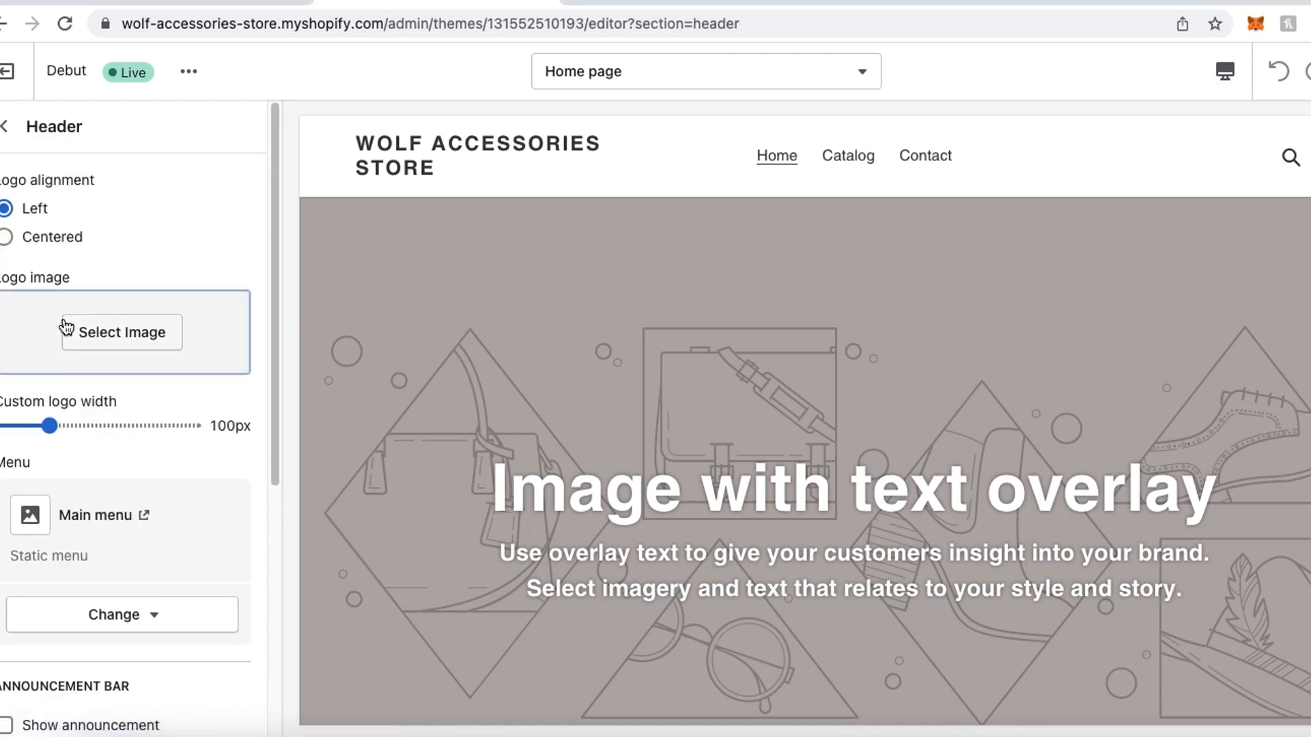
drag(60, 378, 150, 403)
click(122, 331)
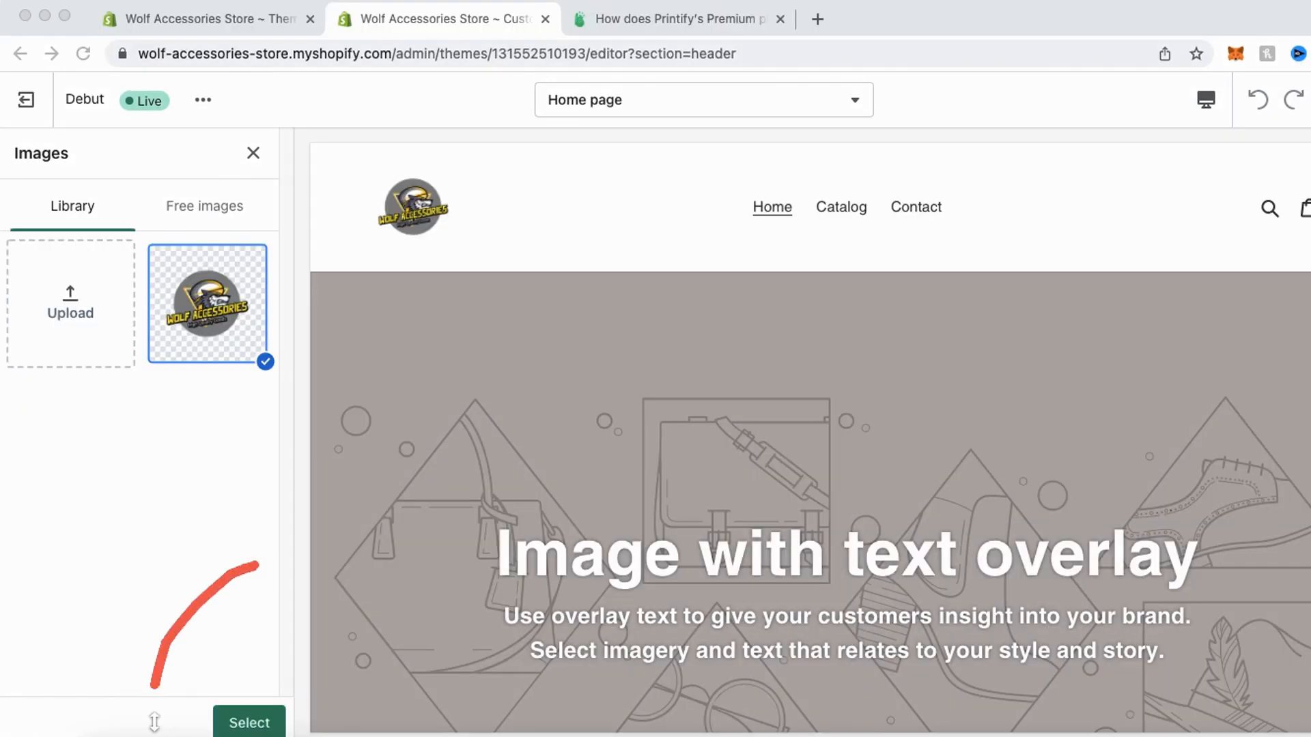
click(263, 718)
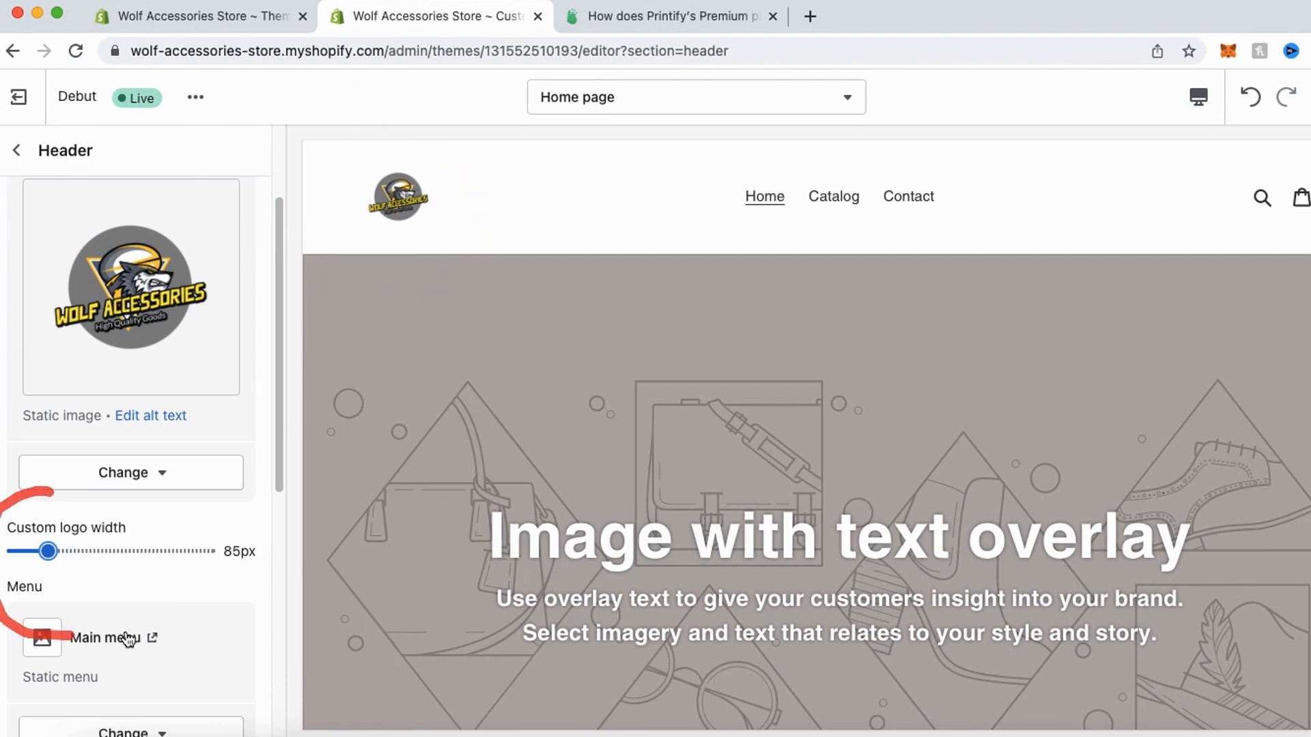
- Set the header's custom logo width to 190px and return to the home page's section list
mouse_move(48, 551)
mouse_down()
mouse_move(255, 564)
mouse_move(143, 551)
mouse_up()
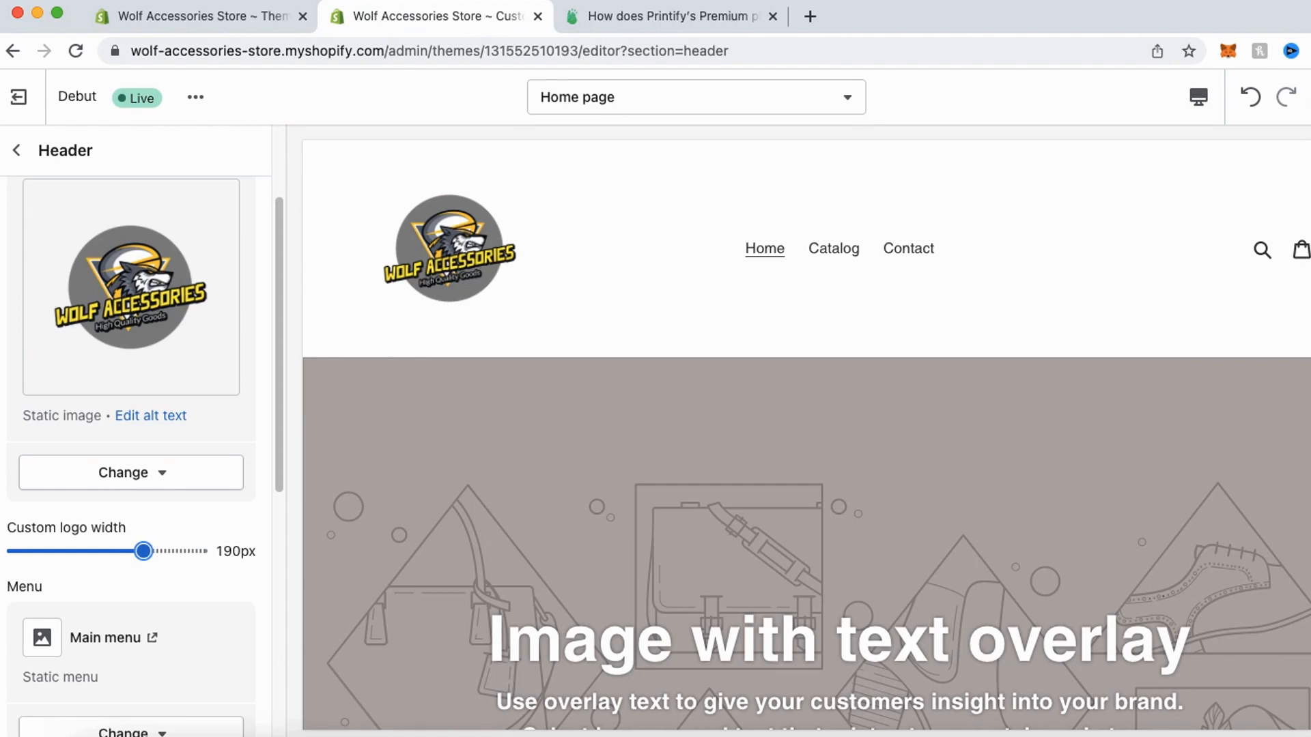
scroll(729, 494, down, 2)
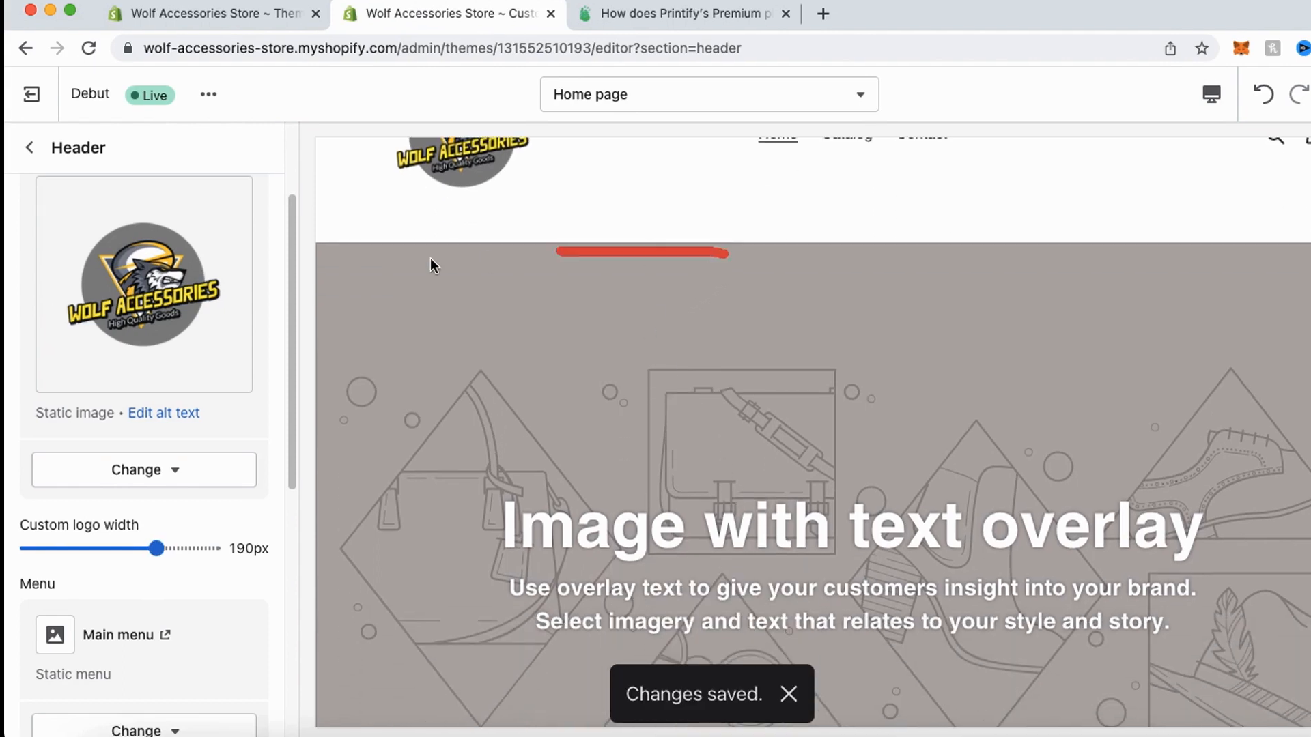
mouse_move(430, 259)
mouse_down()
mouse_move(406, 615)
mouse_move(1254, 667)
mouse_move(828, 318)
mouse_move(551, 302)
mouse_up()
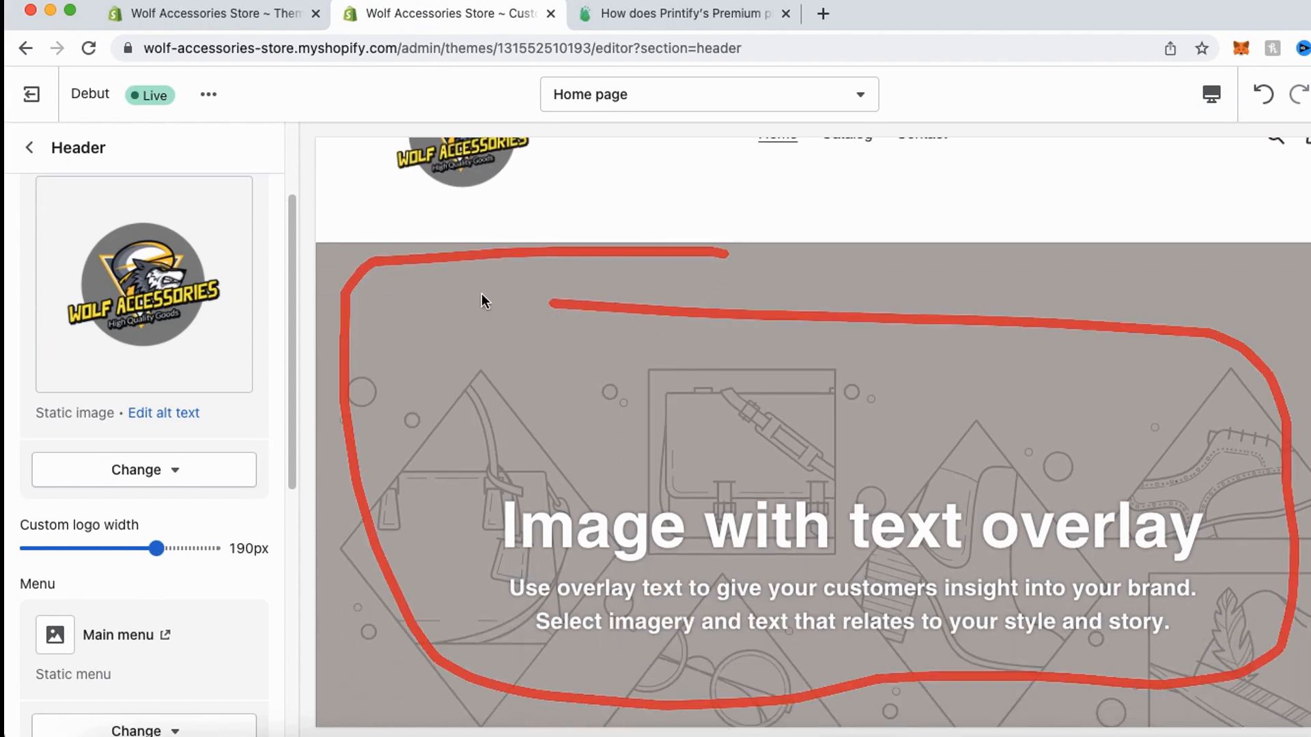
click(29, 147)
- Search the free images for "wolf" and set the sitting white wolf photo as the first Image with text overlay section's image
mouse_move(85, 224)
mouse_down()
mouse_move(21, 225)
mouse_move(185, 269)
mouse_move(147, 199)
mouse_up()
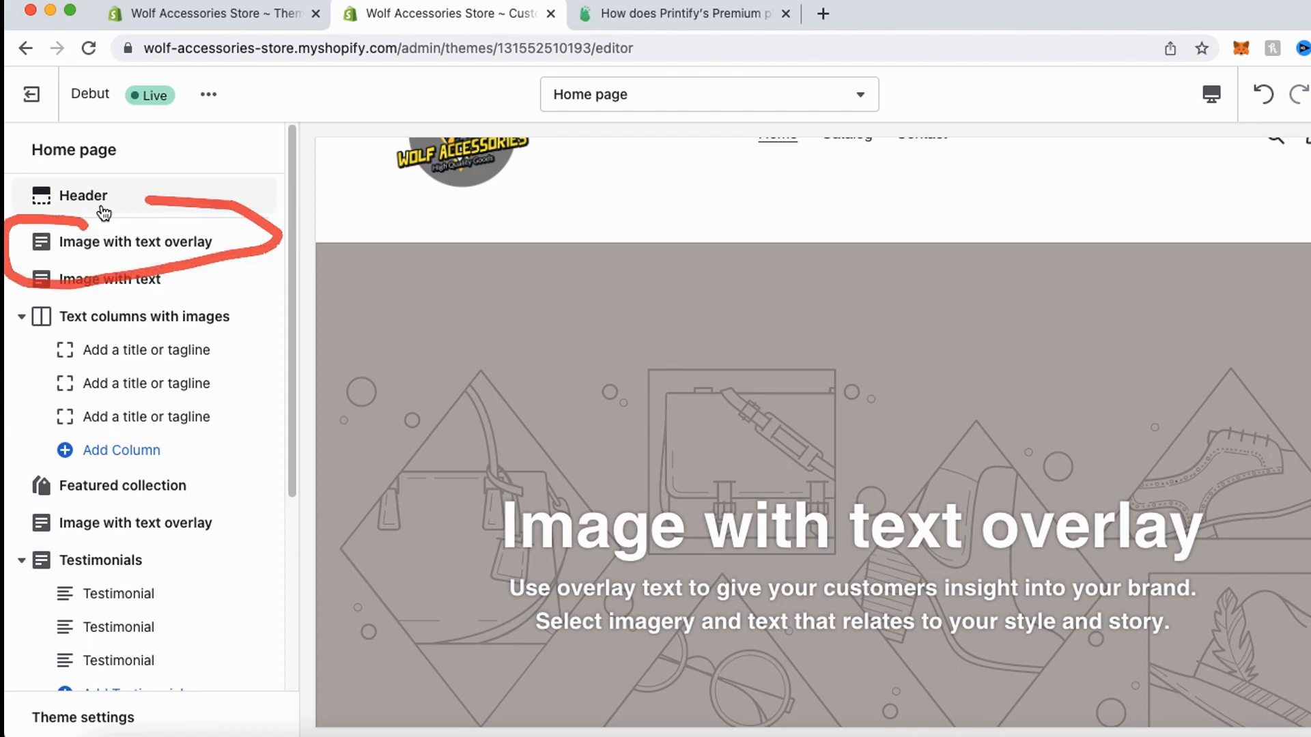
click(112, 243)
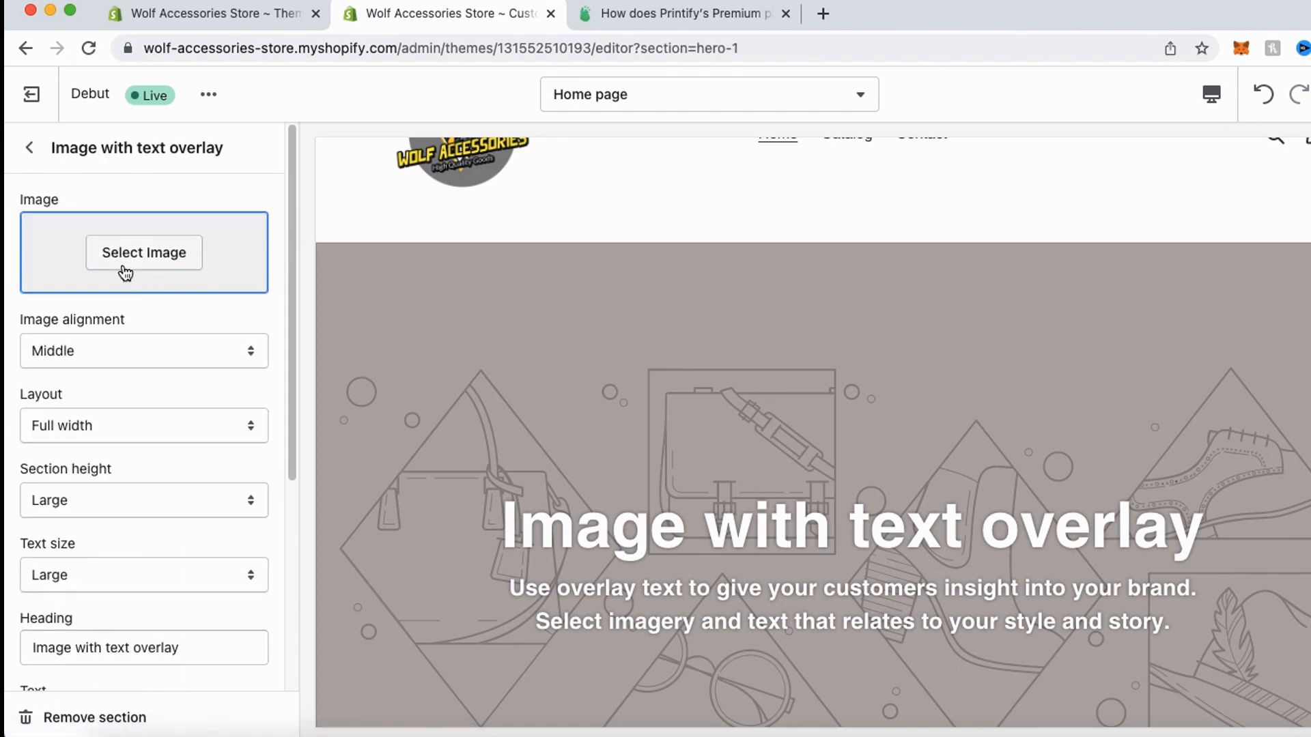
drag(64, 293, 51, 299)
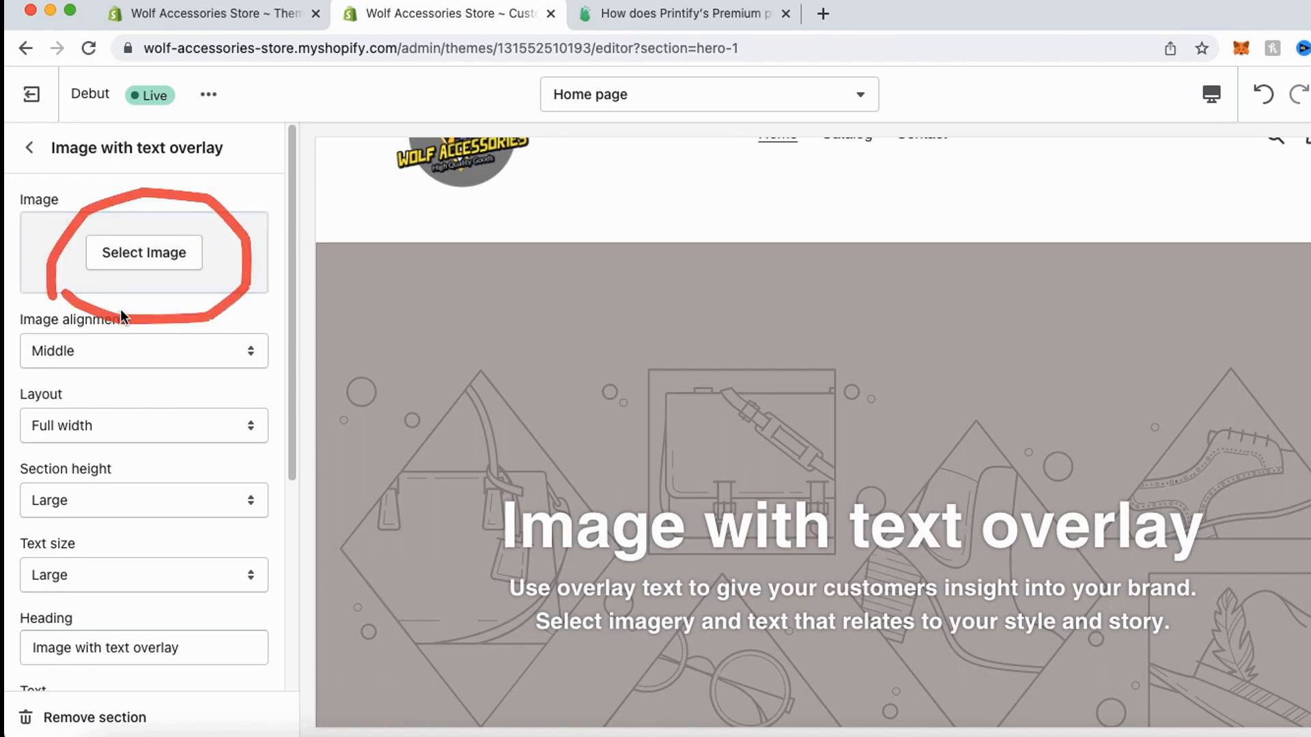
click(149, 257)
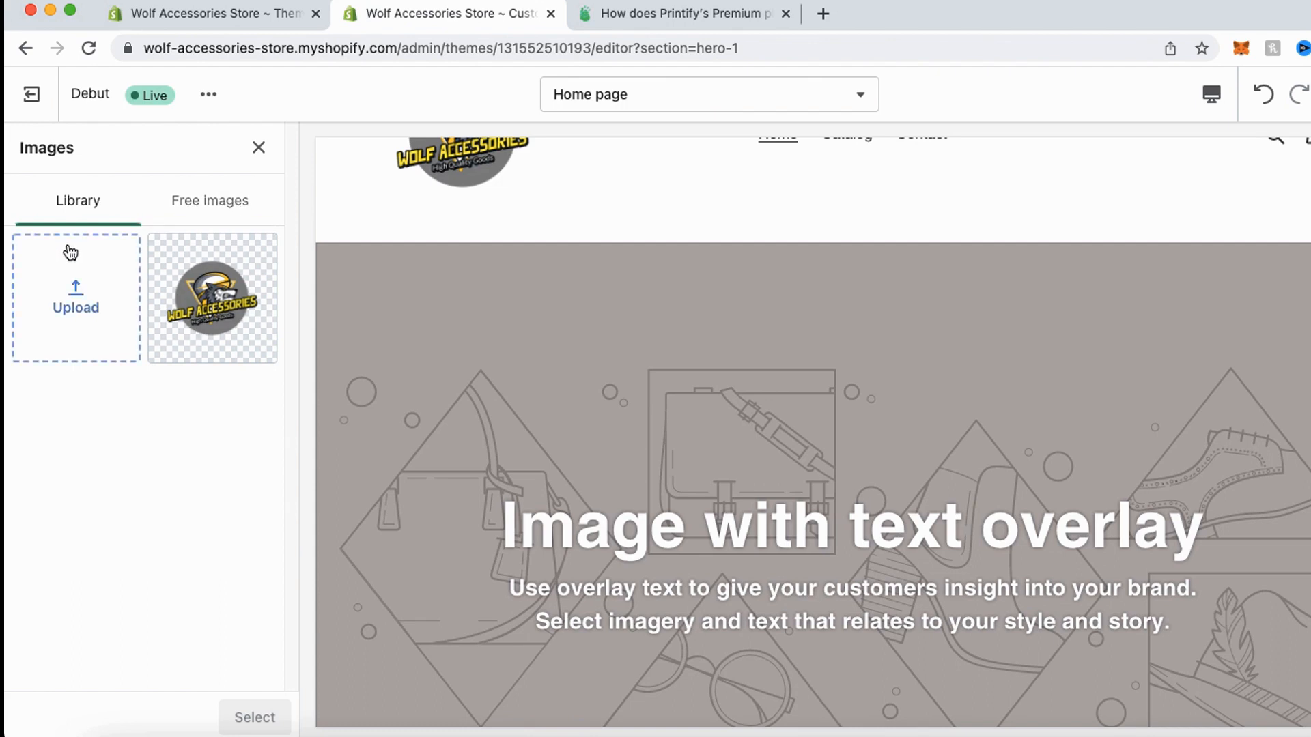
mouse_move(153, 235)
mouse_down()
mouse_move(258, 198)
mouse_move(141, 198)
mouse_move(182, 256)
mouse_up()
click(207, 211)
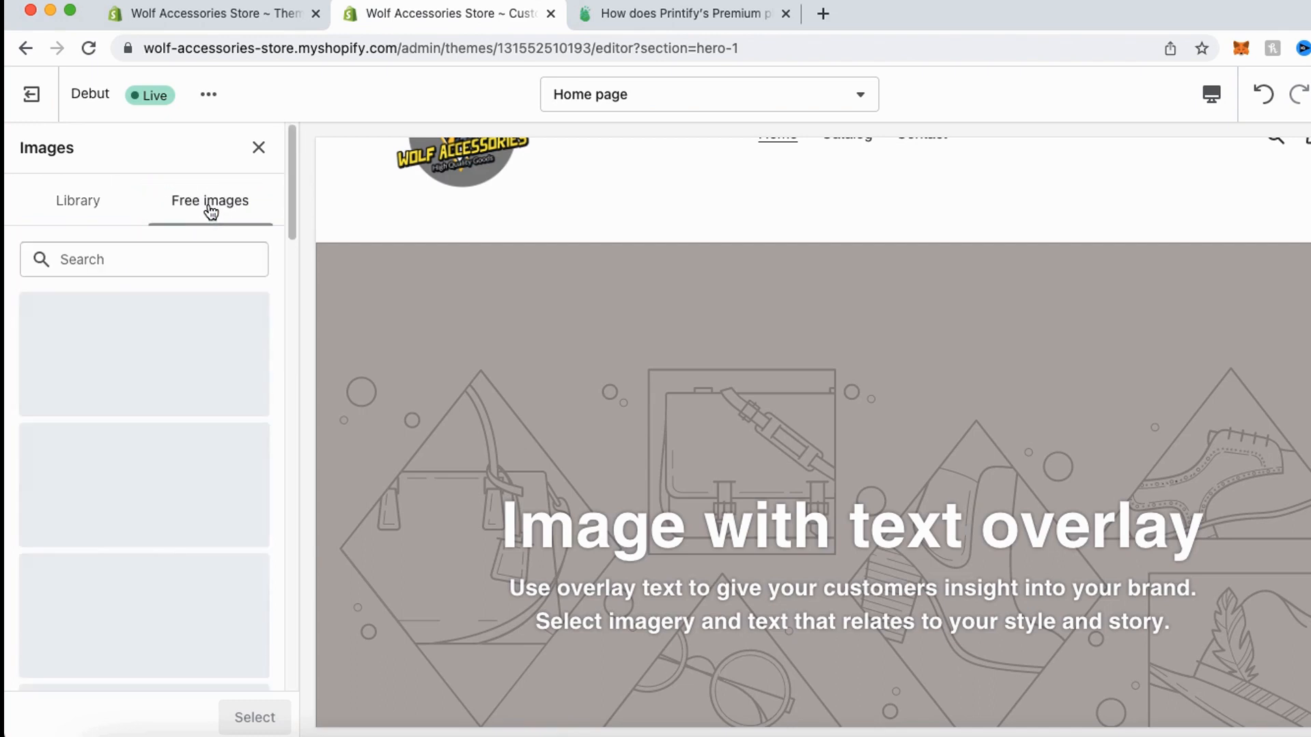
click(145, 260)
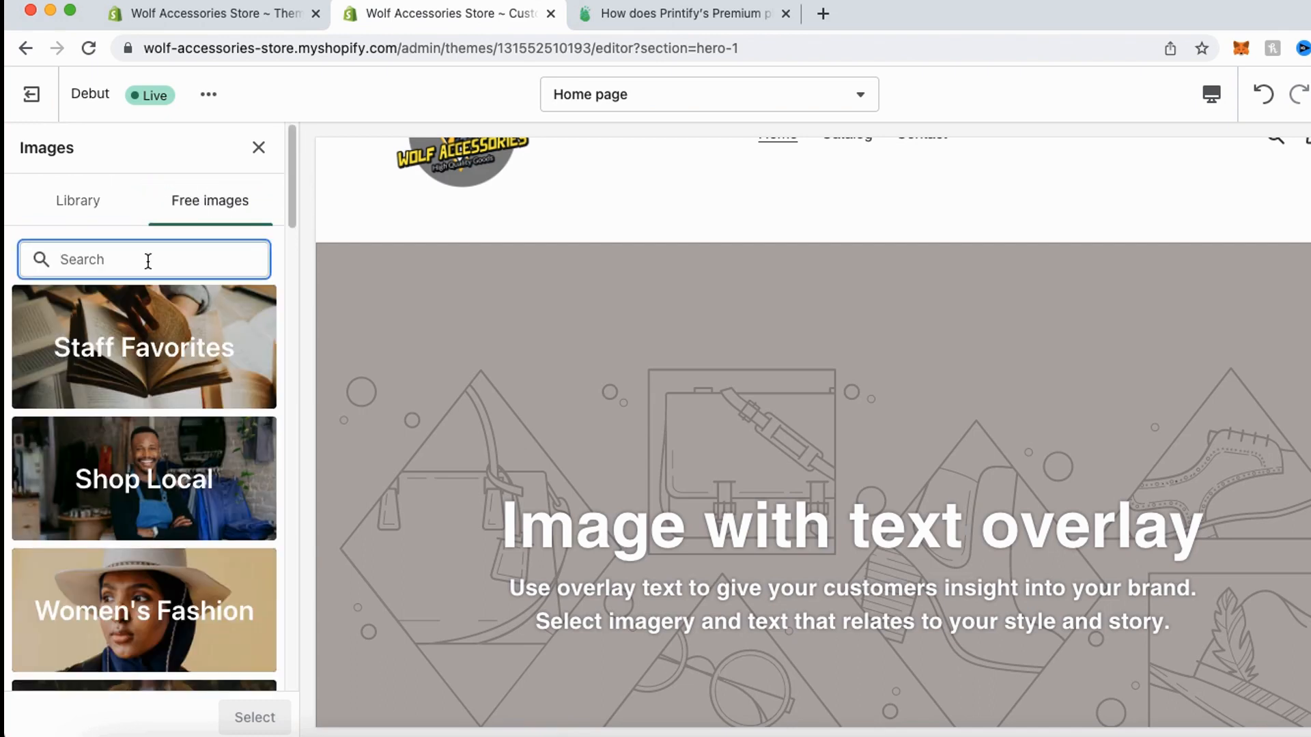
text(wolf)
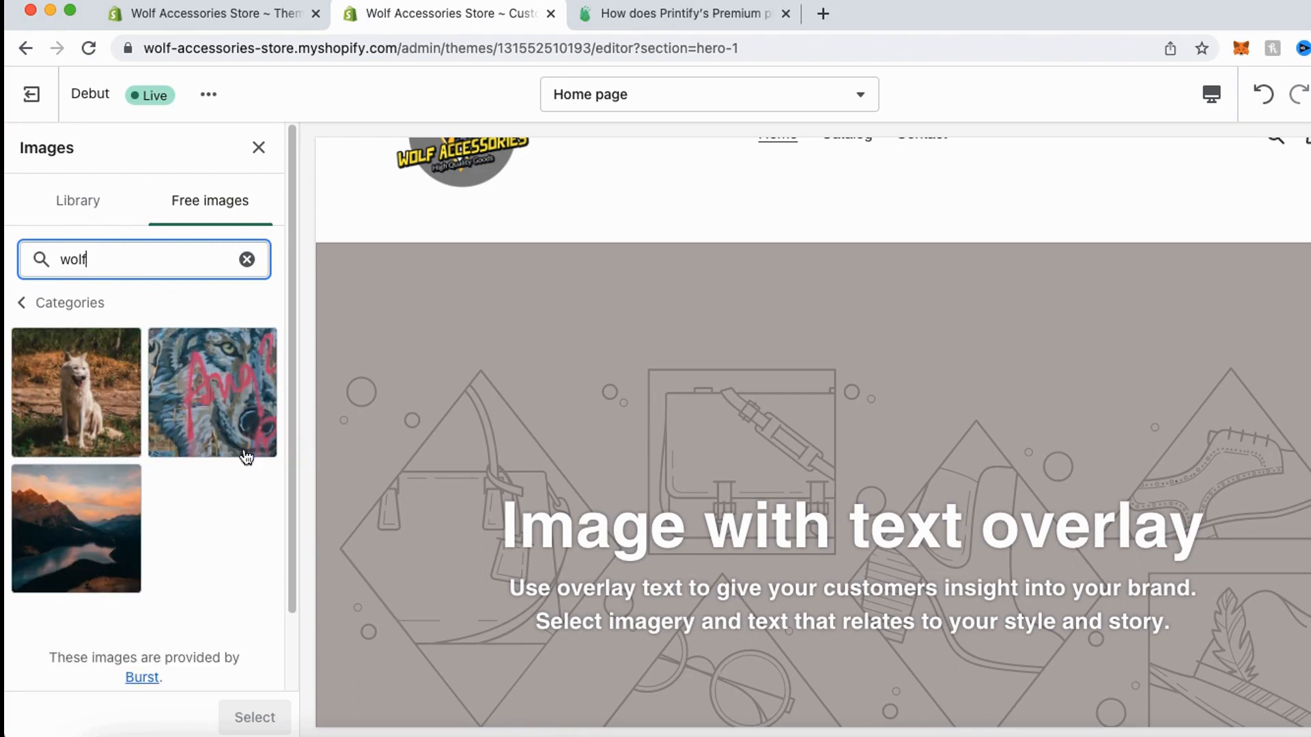
scroll(205, 471, down, 1)
scroll(198, 481, down, 2)
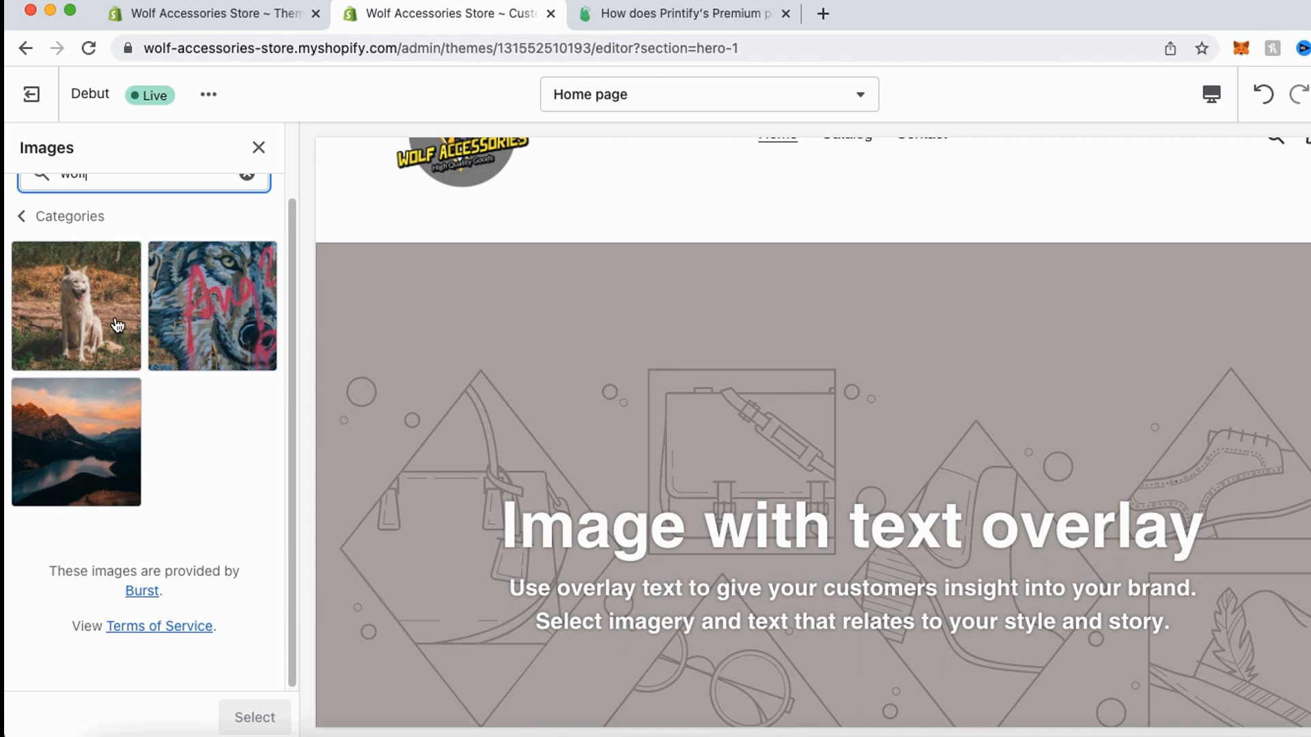
click(118, 345)
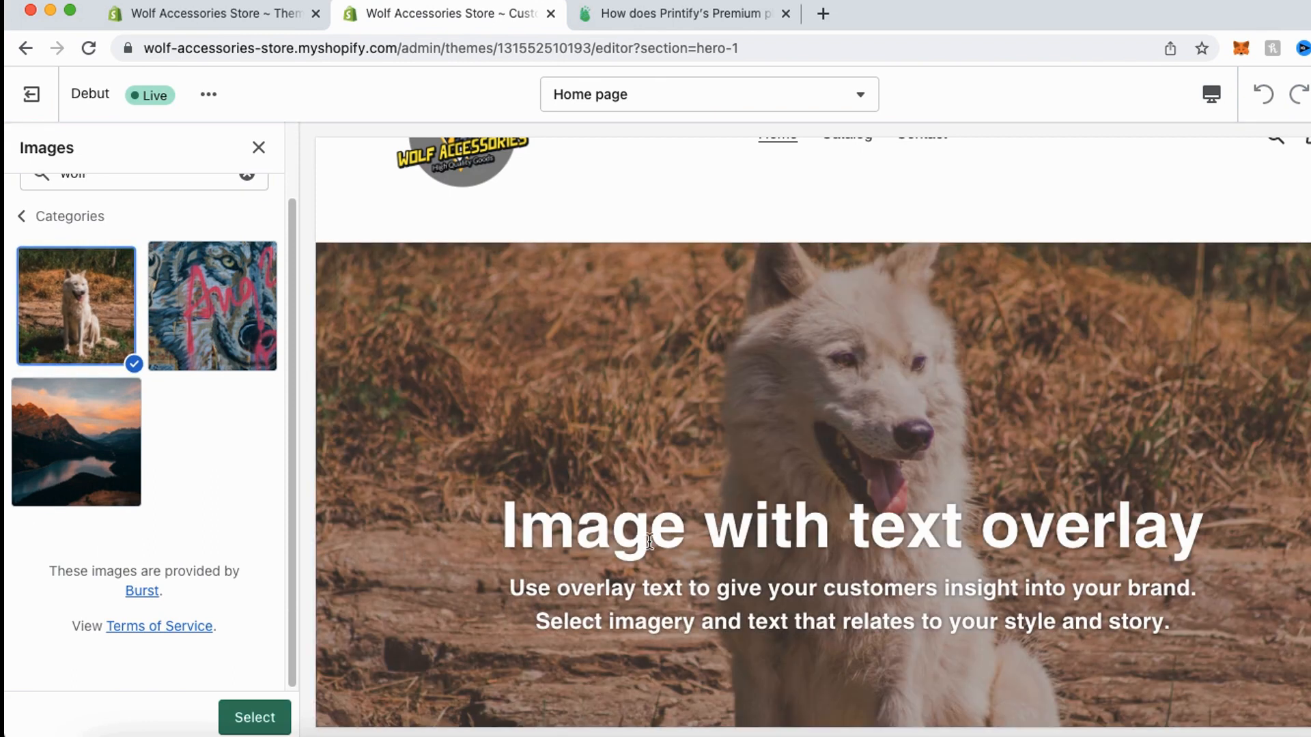
click(263, 717)
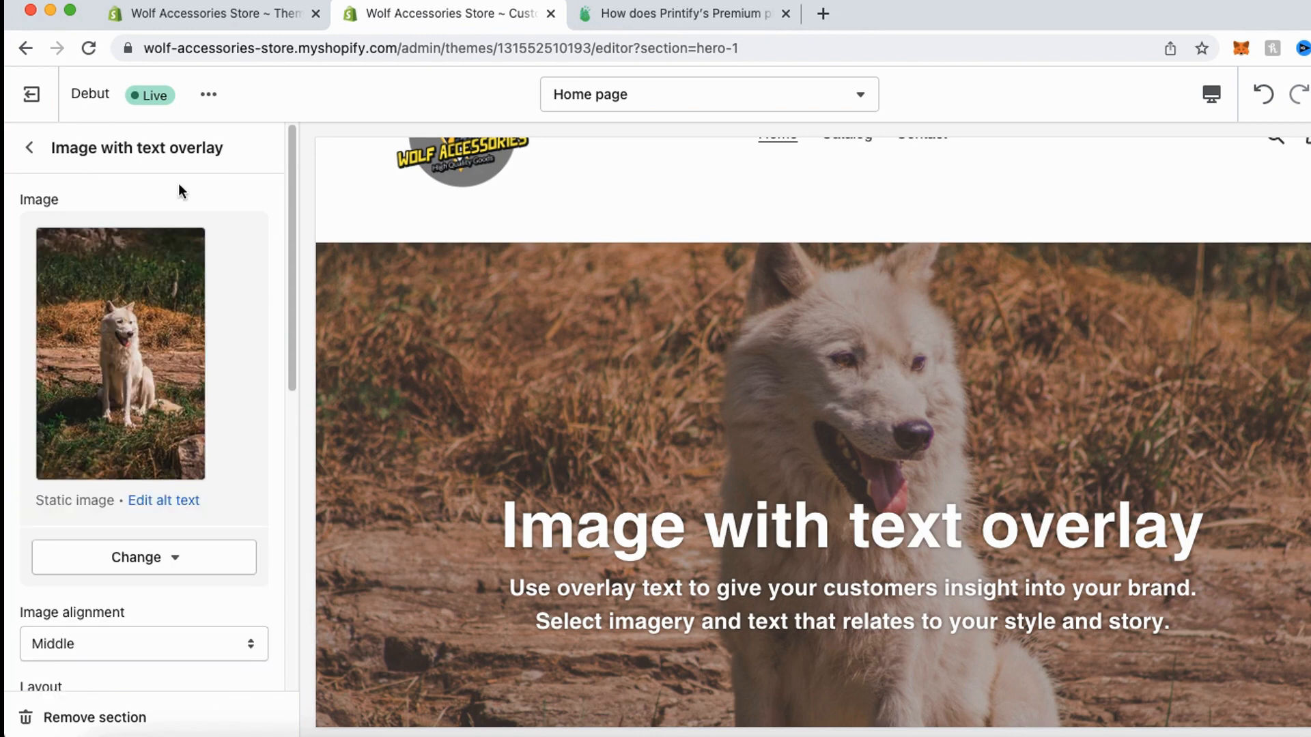
- Delete the body text and the heading of the home page's first Image with text overlay section
scroll(821, 292, down, 5)
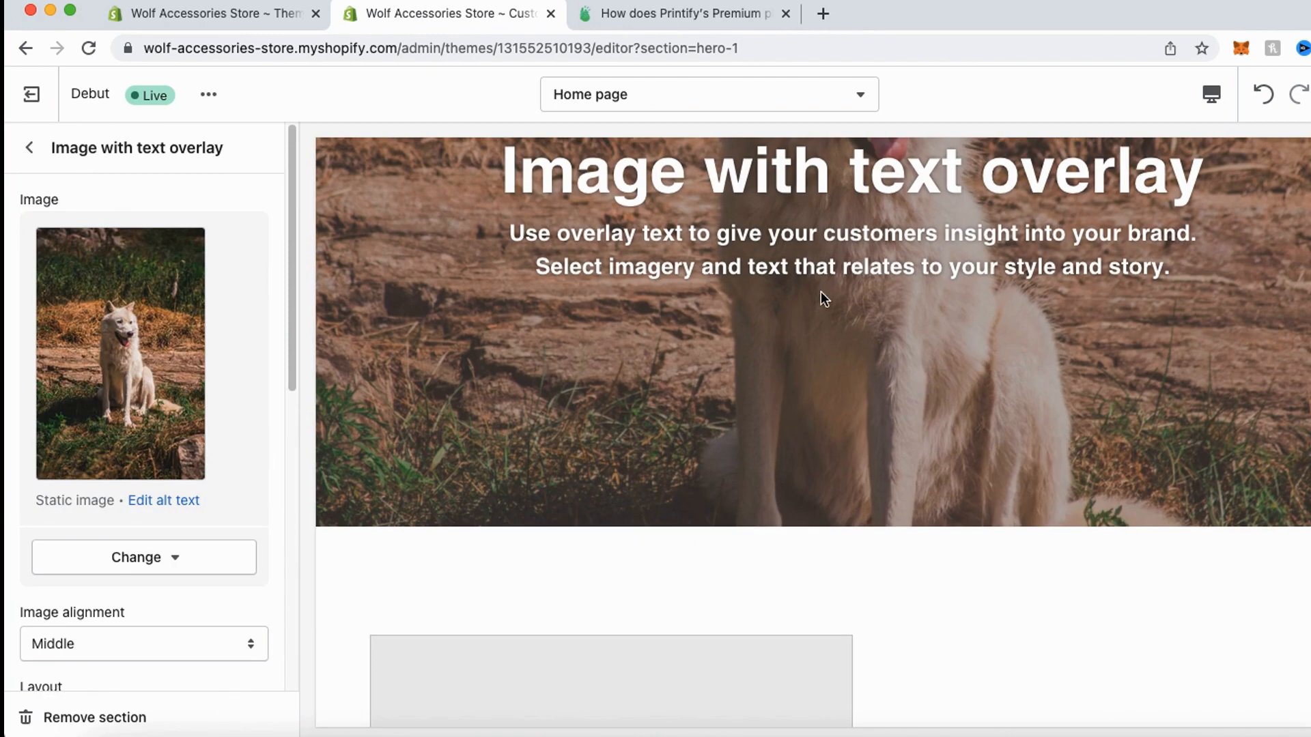
scroll(188, 566, down, 6)
click(117, 427)
key(super+a)
key(BackSpace)
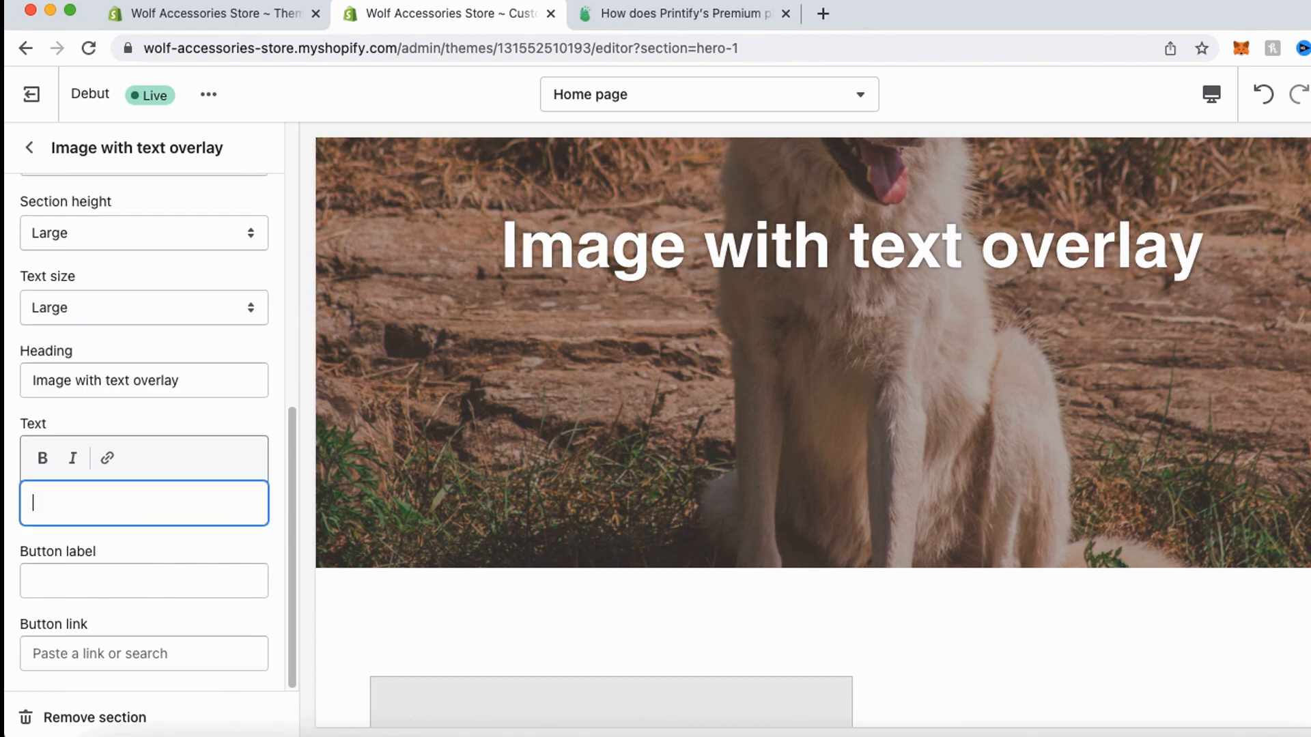
triple_click(100, 387)
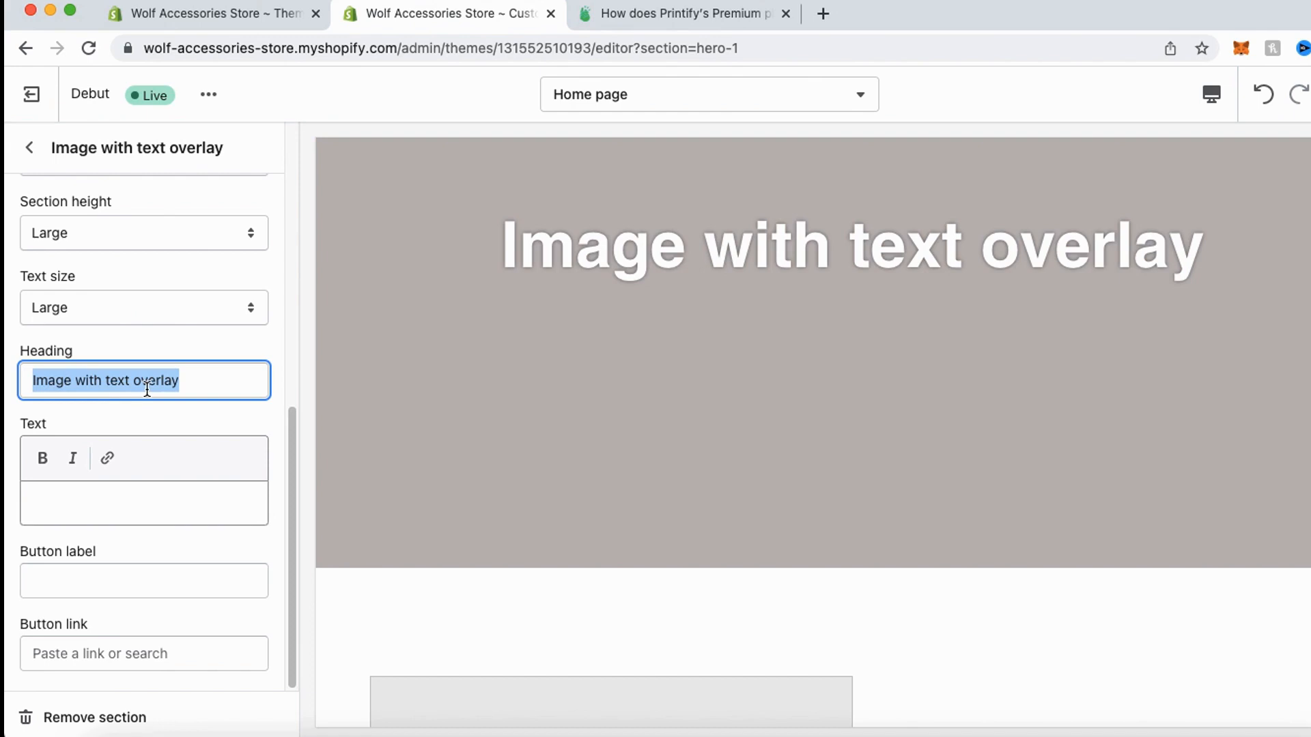
key(BackSpace)
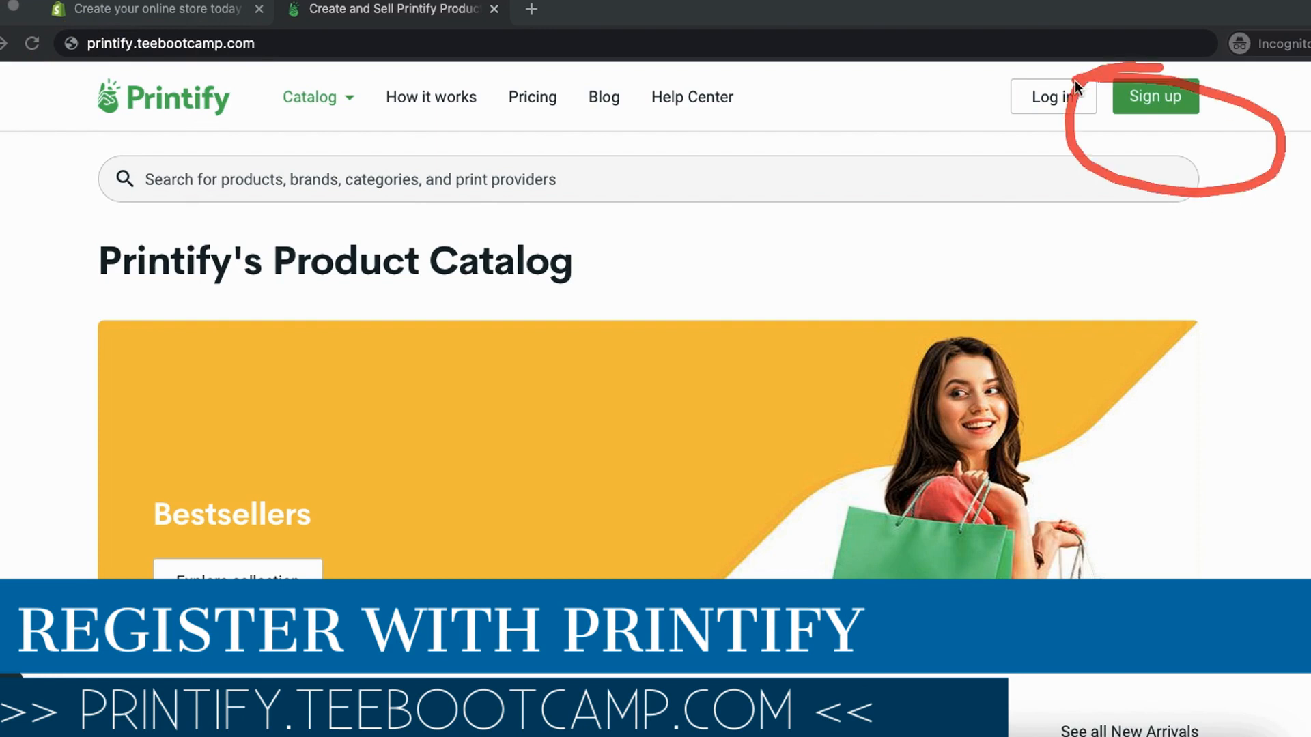
- Switch to Printify, start the account sign-up, and look over the product catalog
click(1162, 97)
scroll(615, 423, down, 3)
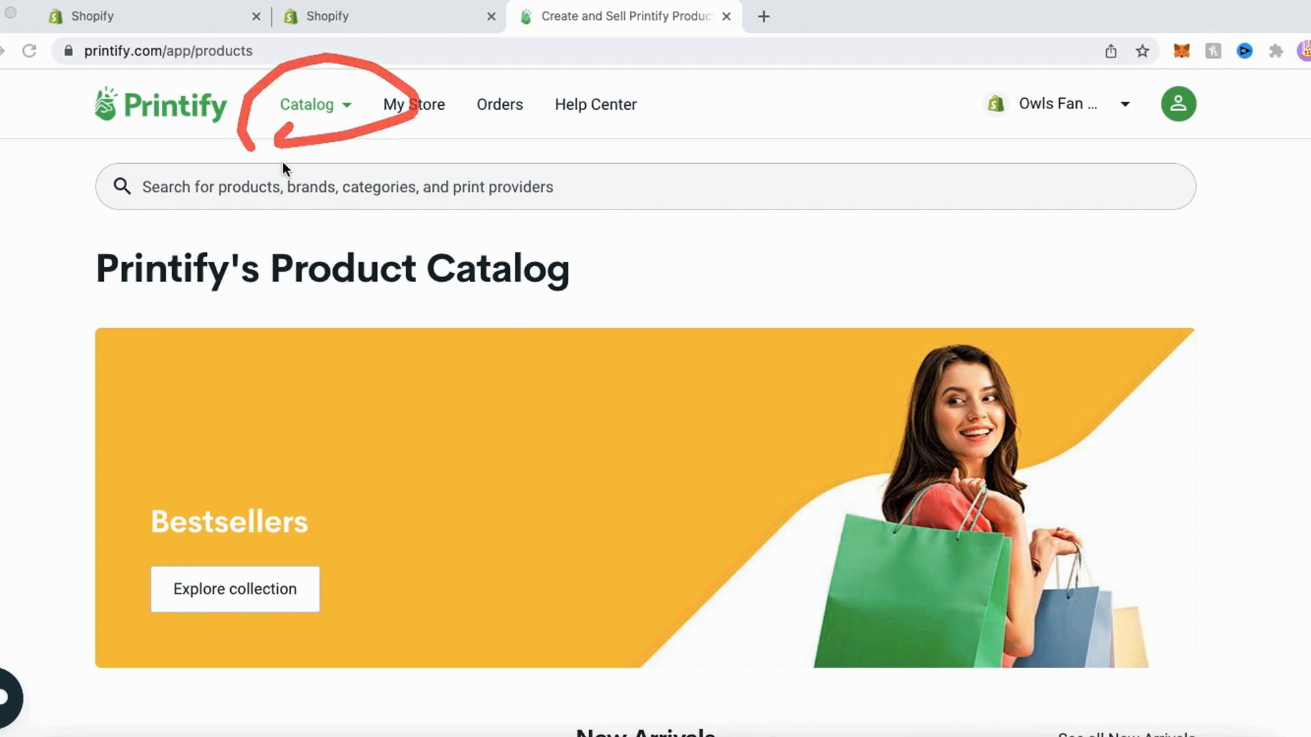
scroll(337, 180, down, 10)
scroll(392, 273, down, 10)
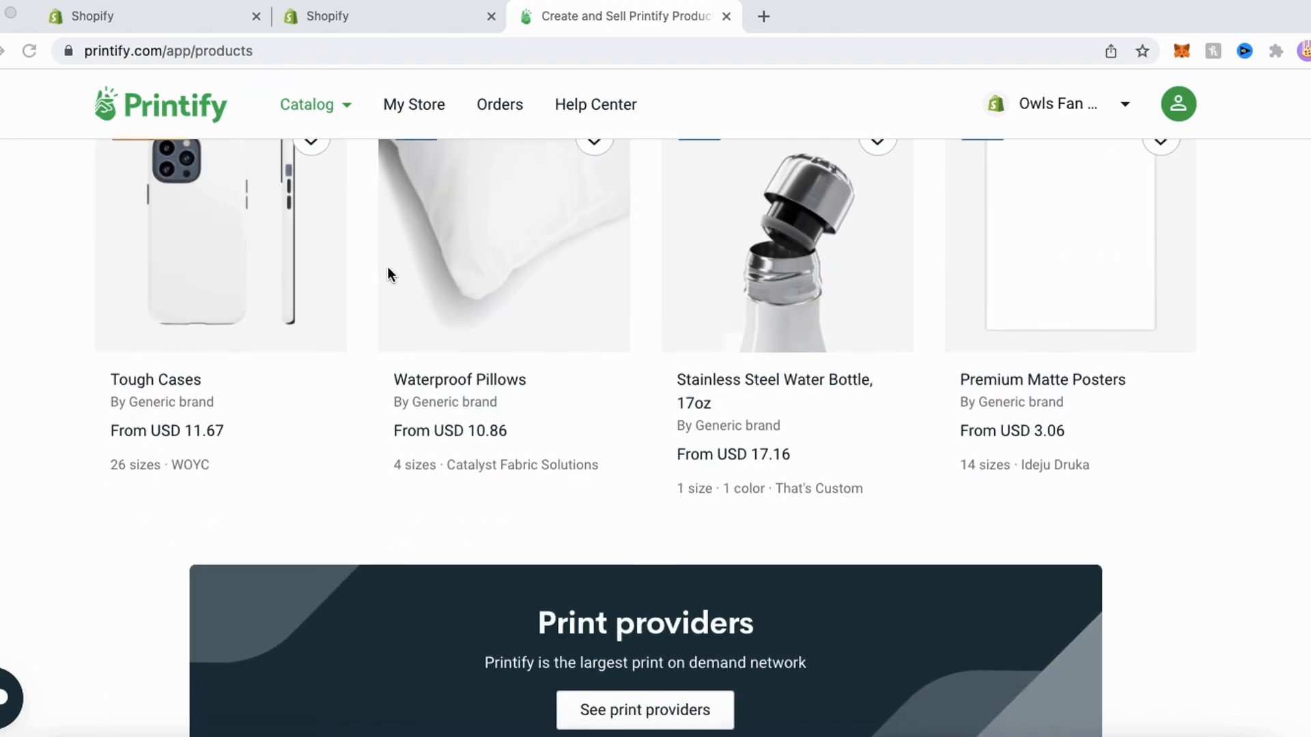
scroll(878, 268, up, 20)
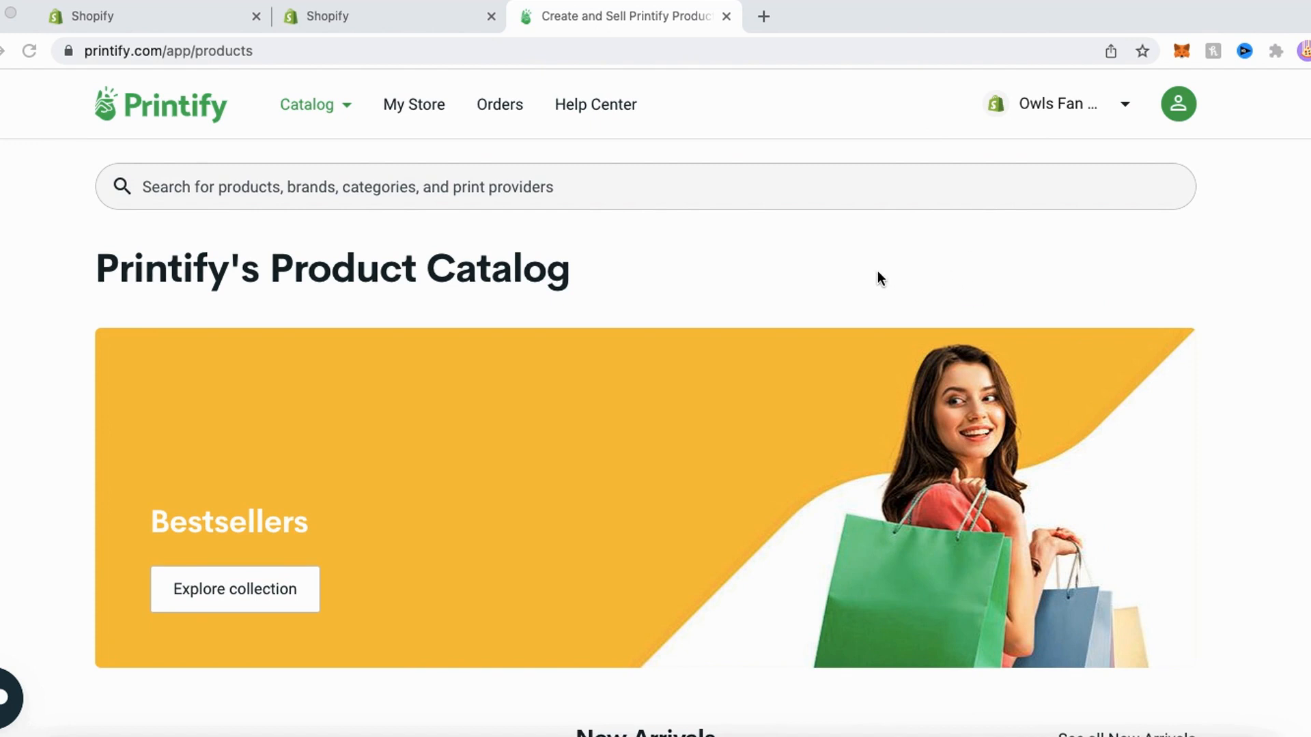
- Open Printify's My Stores page, start adding a new store and choose Shopify as the platform to connect
click(1067, 115)
mouse_move(1031, 395)
mouse_down()
mouse_move(1134, 472)
mouse_move(980, 399)
mouse_up()
click(1017, 434)
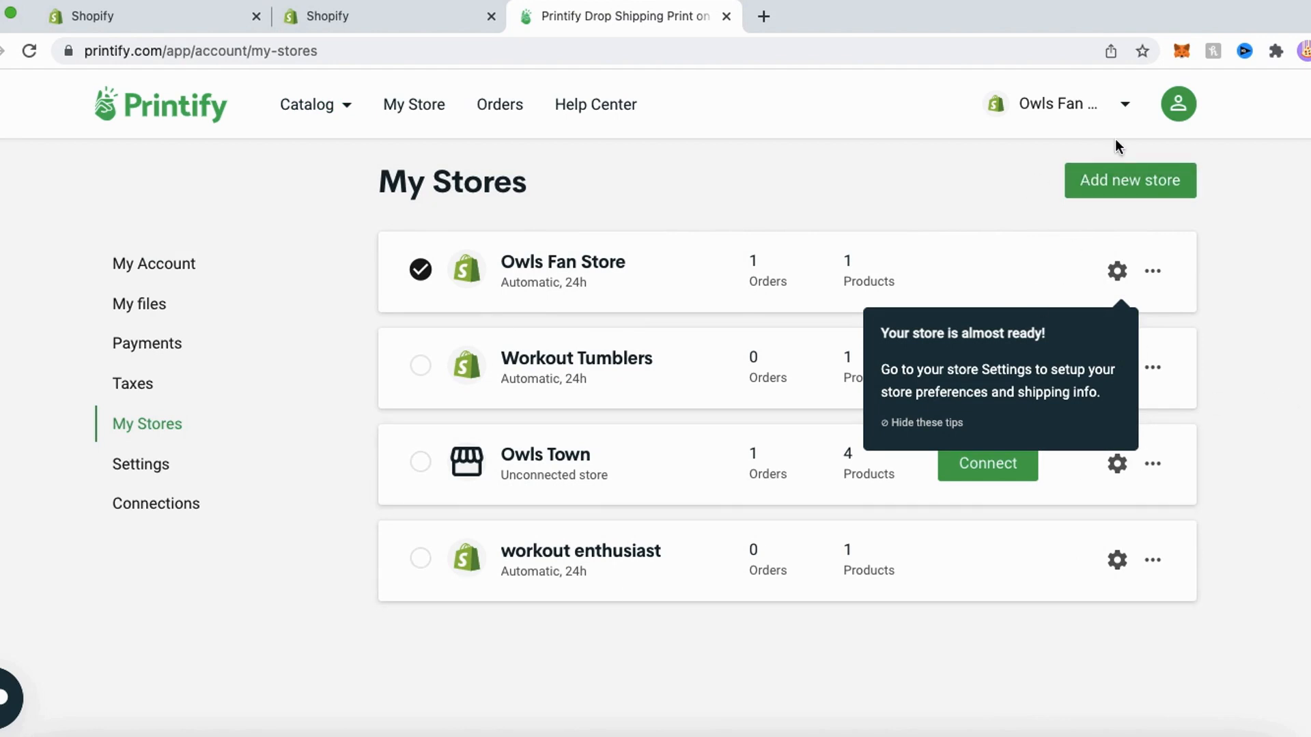
click(1152, 194)
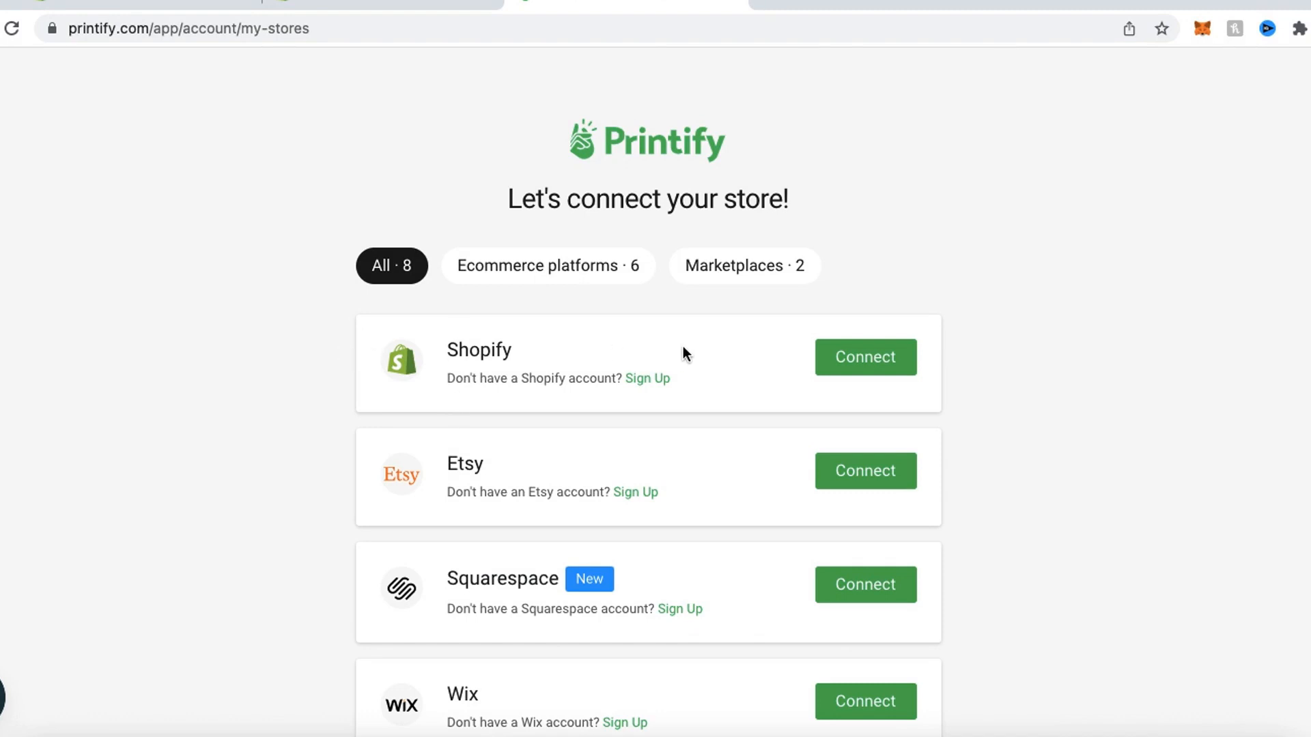
mouse_move(382, 429)
mouse_down()
mouse_move(544, 532)
mouse_move(592, 414)
mouse_move(463, 415)
mouse_up()
mouse_move(903, 294)
mouse_down()
mouse_move(904, 411)
mouse_move(857, 288)
mouse_up()
click(889, 341)
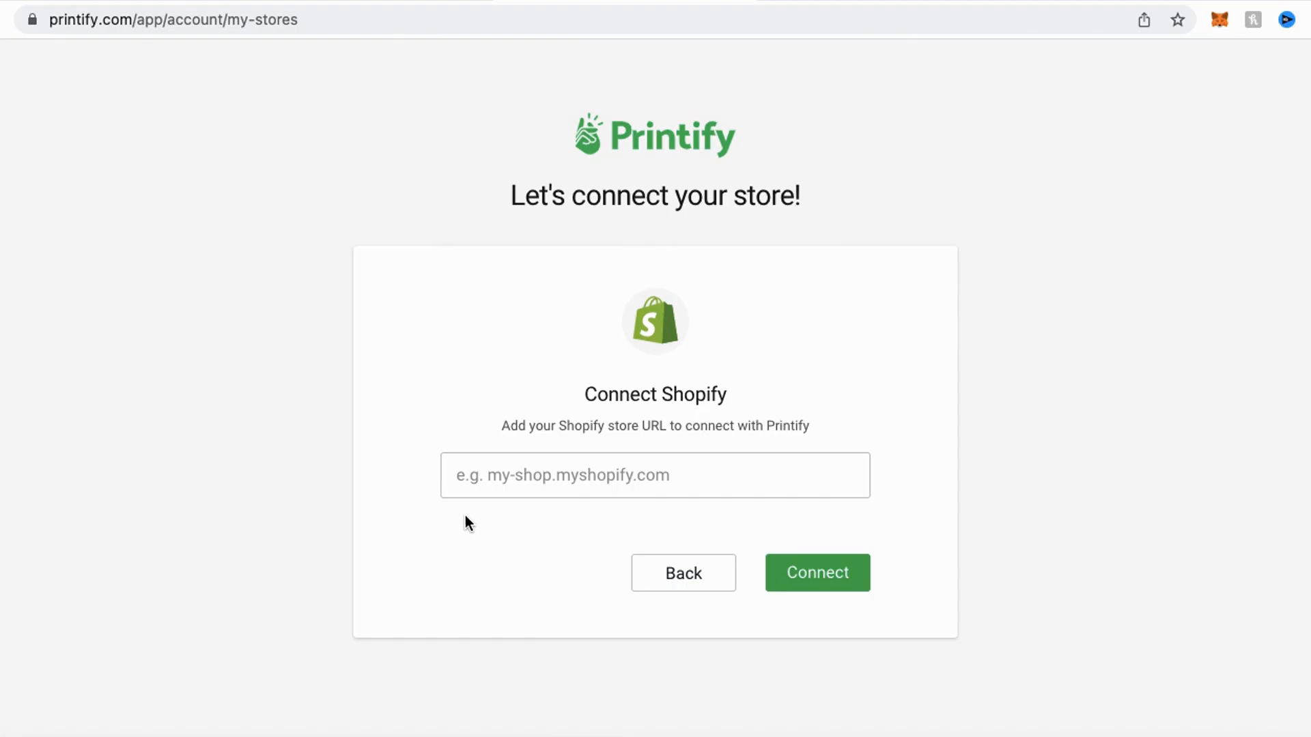
- Copy the store address wolf-accessories-store.myshopify.com from the Shopify admin's URL and connect the store to Printify with it
mouse_move(522, 434)
mouse_down()
mouse_move(400, 459)
mouse_move(790, 542)
mouse_move(560, 429)
mouse_move(522, 430)
mouse_up()
click(158, 0)
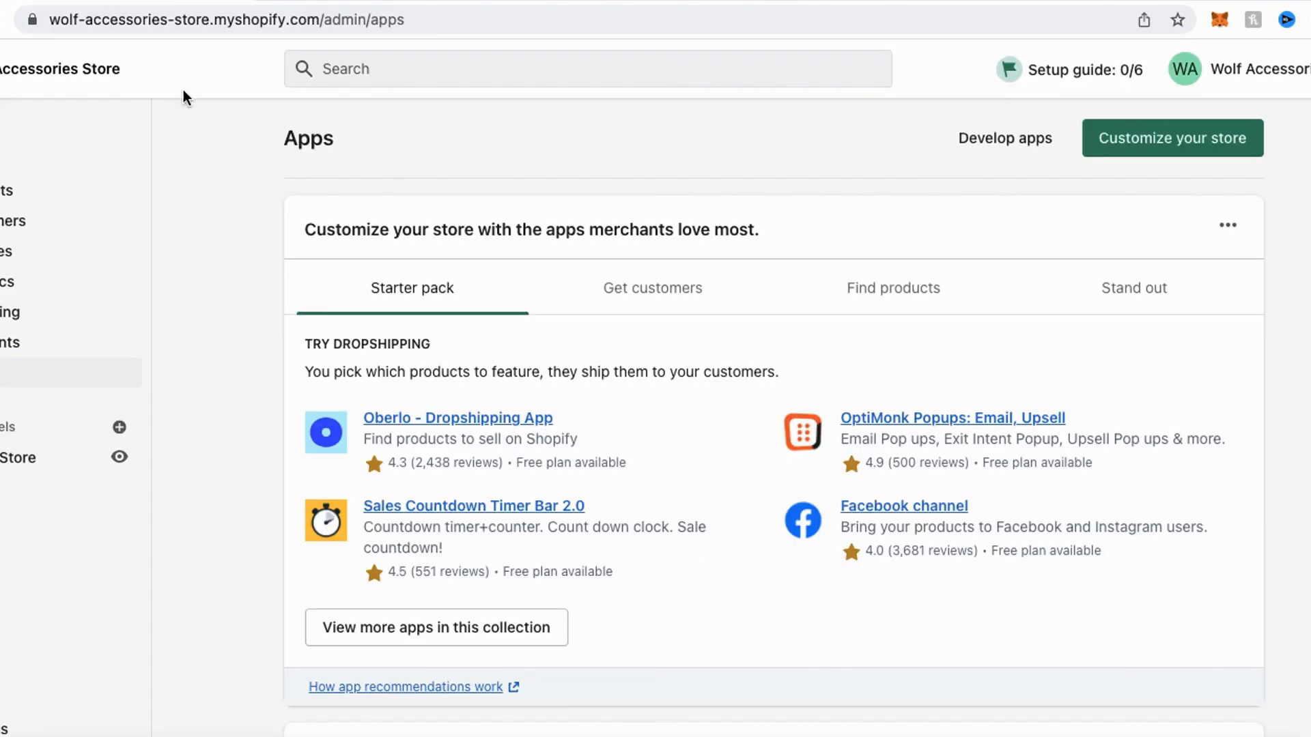
click(197, 20)
click(198, 20)
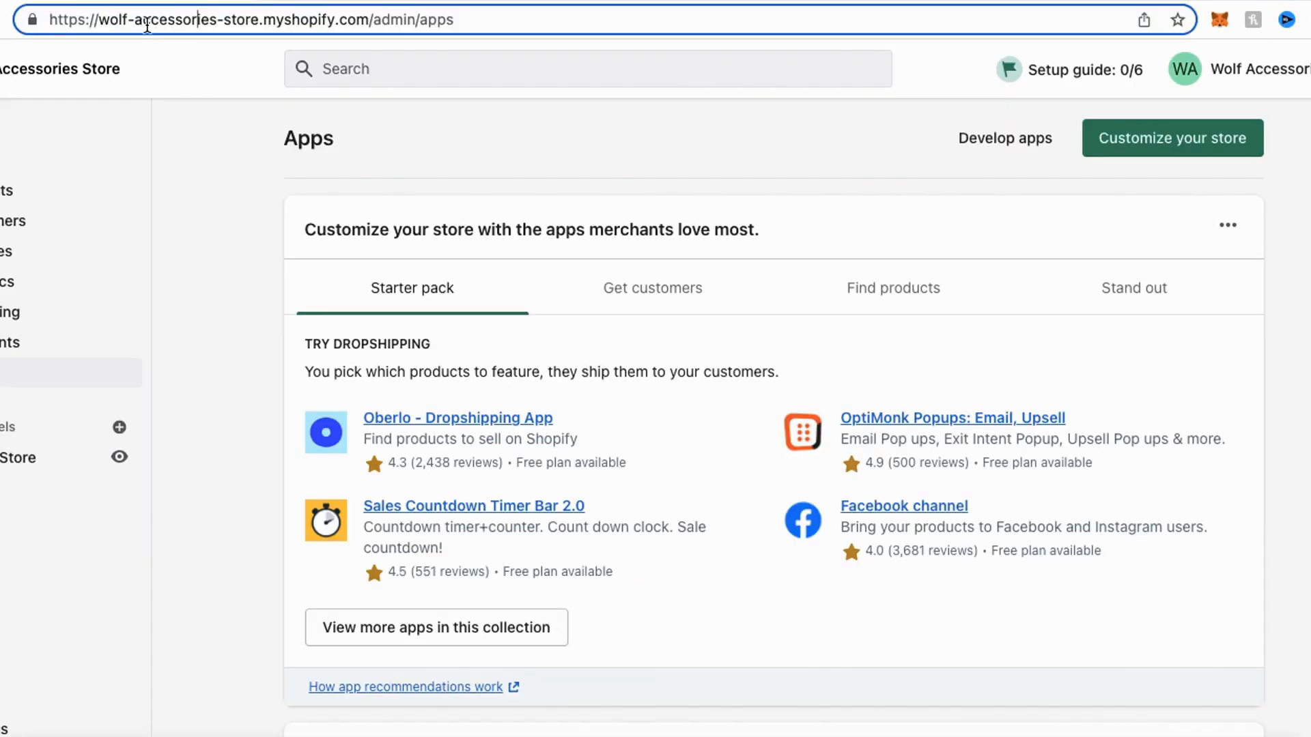
drag(98, 22, 369, 20)
key(super+c)
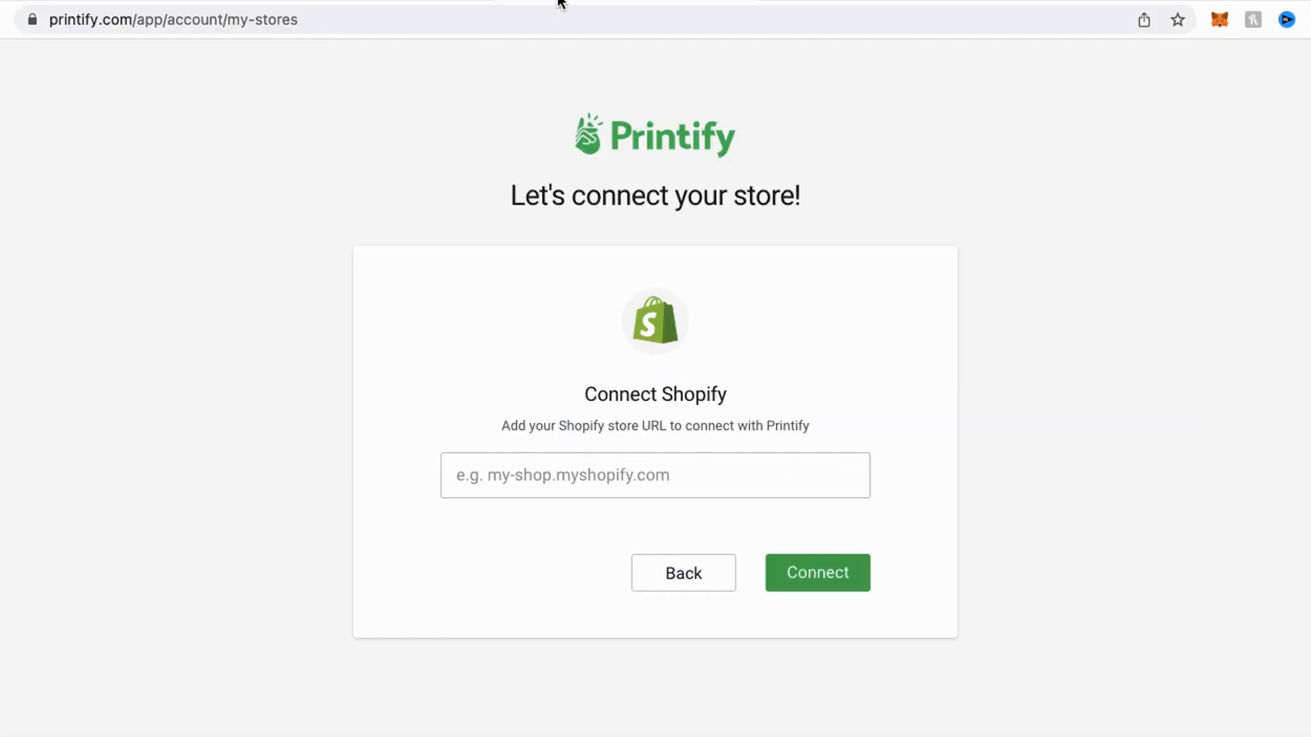
click(618, 466)
key(super+v)
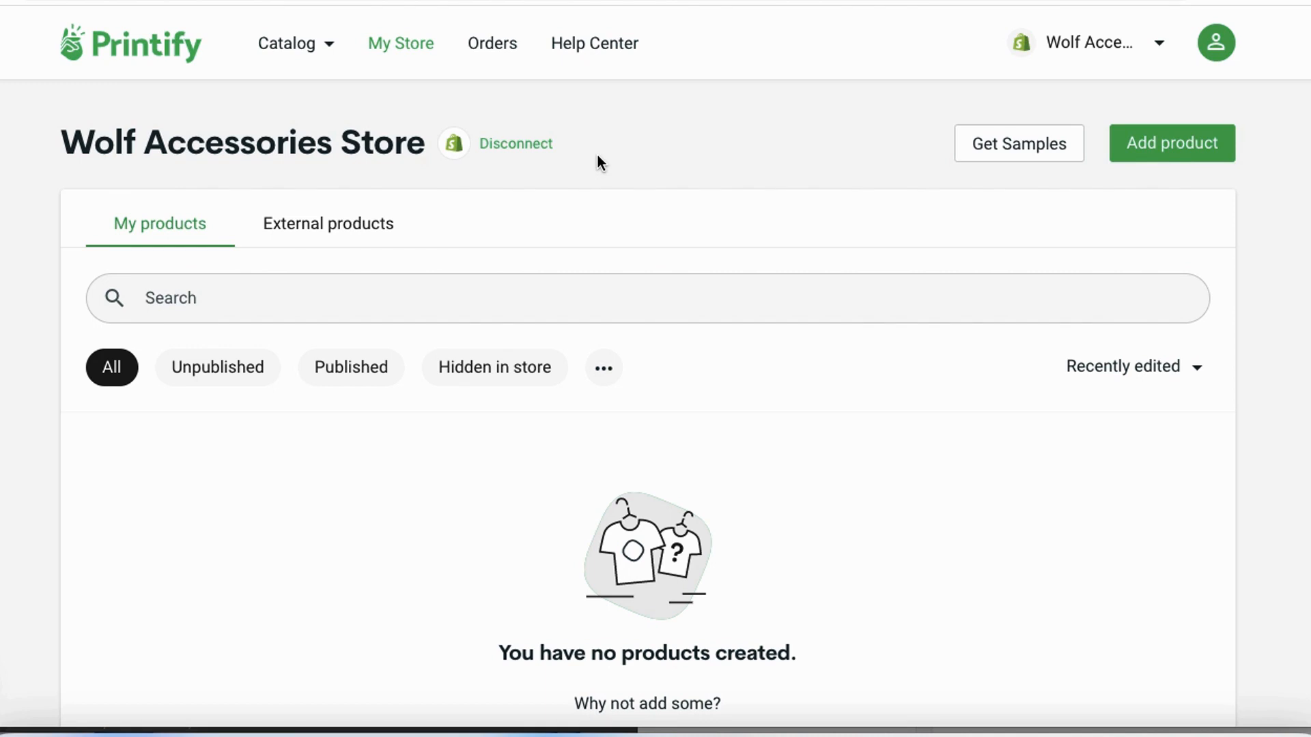
mouse_move(407, 14)
mouse_down()
mouse_move(452, 79)
mouse_move(351, 6)
mouse_up()
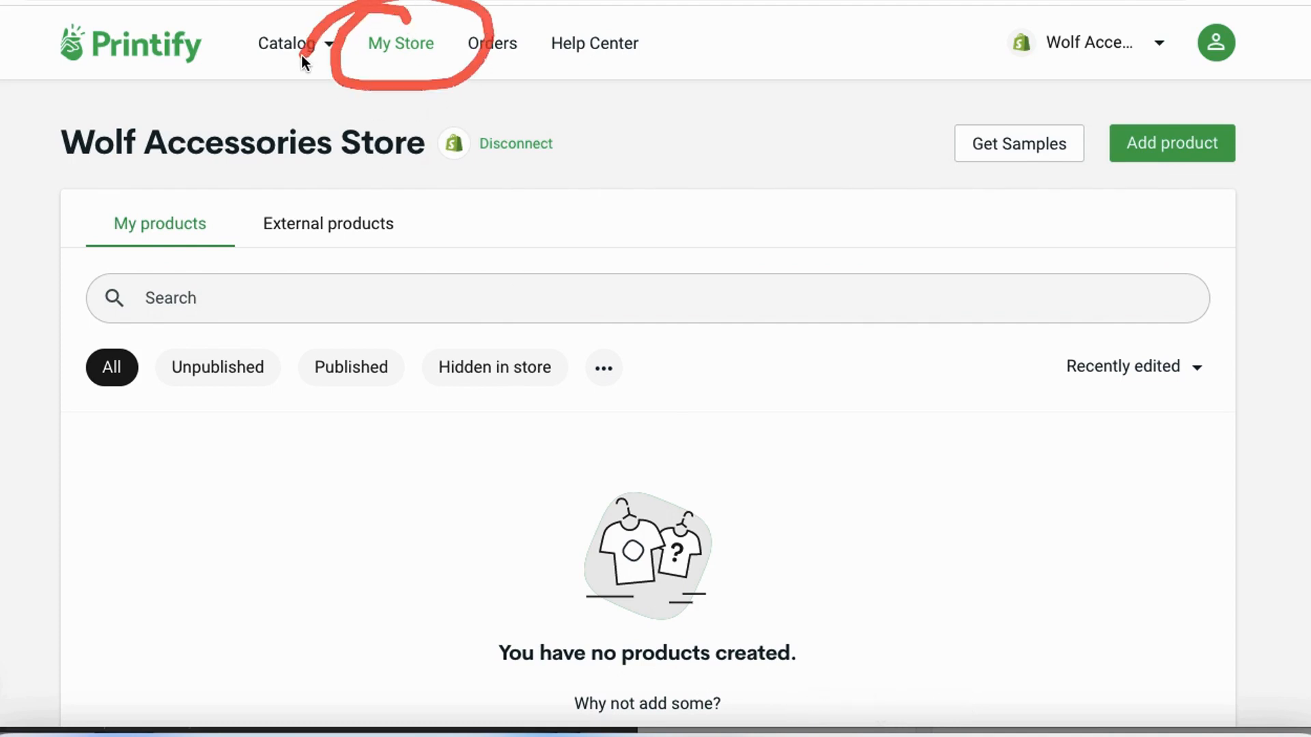
key(Escape)
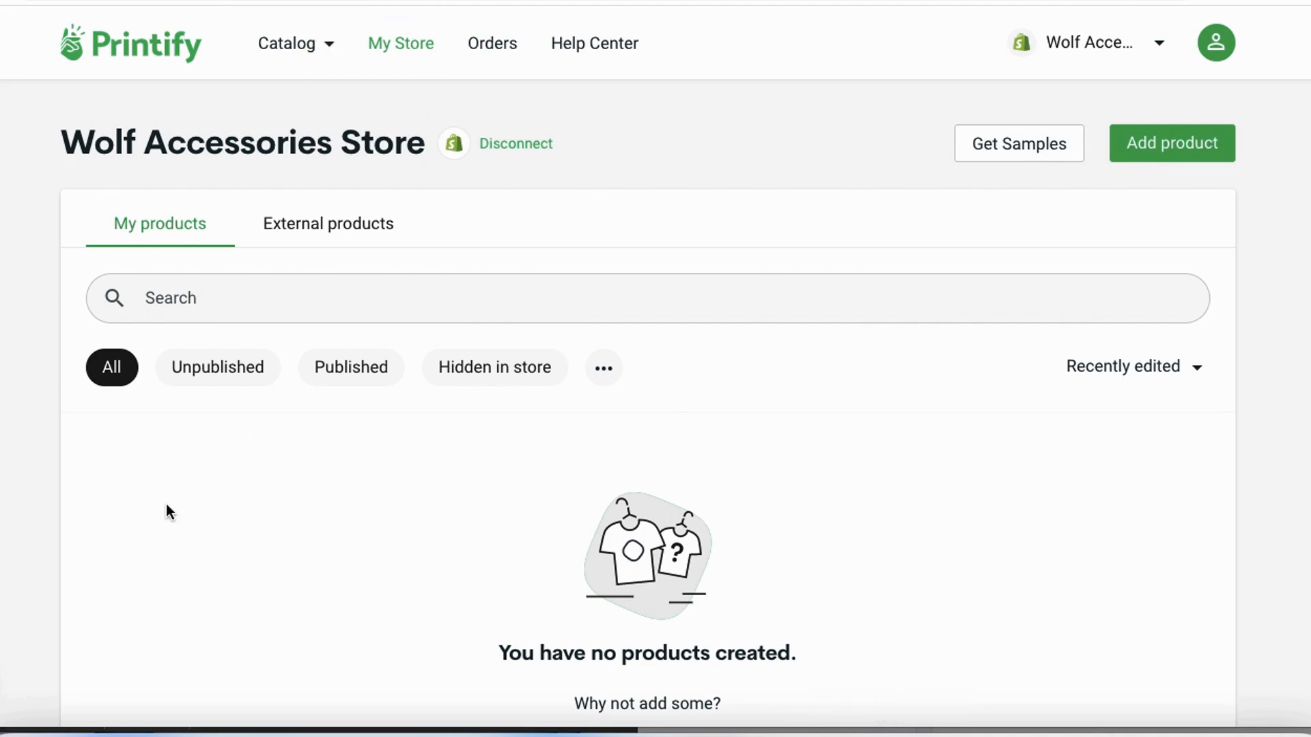
mouse_move(182, 407)
mouse_down()
mouse_move(96, 699)
mouse_move(969, 714)
mouse_move(1150, 403)
mouse_move(106, 403)
mouse_up()
mouse_move(1169, 92)
mouse_down()
mouse_move(1062, 191)
mouse_move(1140, 72)
mouse_move(1210, 228)
mouse_move(1233, 124)
mouse_up()
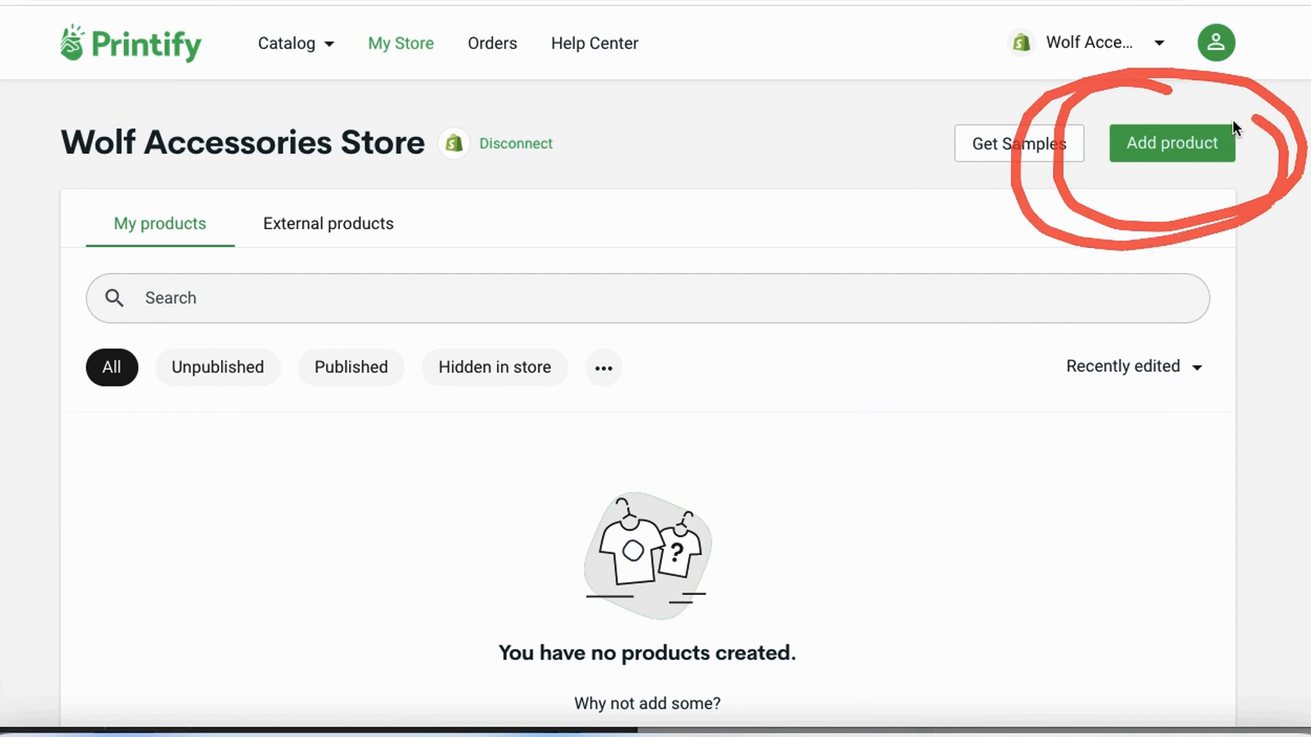
- Start adding a product to the Wolf Accessories Store, search the catalog for "car seat" and open the Car Seat Covers product
click(1175, 143)
scroll(704, 444, down, 10)
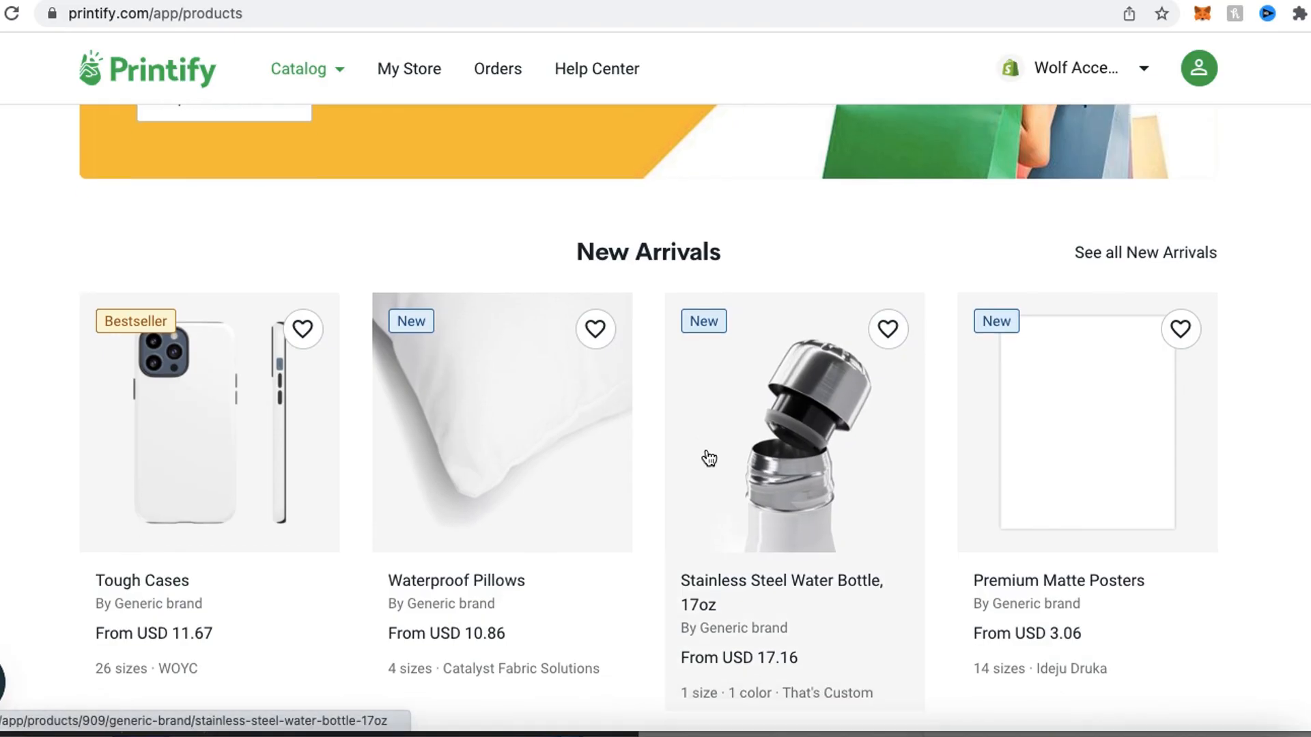
scroll(1002, 359, down, 5)
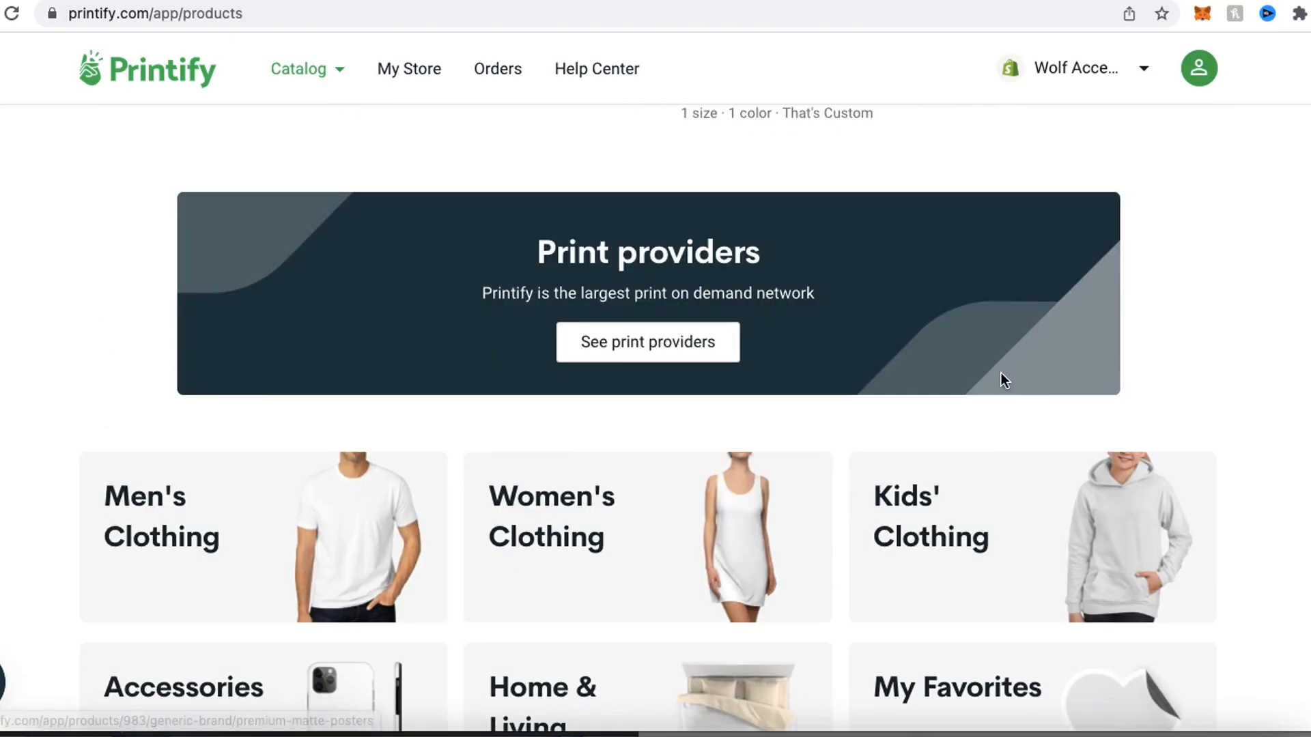
scroll(1000, 379, down, 5)
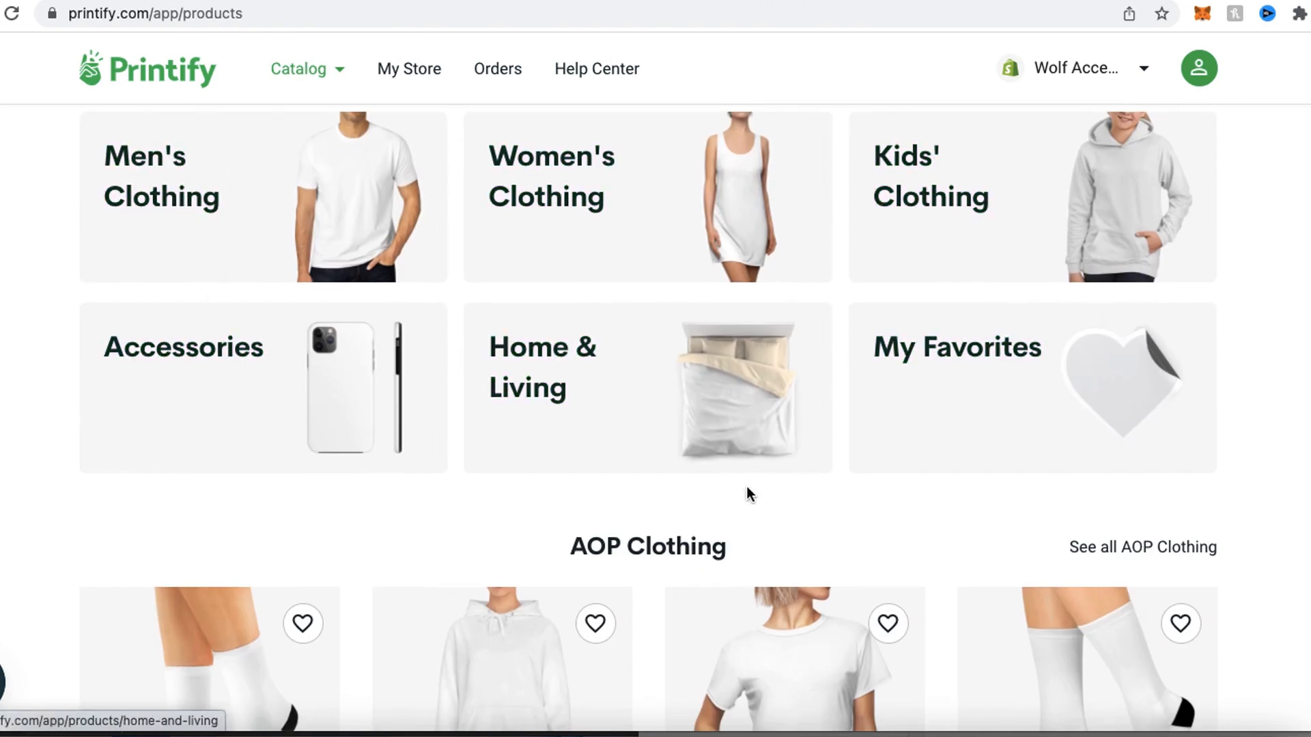
scroll(747, 486, up, 3)
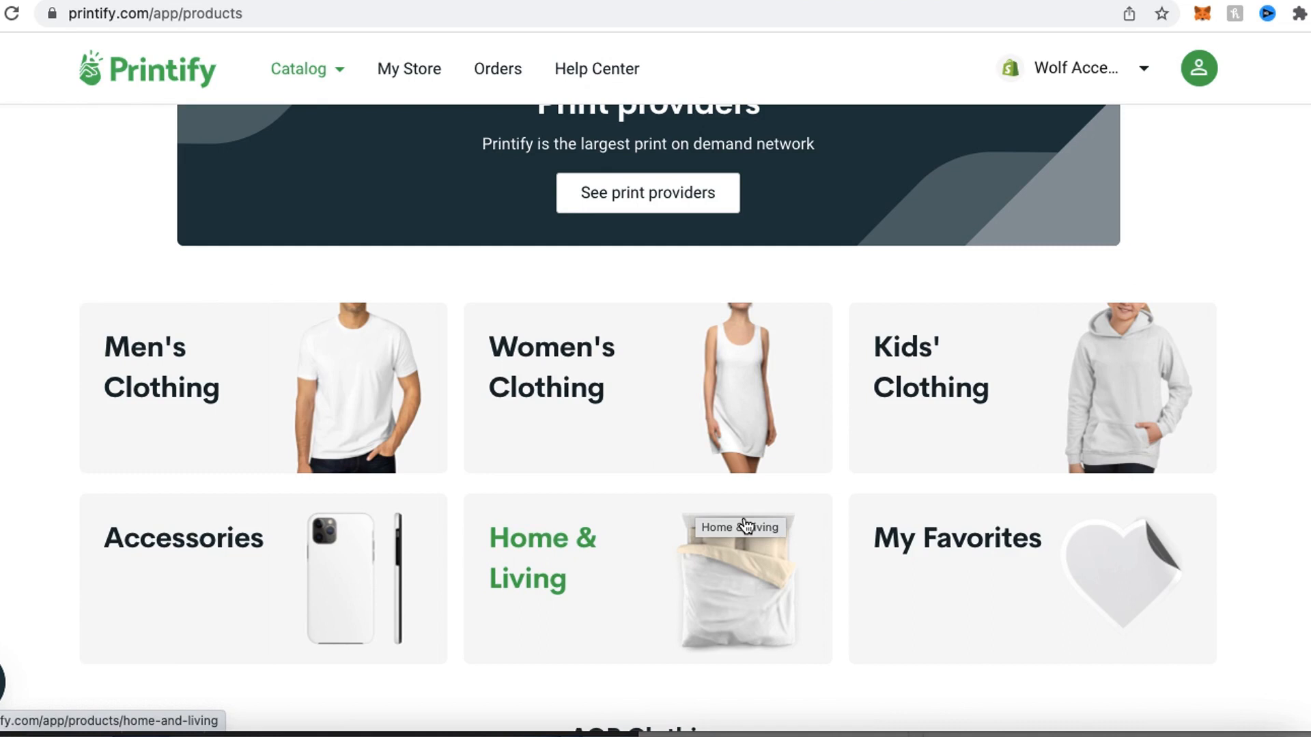
scroll(764, 386, up, 18)
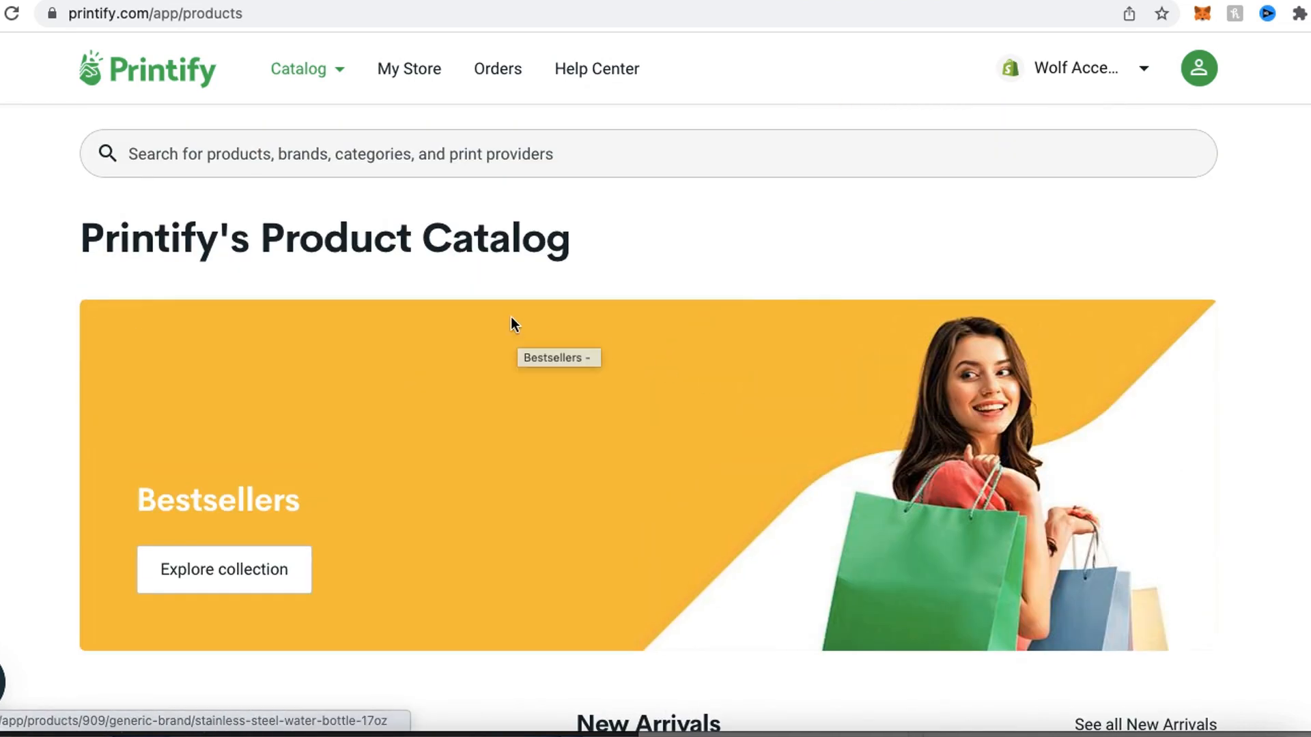
click(398, 164)
text(car)
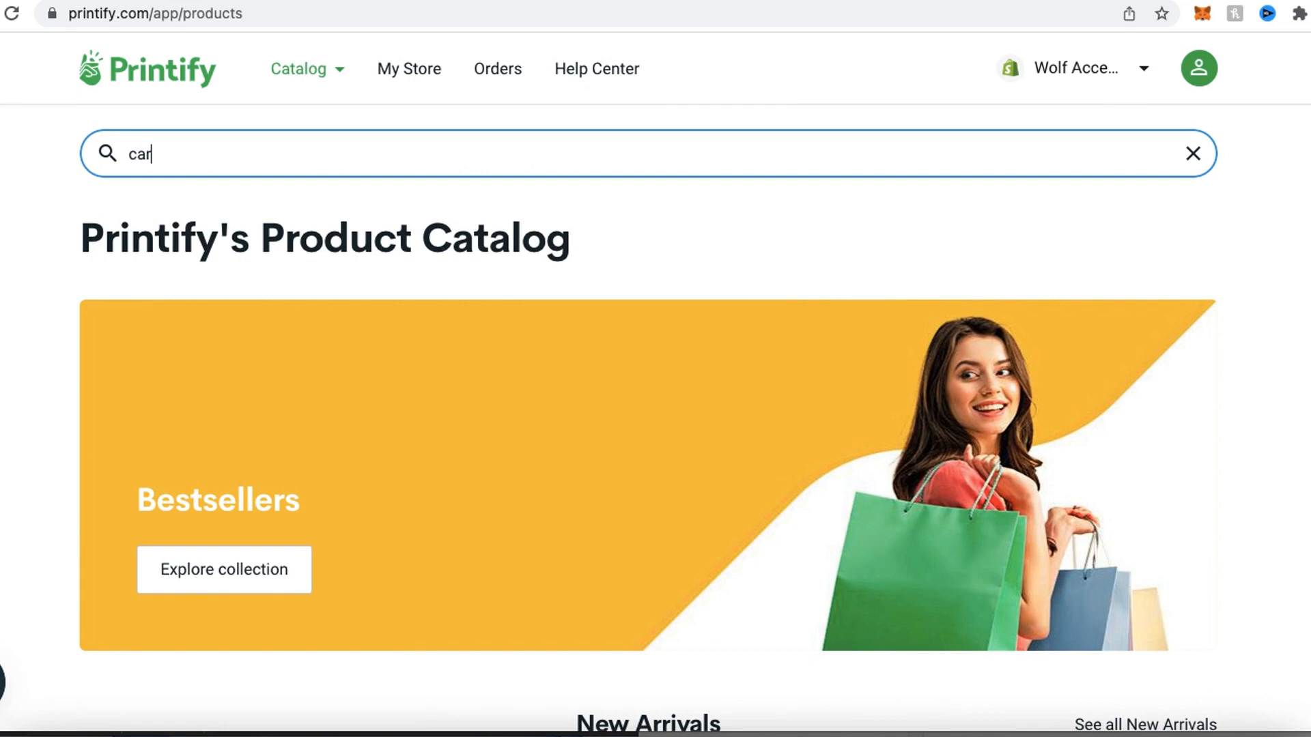
text( seat)
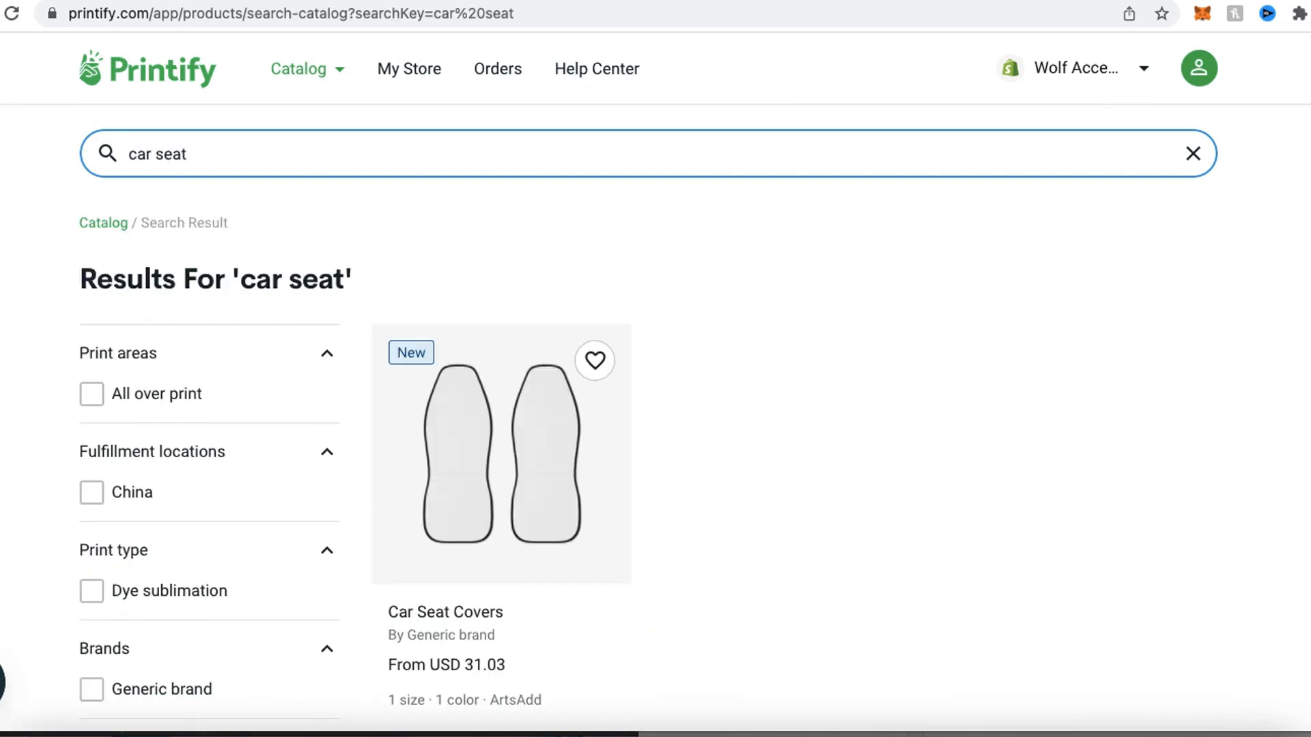
click(515, 441)
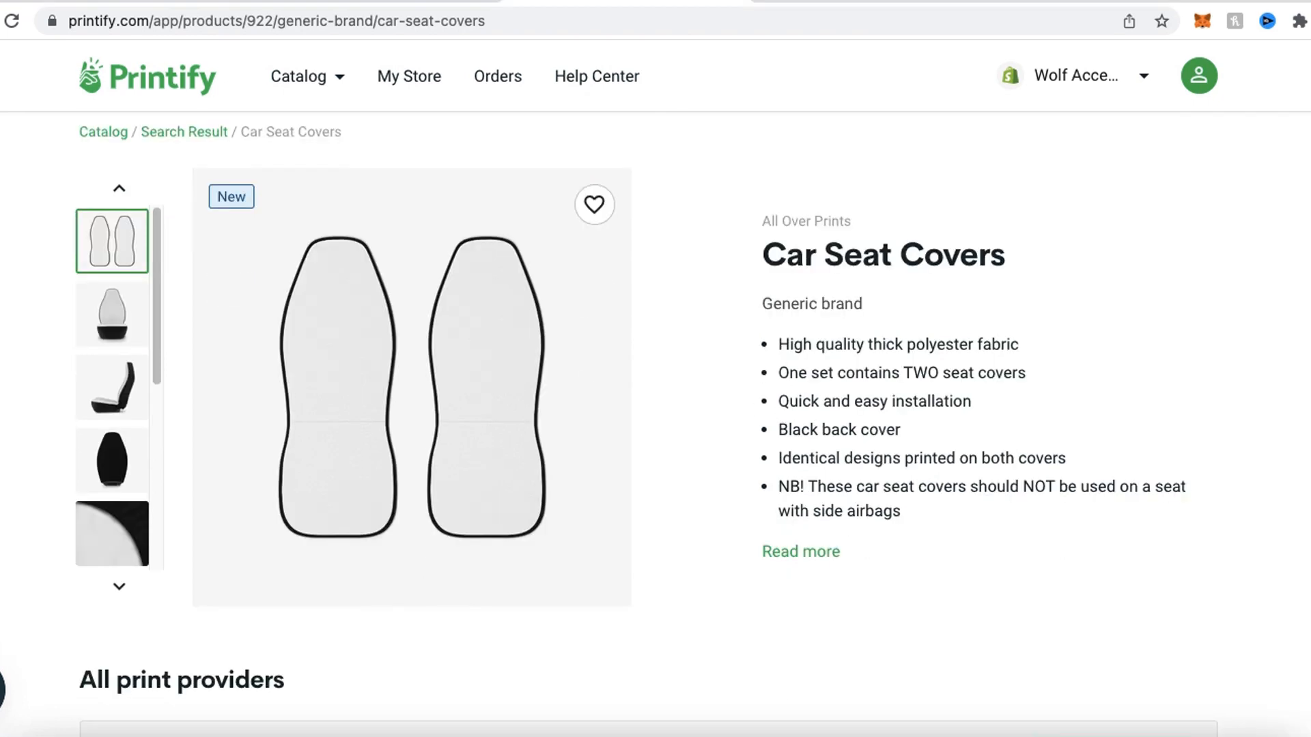
- Start designing the Car Seat Covers with the print provider ArtsAdd and download the design template
scroll(559, 318, down, 5)
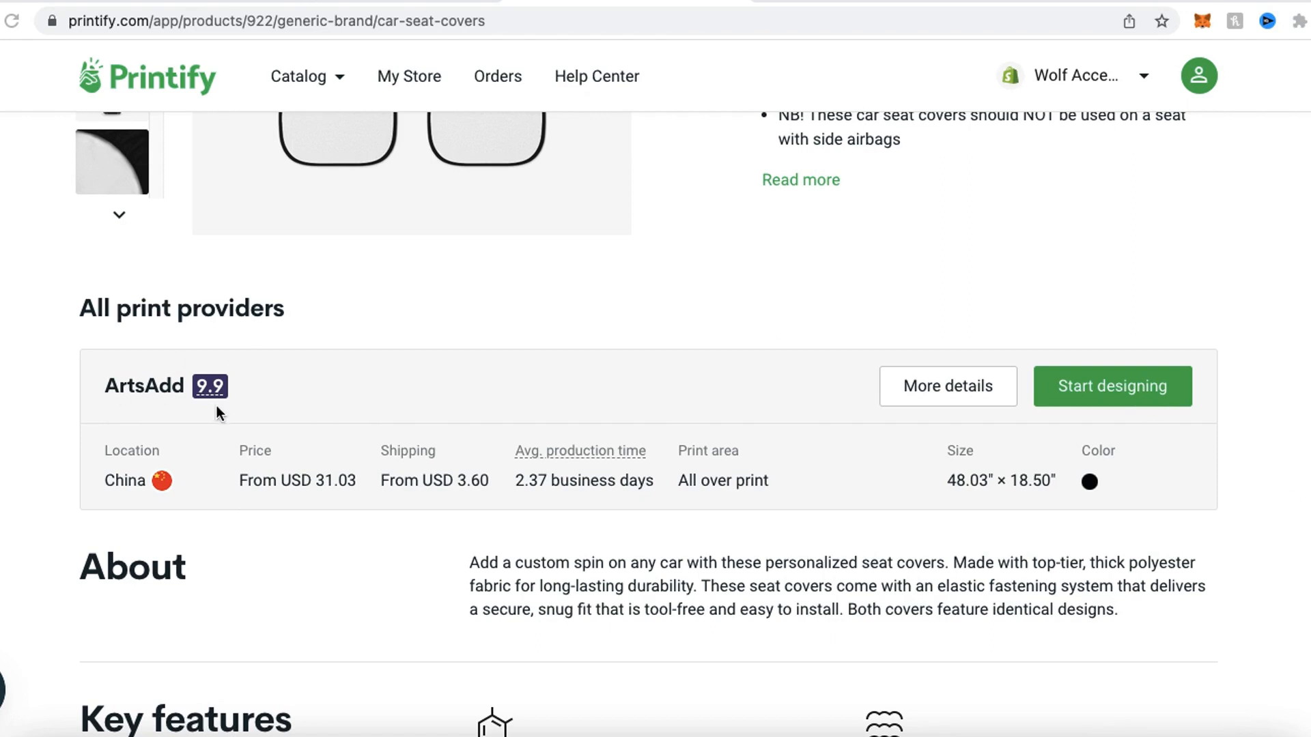
mouse_move(1106, 319)
mouse_down()
mouse_move(1013, 355)
mouse_move(1150, 316)
mouse_move(1044, 512)
mouse_move(1019, 284)
mouse_up()
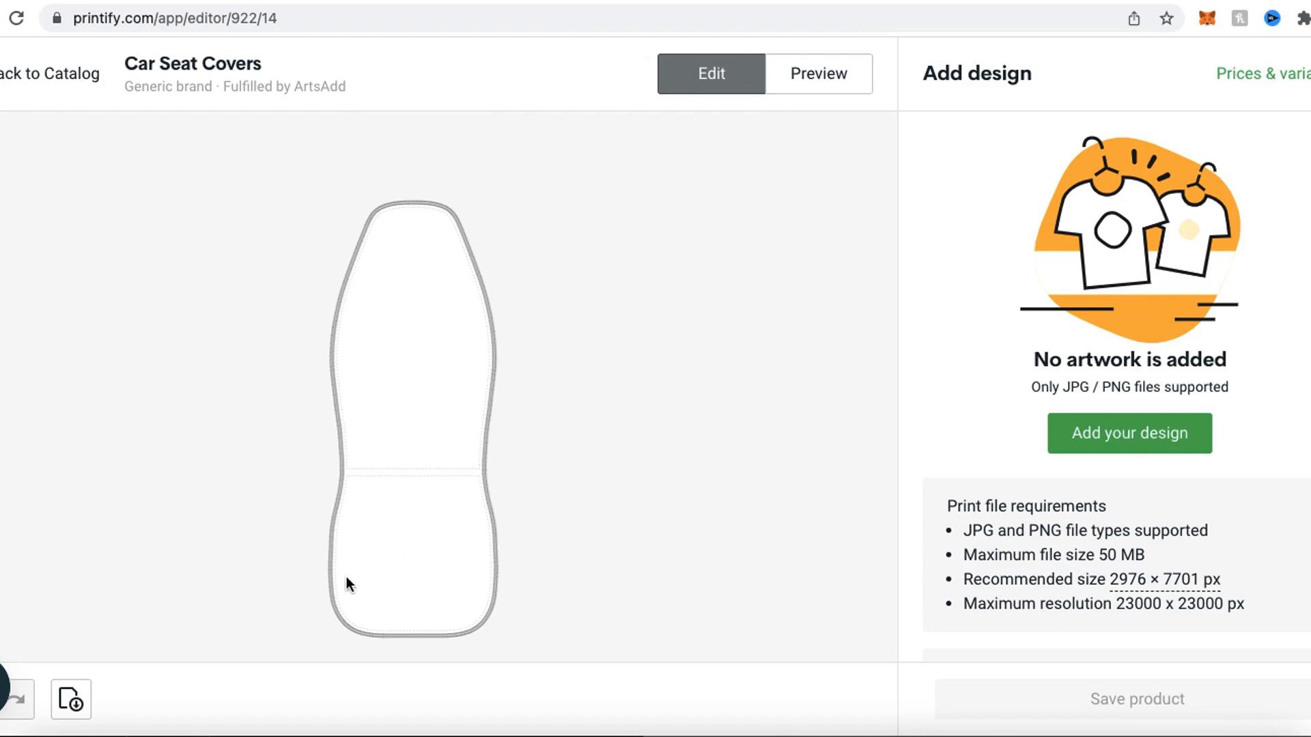
mouse_move(64, 637)
mouse_down()
mouse_move(137, 736)
mouse_move(3, 641)
mouse_move(152, 661)
mouse_up()
mouse_move(396, 163)
mouse_down()
mouse_move(264, 612)
mouse_move(621, 450)
mouse_move(416, 158)
mouse_move(391, 157)
mouse_up()
click(70, 702)
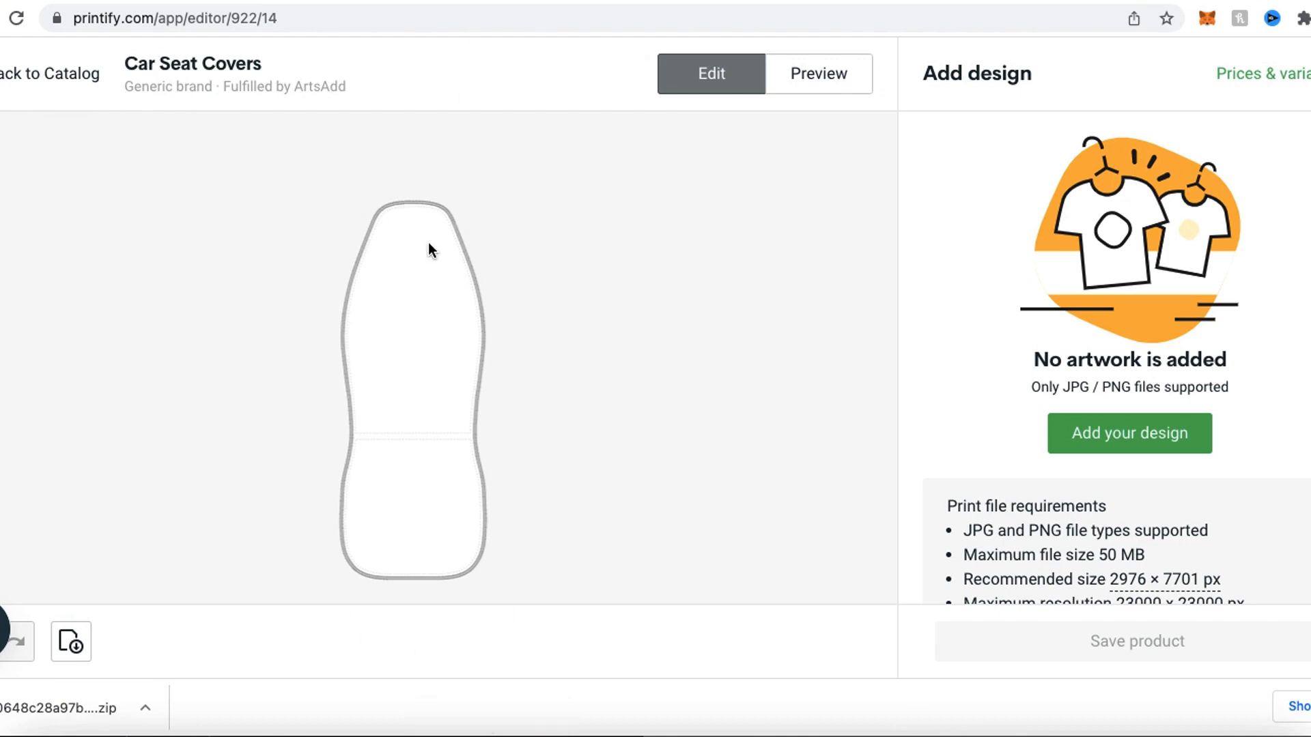
mouse_move(100, 589)
mouse_down()
mouse_move(39, 691)
mouse_move(169, 592)
mouse_up()
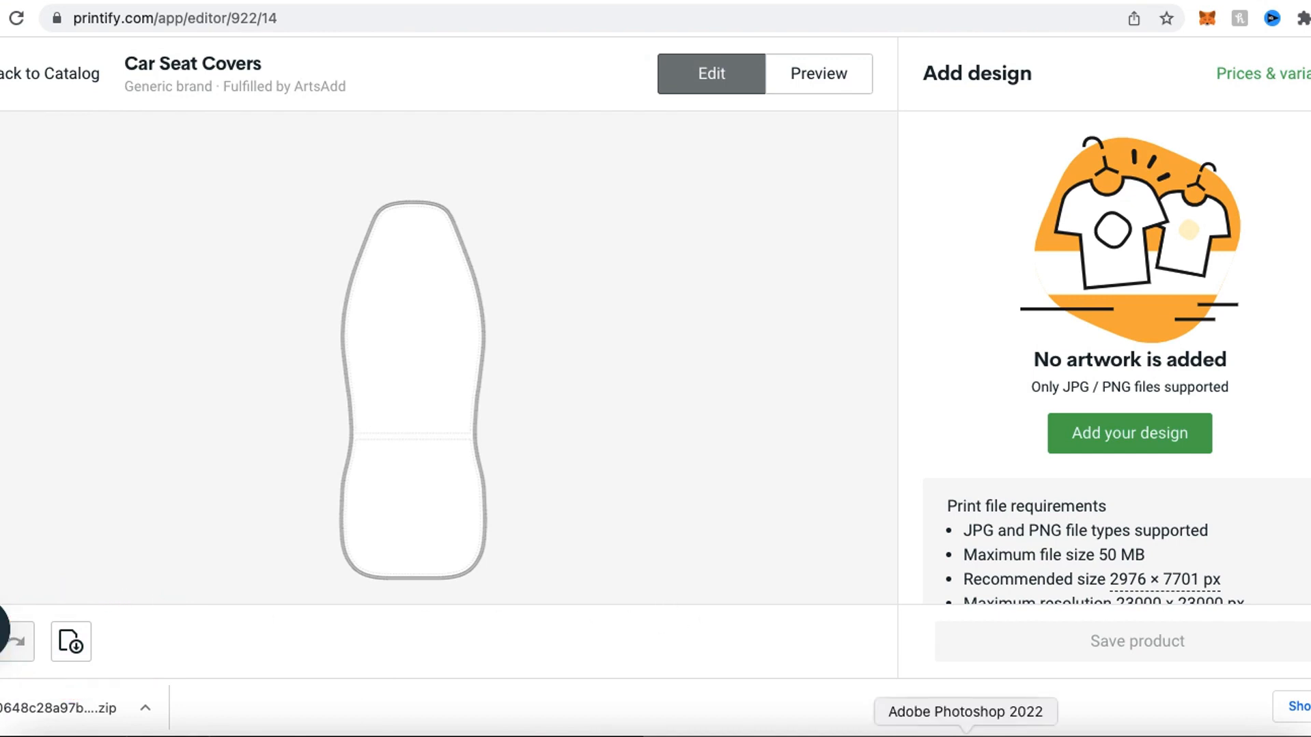
- Switch to Photoshop and examine the car seat cover template's size, bleed, print and safe area guidelines
click(965, 735)
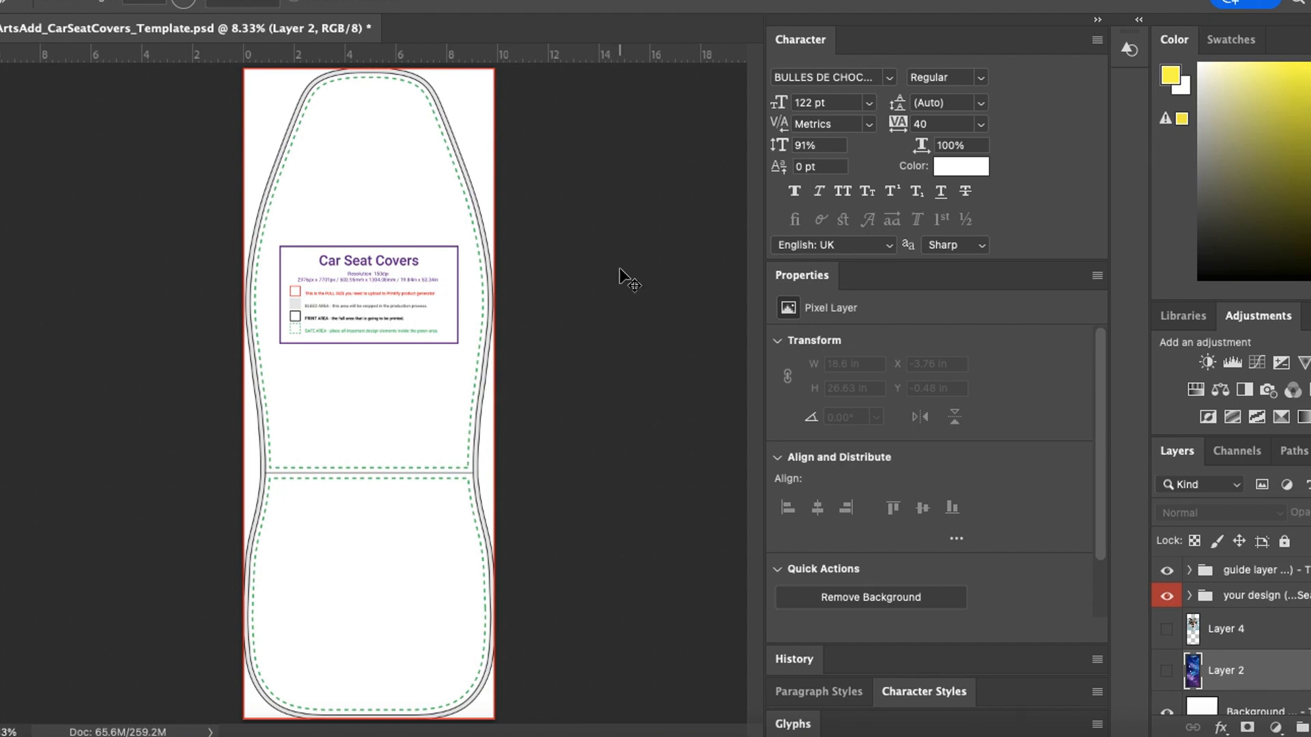
key(ctrl+plus)
key(ctrl+plus)
key(ctrl+plus)
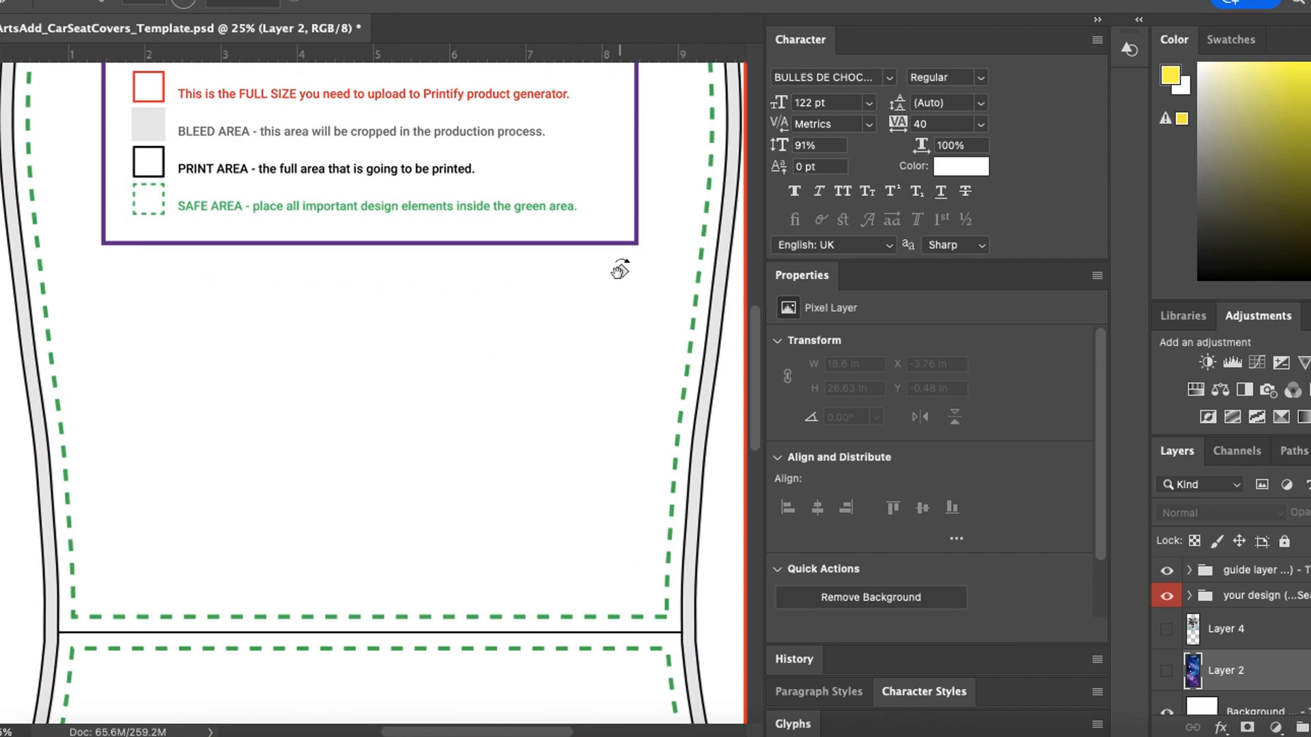
scroll(619, 270, up, 4)
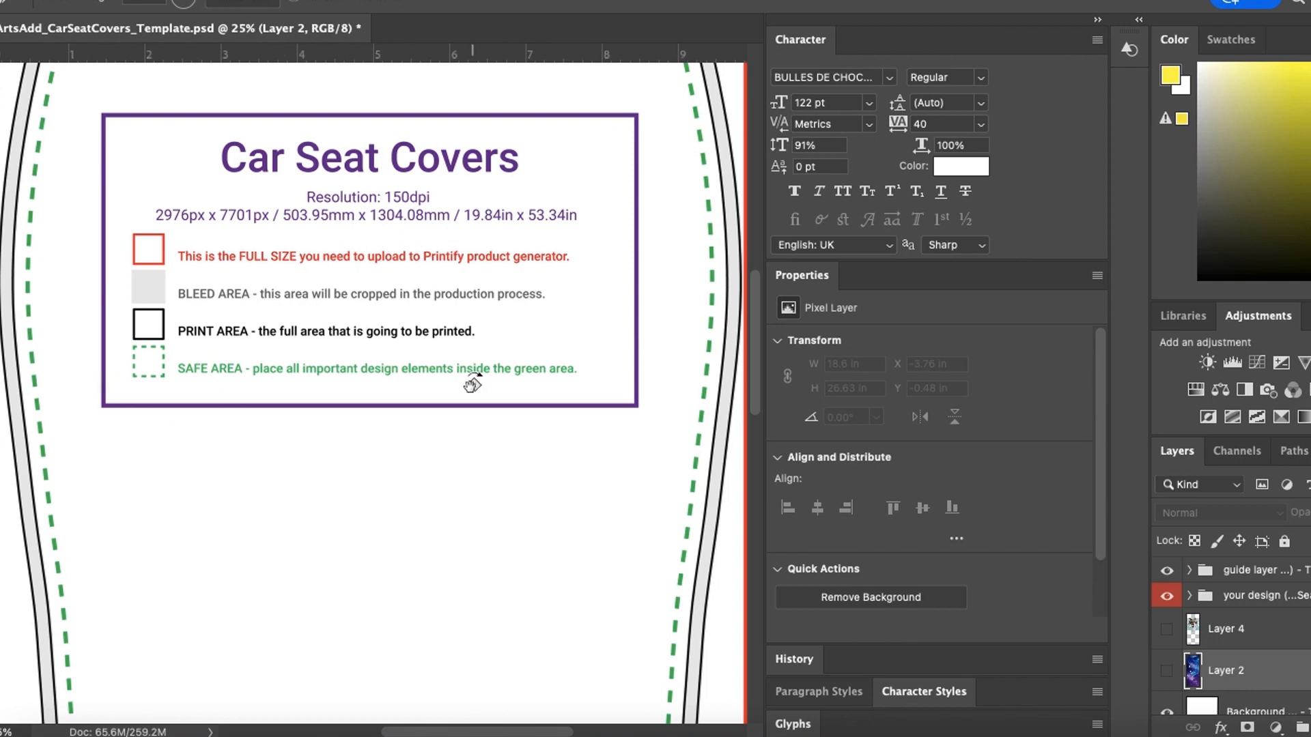
key(super+minus)
key(super+minus)
key(super+minus)
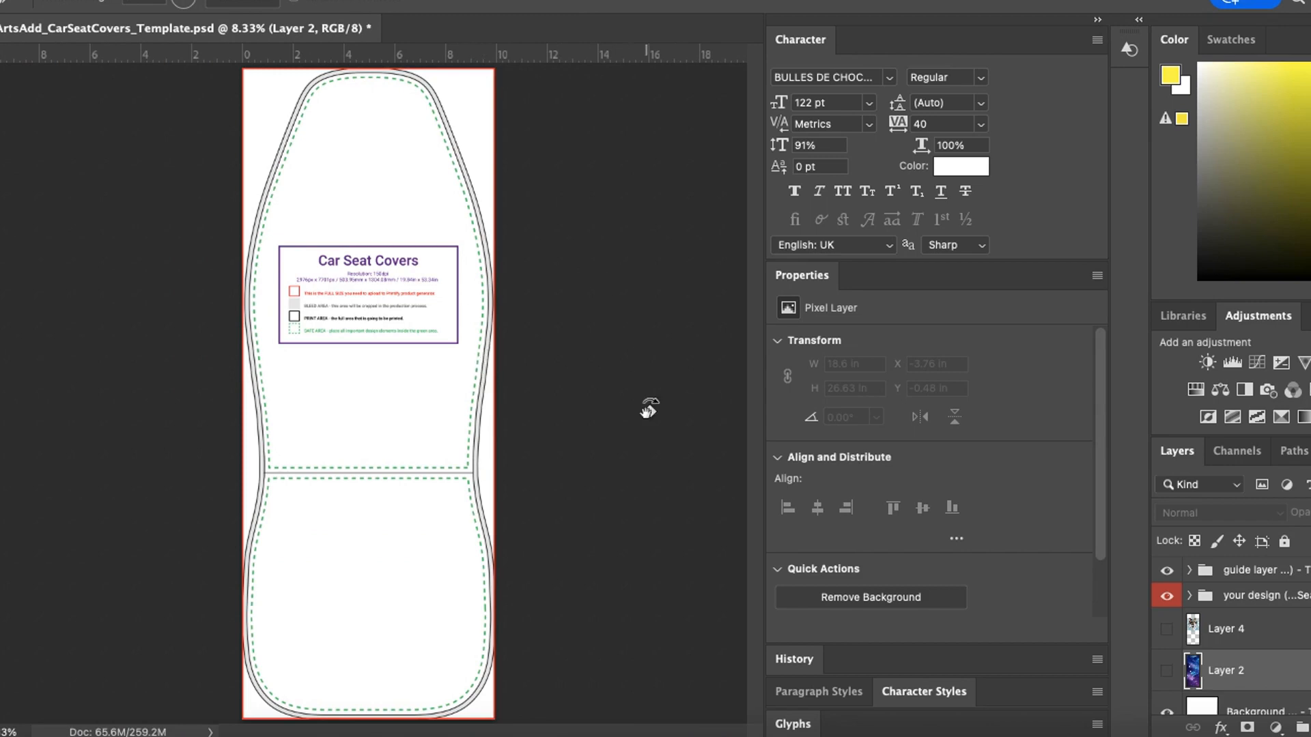
- Switch back to Printify's Car Seat Covers editor and review the print file requirements for the artwork
click(655, 734)
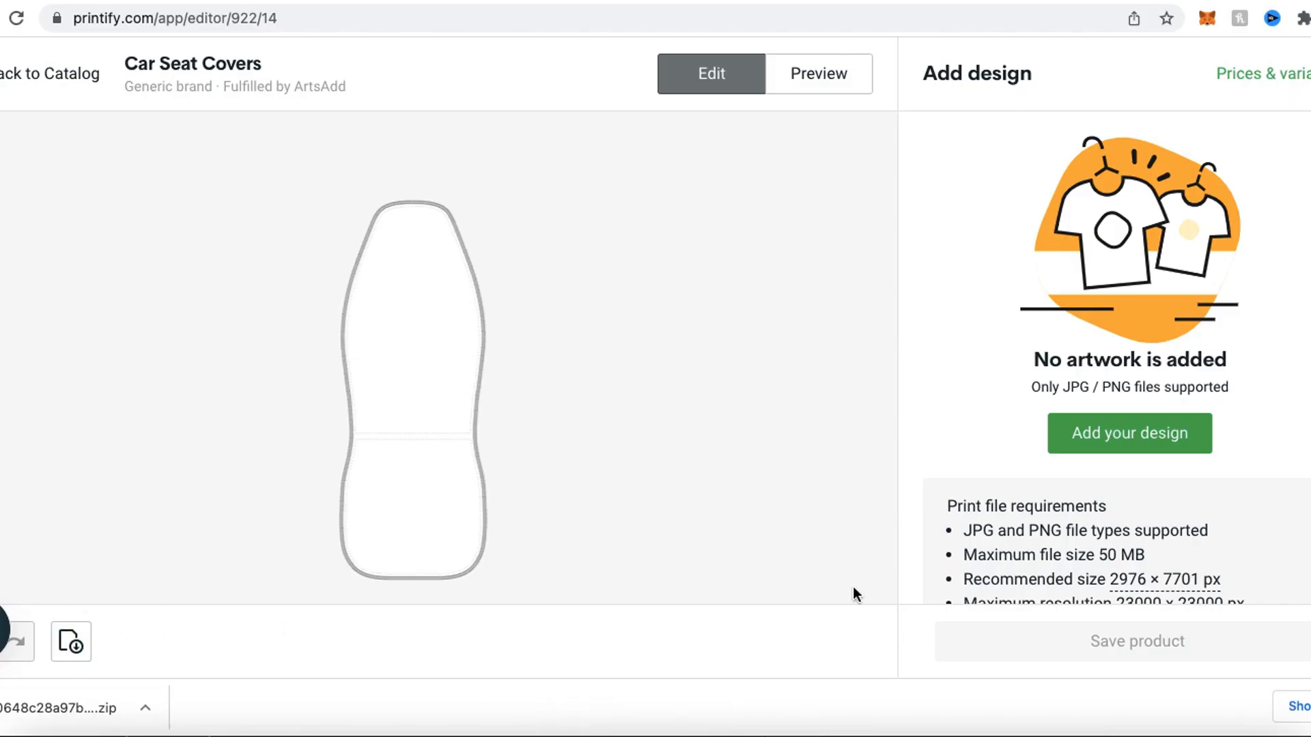
scroll(1021, 418, down, 3)
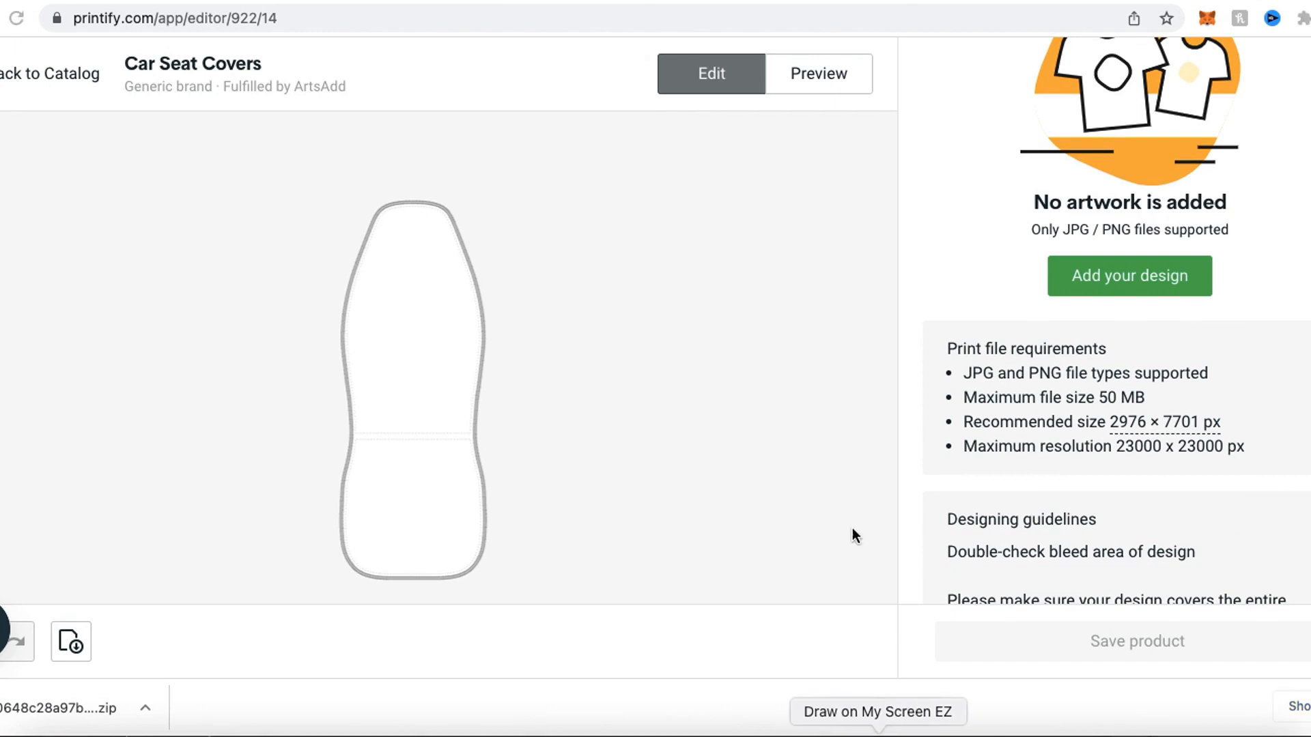
mouse_move(1004, 303)
mouse_down()
mouse_move(865, 406)
mouse_move(1147, 507)
mouse_move(1196, 319)
mouse_move(957, 318)
mouse_up()
key(Escape)
scroll(975, 330, up, 3)
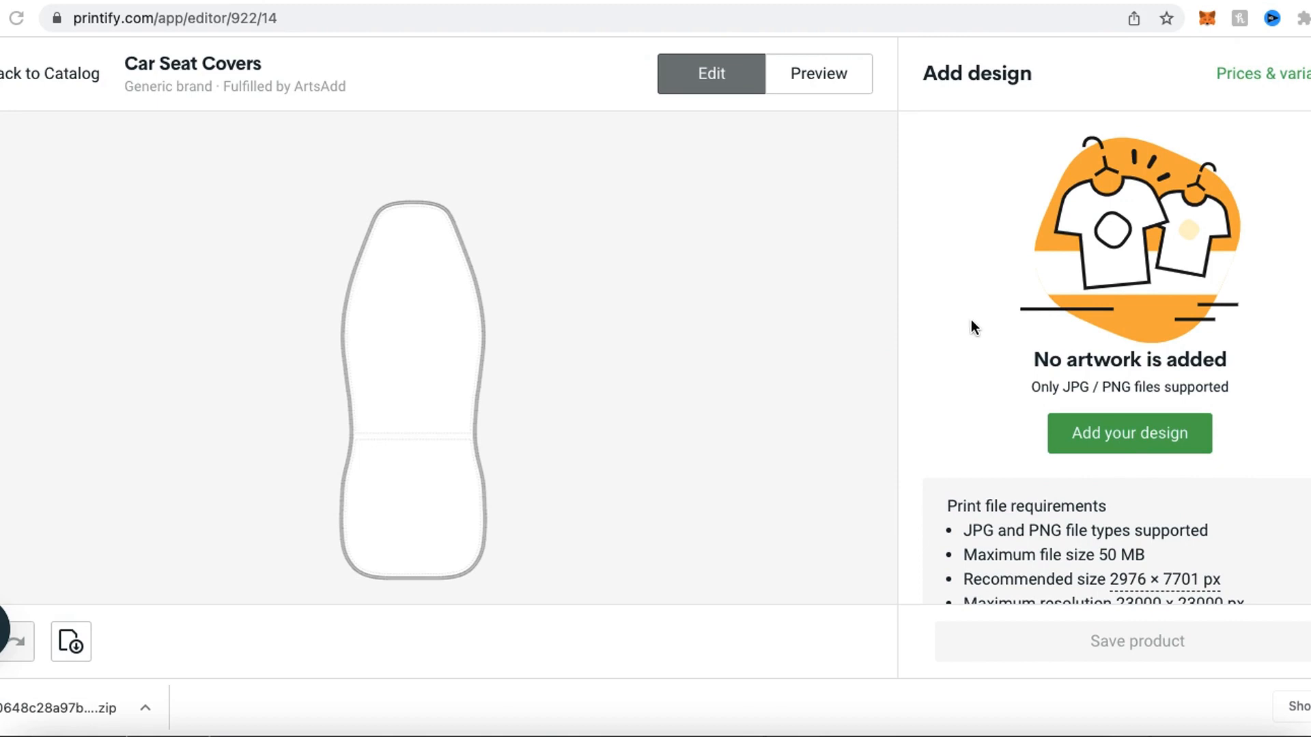
mouse_move(1087, 374)
mouse_down()
mouse_move(979, 480)
mouse_move(1129, 347)
mouse_move(980, 447)
mouse_up()
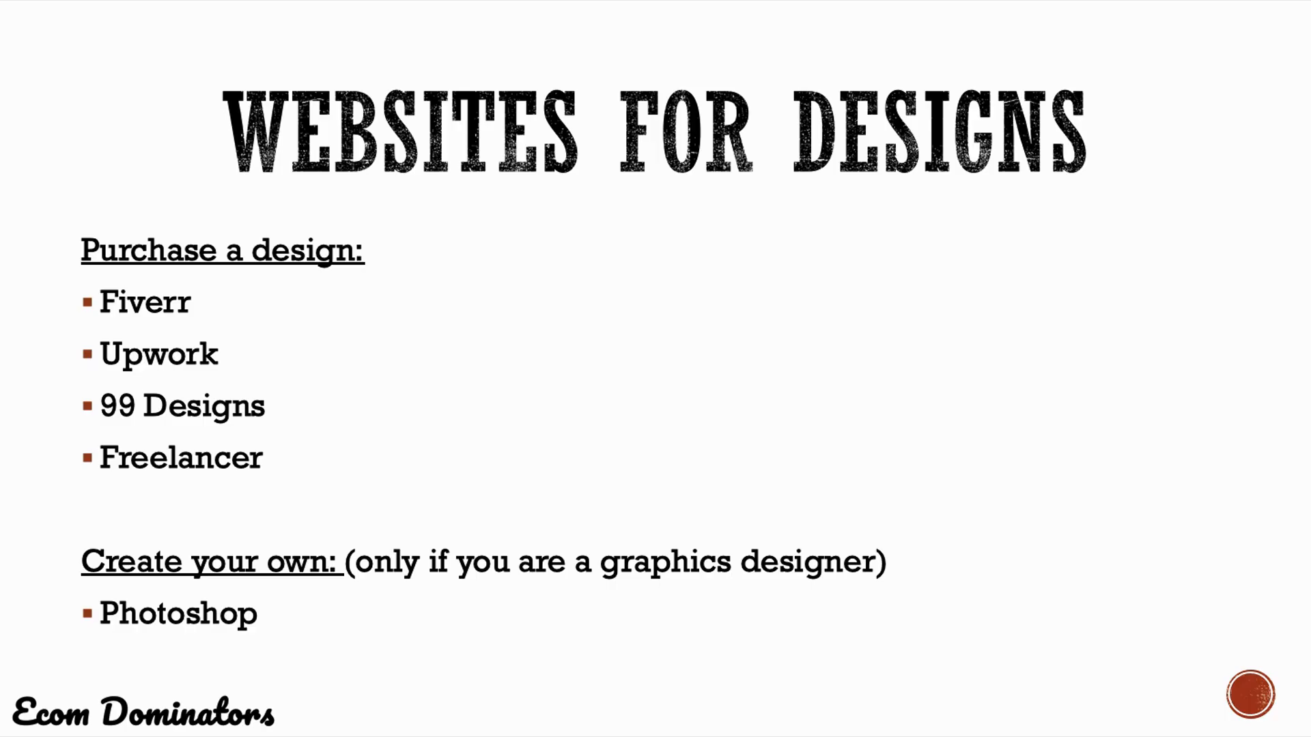
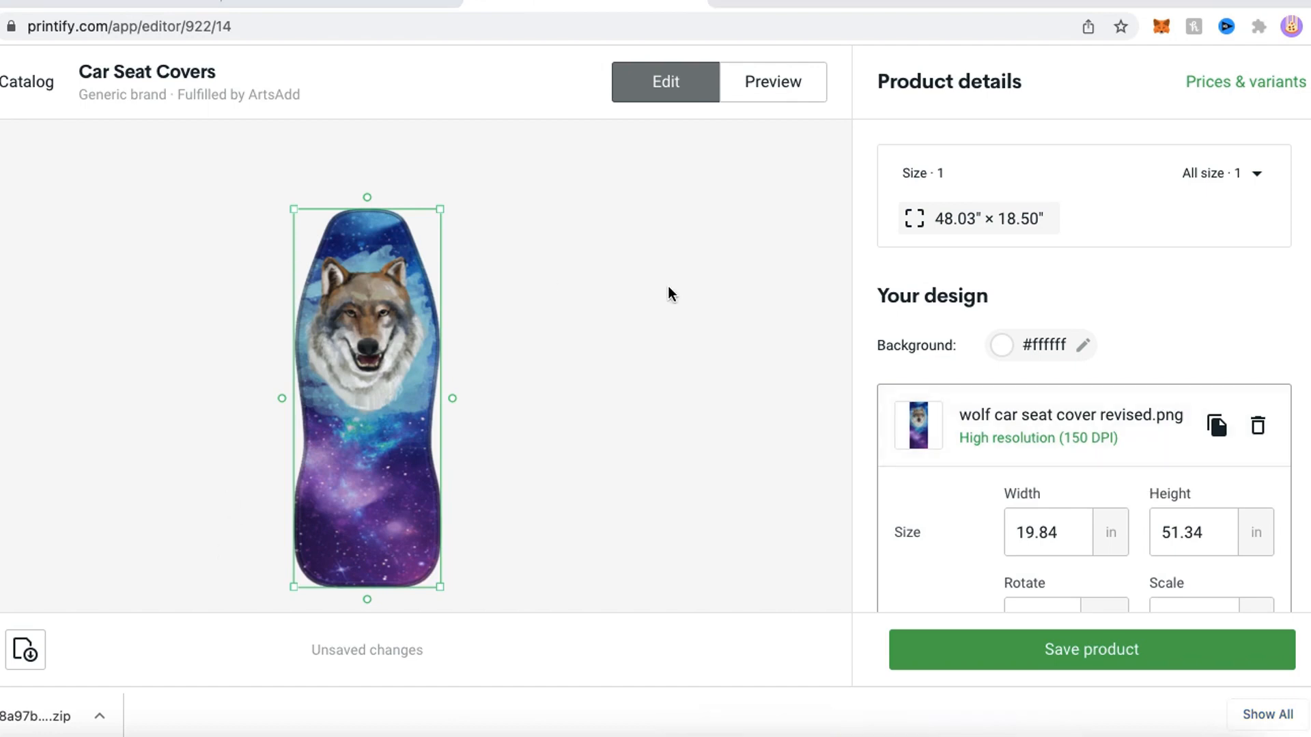
- Check the print resolution and size of the uploaded wolf car seat cover revised.png in the Car Seat Covers design
scroll(1033, 321, down, 5)
scroll(1034, 344, up, 3)
scroll(1033, 343, up, 1)
drag(938, 402, 1197, 407)
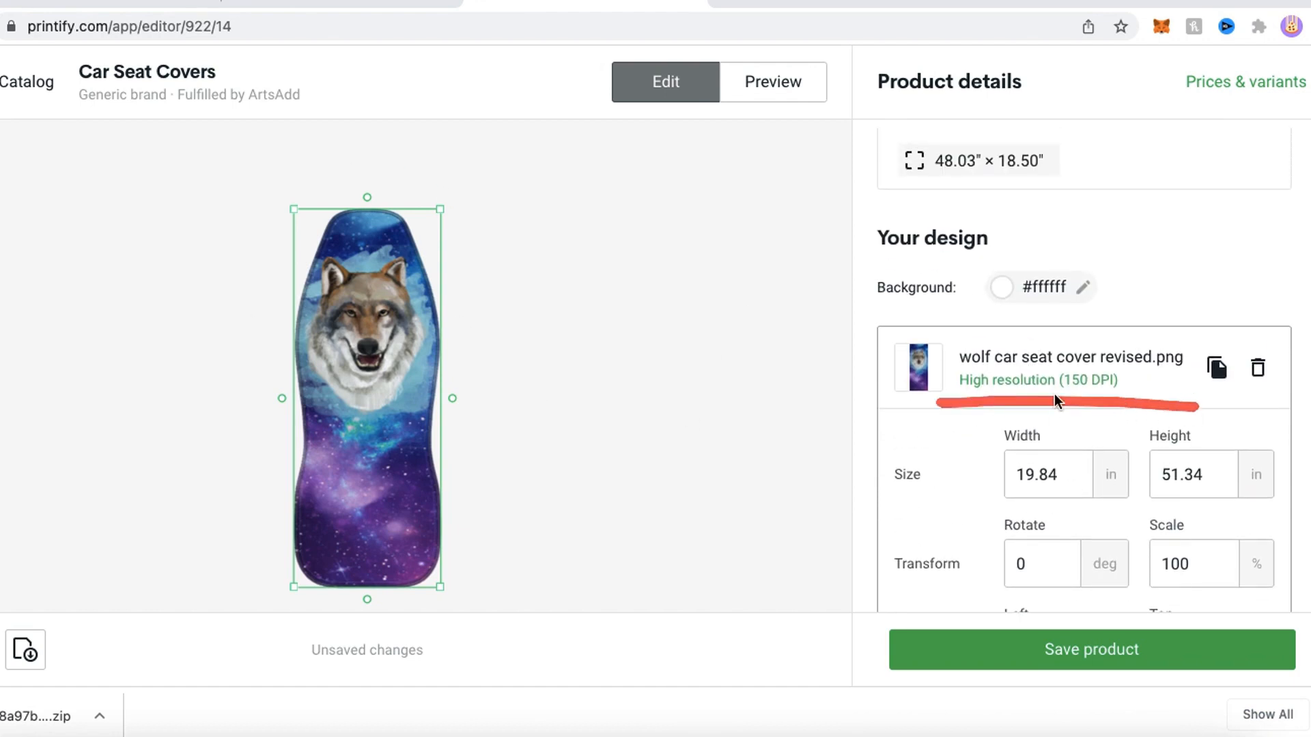
mouse_move(1153, 408)
mouse_down()
mouse_move(1021, 327)
mouse_move(921, 401)
mouse_move(1174, 359)
mouse_move(879, 372)
mouse_up()
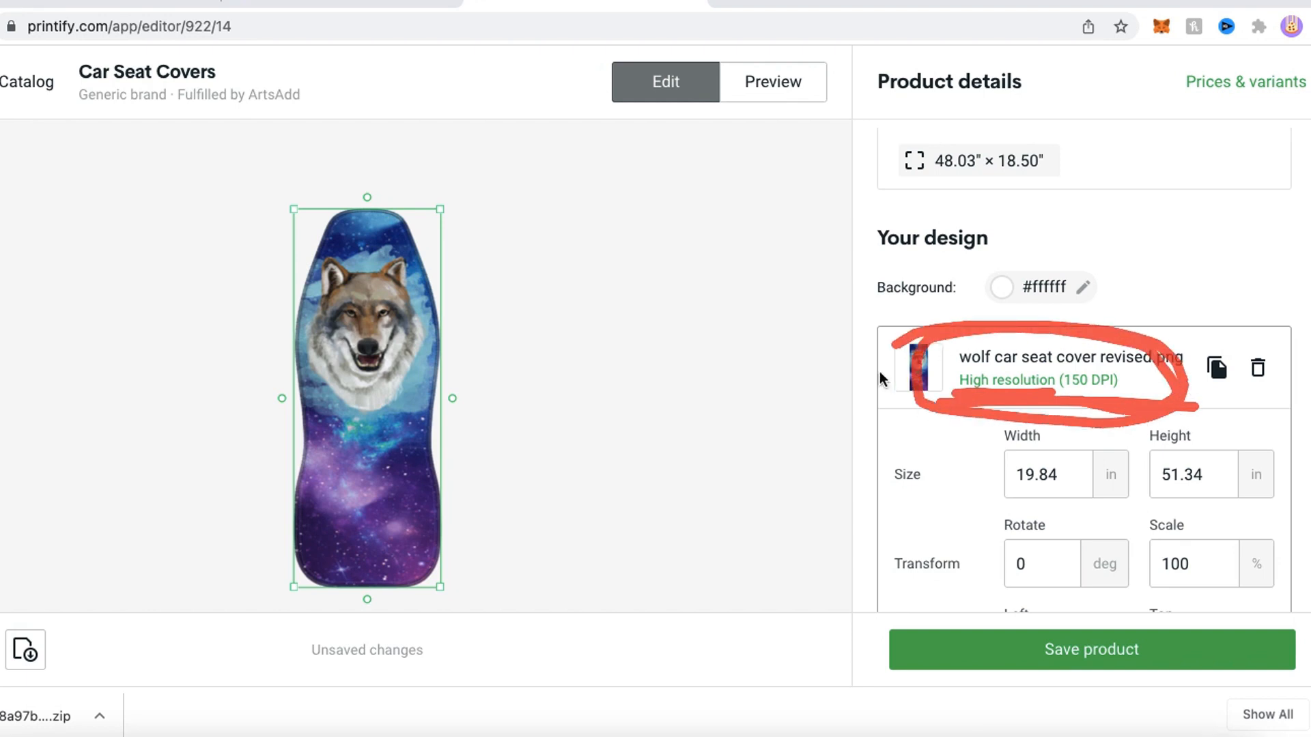
key(Escape)
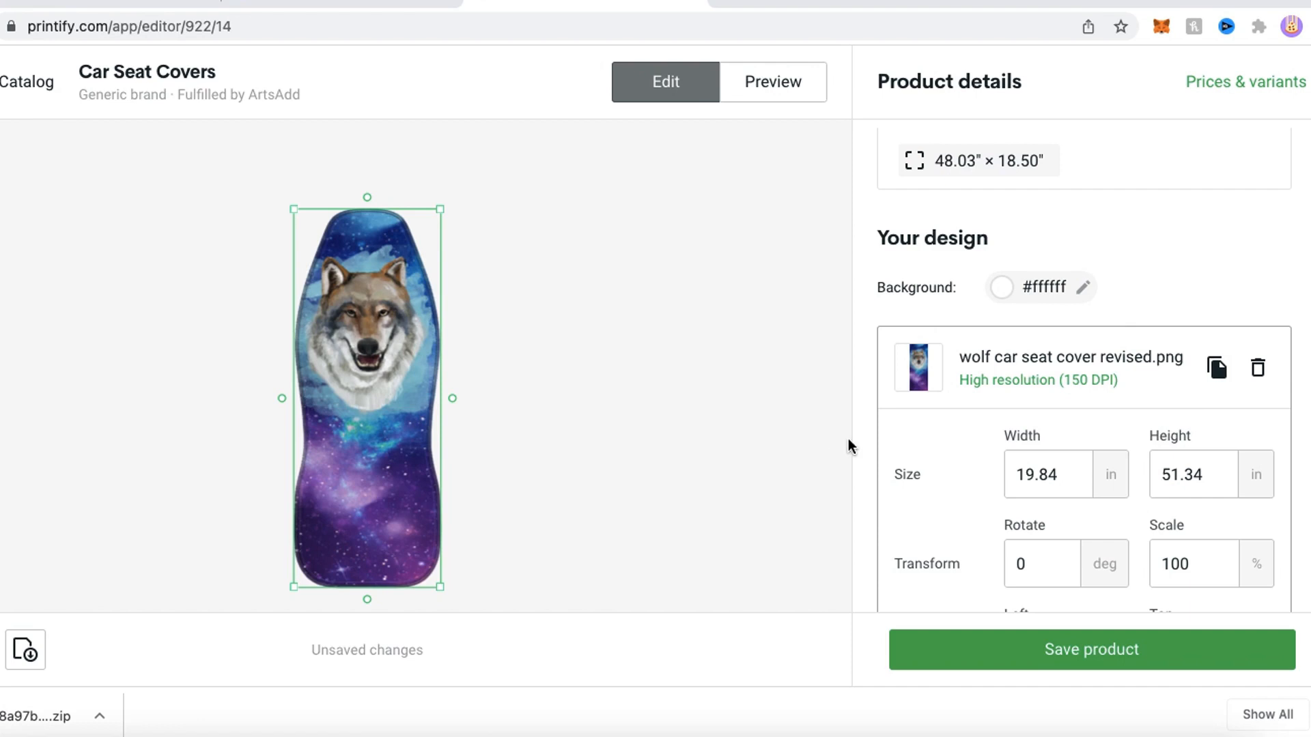
- Save the Car Seat Covers product and publish it to the Wolf Accessories store
mouse_move(1079, 585)
mouse_down()
mouse_move(1140, 720)
mouse_move(1052, 562)
mouse_move(1185, 674)
mouse_up()
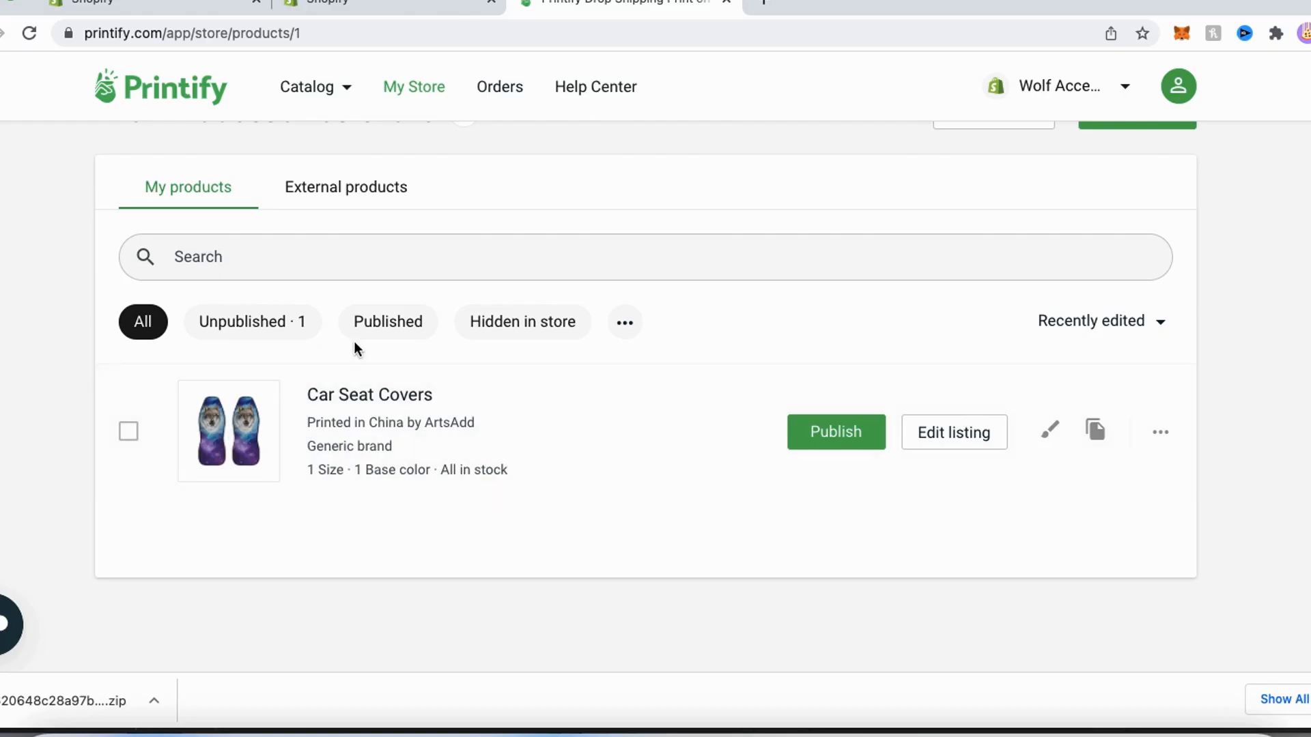
mouse_move(811, 371)
mouse_down()
mouse_move(735, 392)
mouse_move(899, 387)
mouse_move(745, 363)
mouse_up()
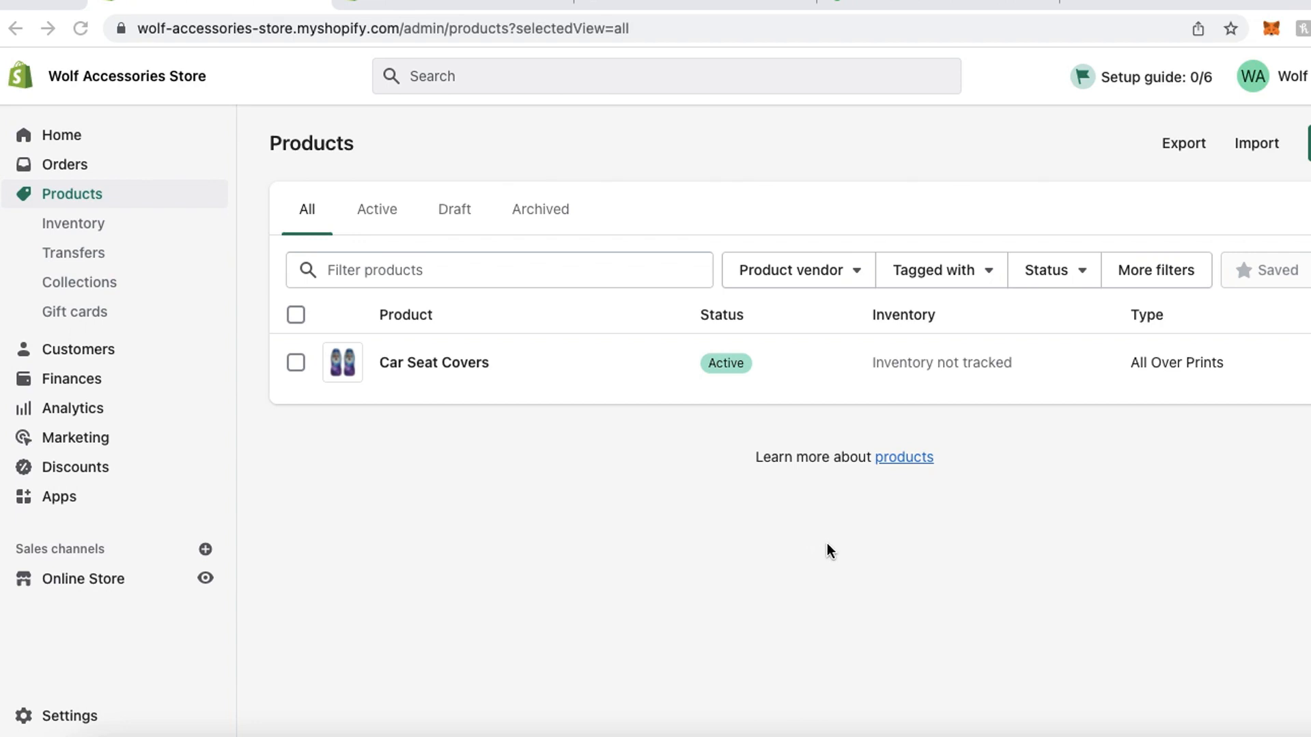
- Switch to the Shopify admin, find Car Seat Covers among the store's products and open its product page
mouse_move(8, 214)
mouse_down()
mouse_move(108, 148)
mouse_move(137, 219)
mouse_up()
mouse_move(366, 322)
mouse_down()
mouse_move(600, 383)
mouse_move(276, 334)
mouse_up()
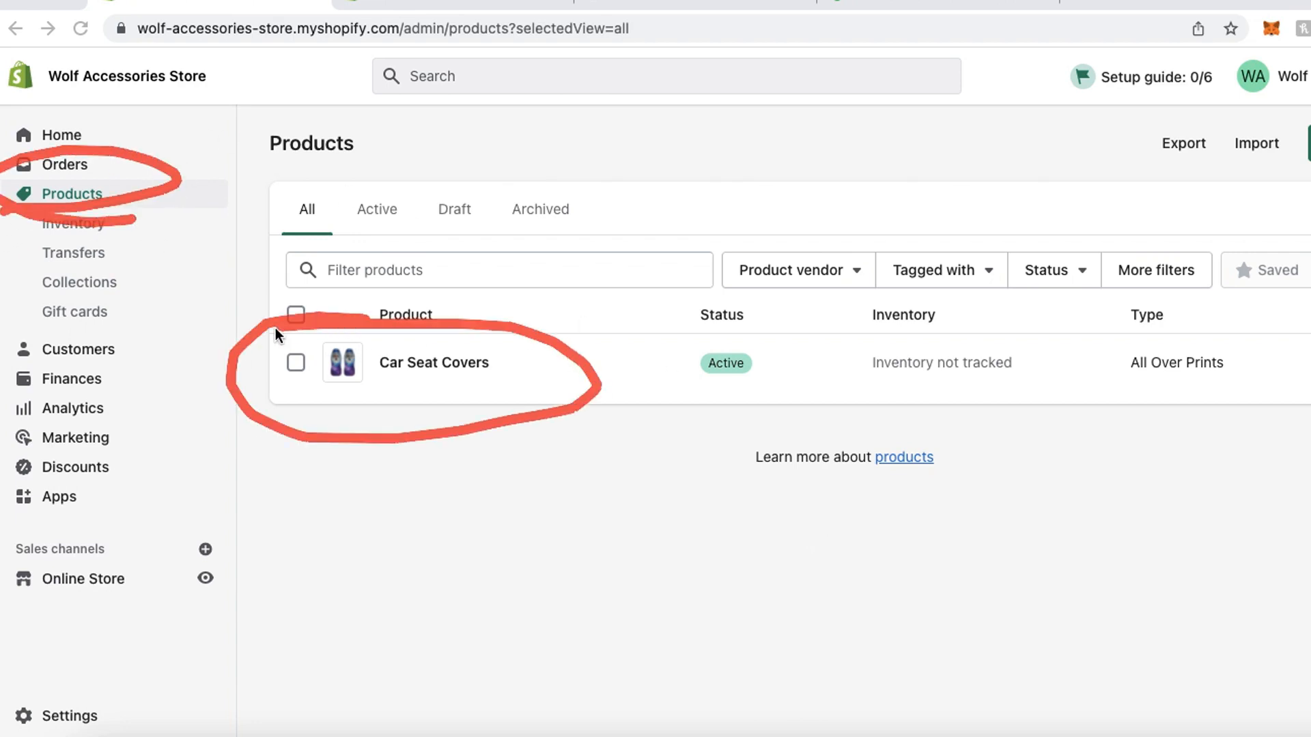
key(Escape)
click(456, 2)
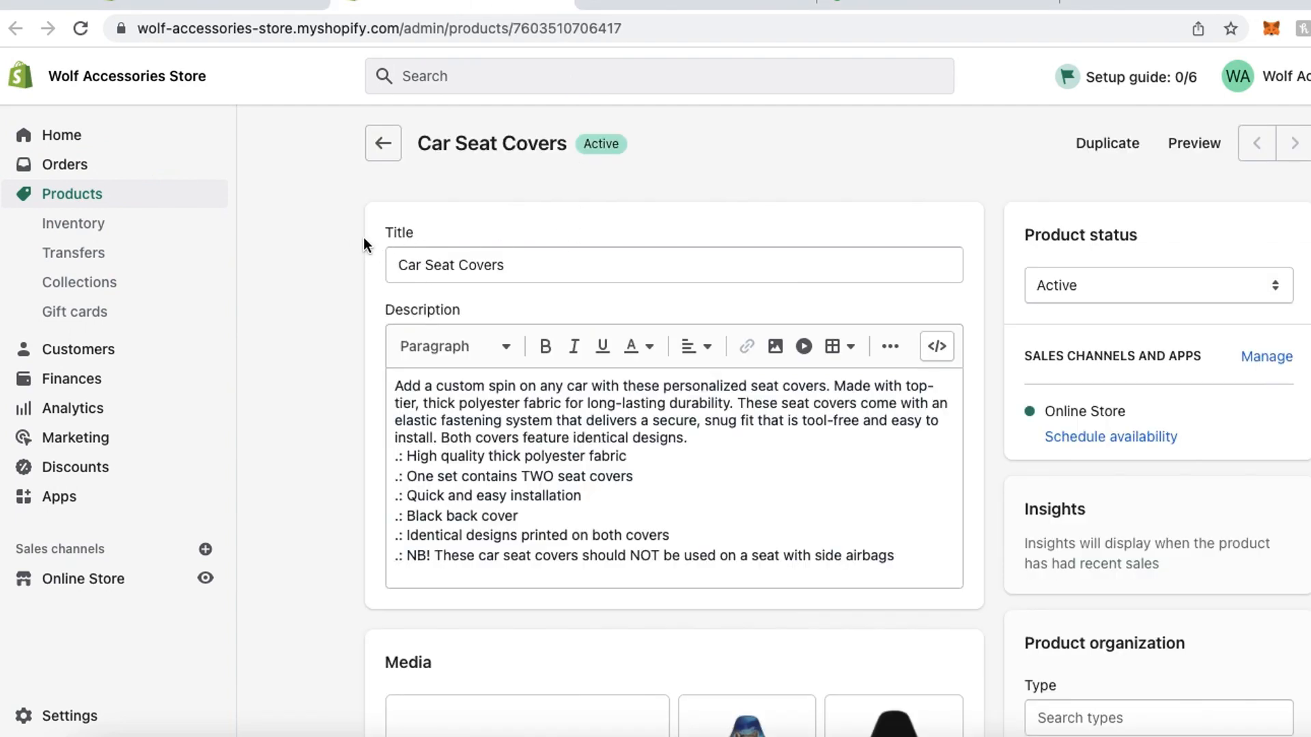
- Review the Car Seat Covers product's title, description, mockup images, options and variant price
drag(363, 238, 359, 248)
drag(346, 298, 375, 286)
key(Escape)
scroll(518, 383, down, 8)
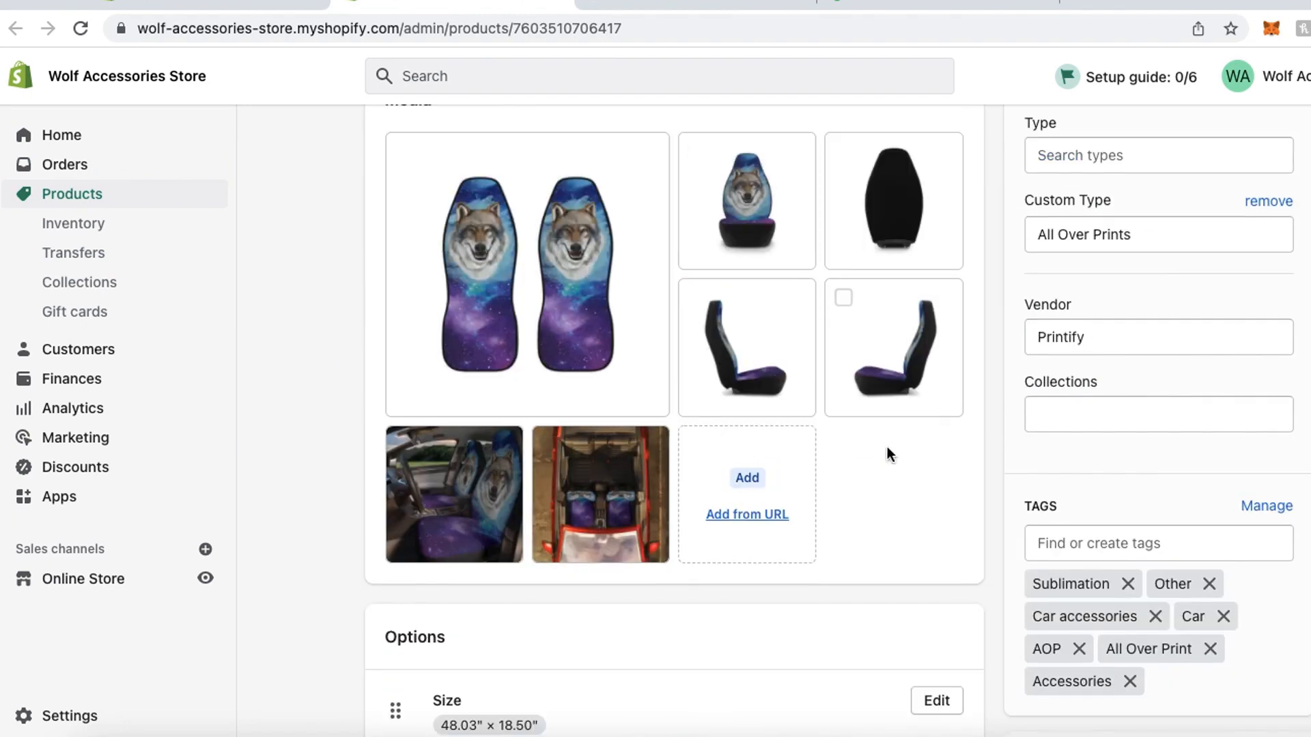
scroll(722, 338, down, 10)
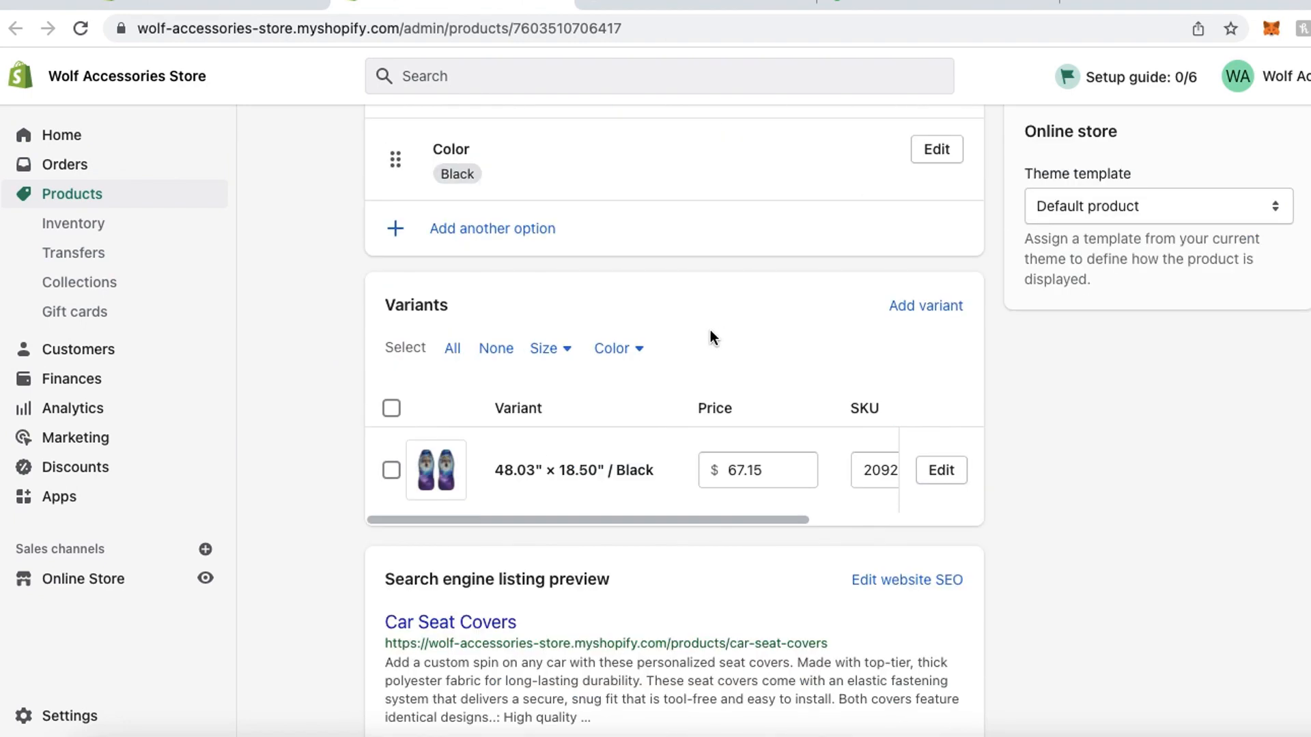
mouse_move(682, 499)
mouse_down()
mouse_move(727, 526)
mouse_move(614, 538)
mouse_move(680, 539)
mouse_up()
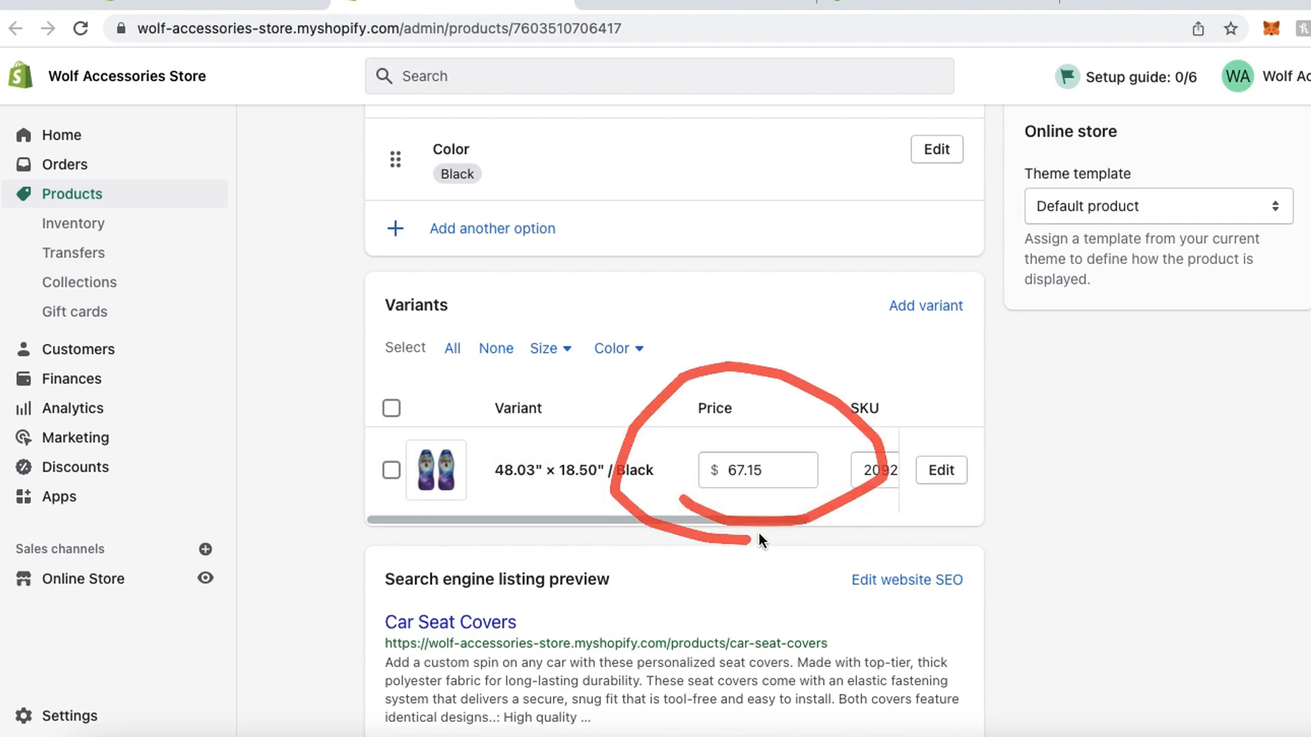
key(Escape)
scroll(759, 530, up, 10)
scroll(758, 527, up, 5)
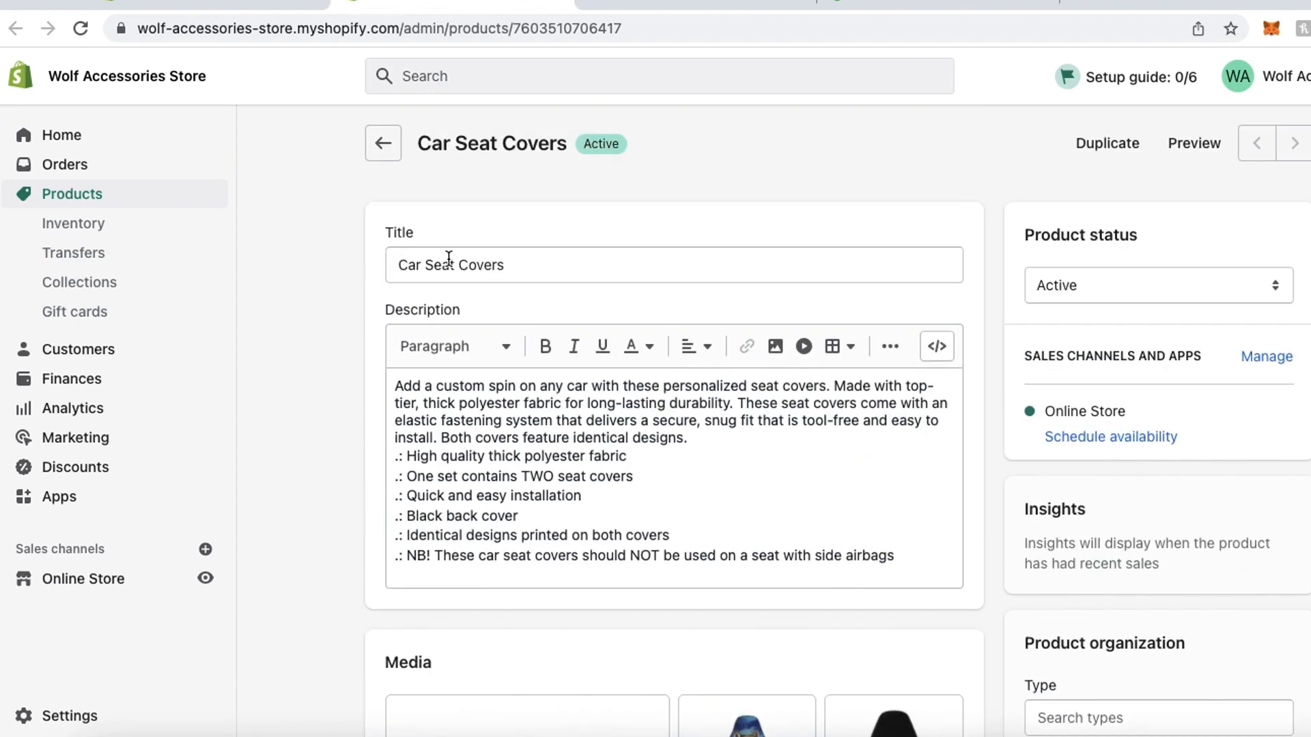
- Change the product title to "Wolf Galaxy Car Seat Covers"
click(400, 265)
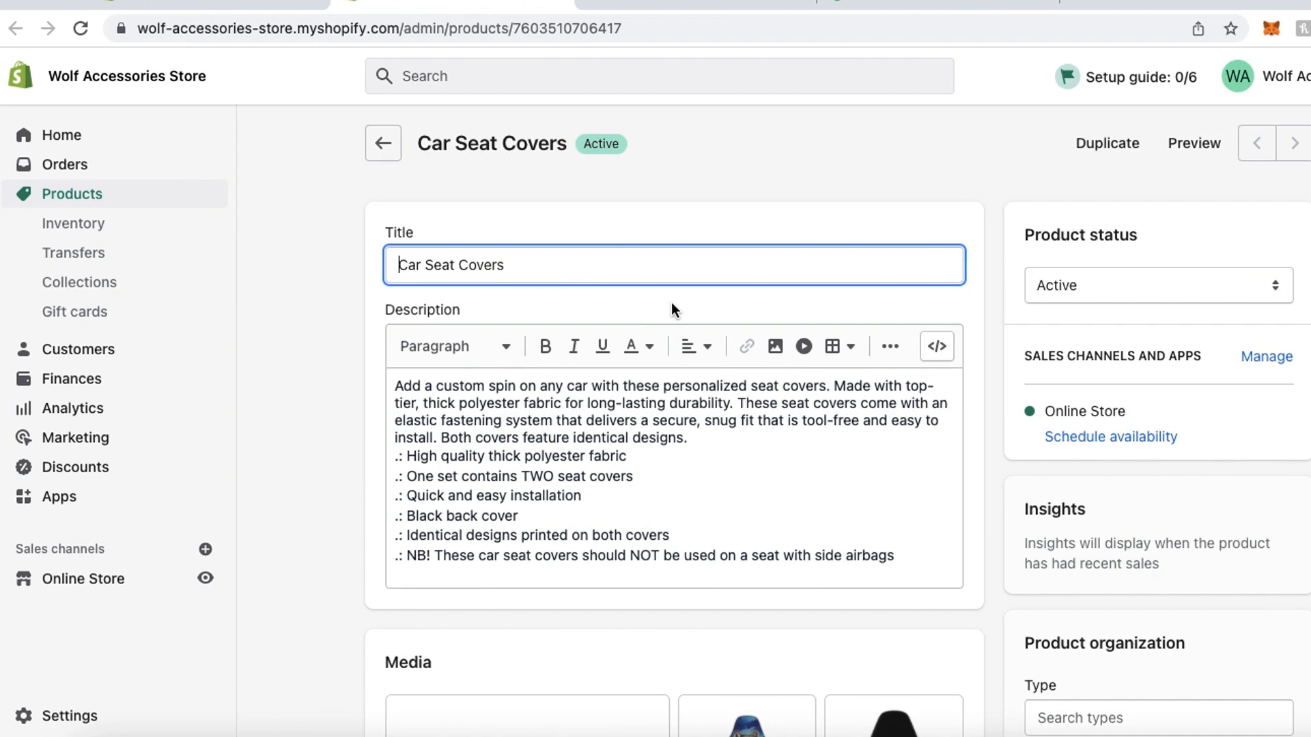
text(Wolf Gala)
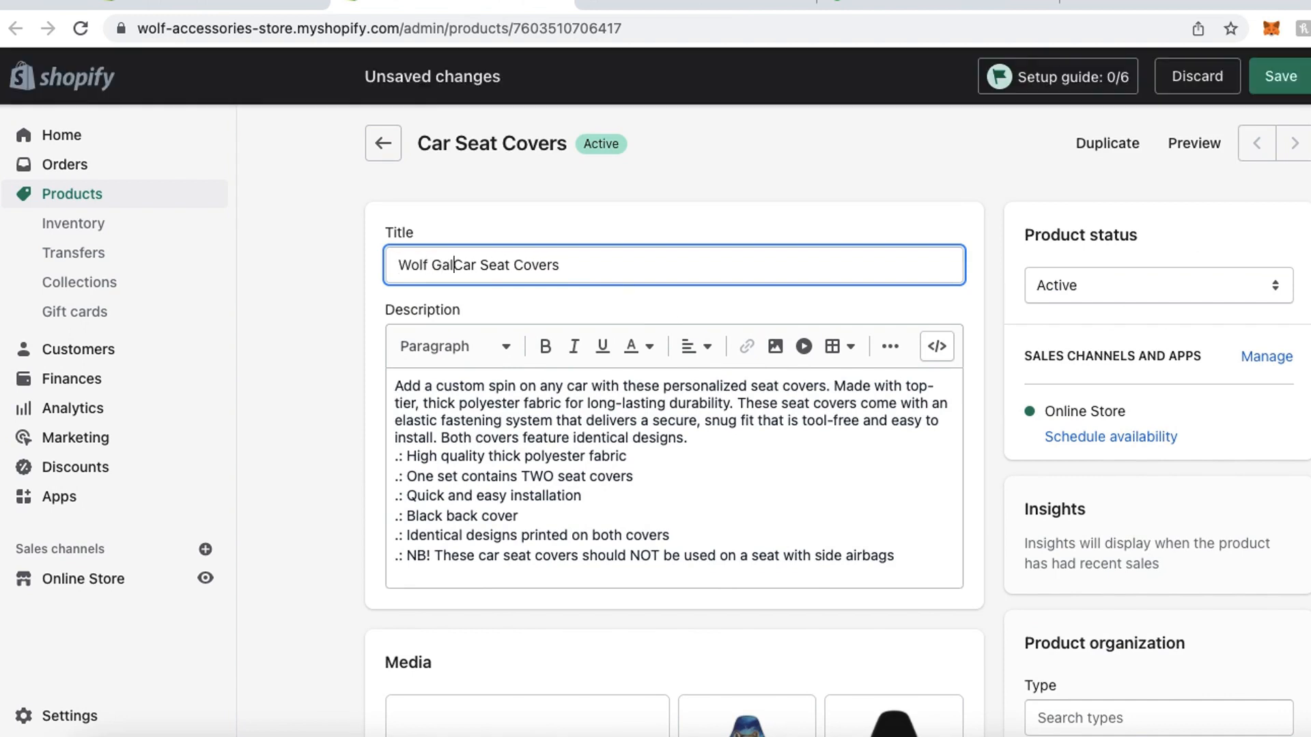
text(xy)
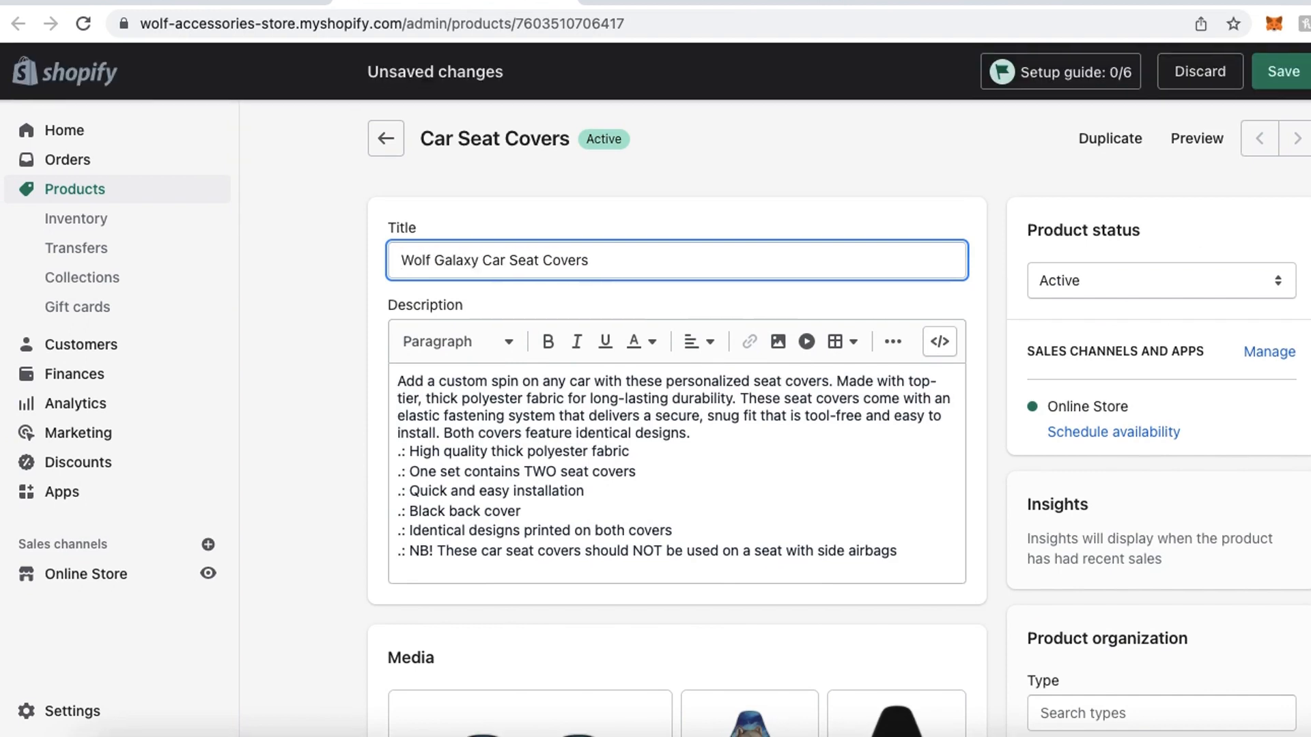
click(312, 391)
- Set the price of the 48.03" × 18.50" / Black variant to $64.99 and save the product
scroll(318, 390, down, 15)
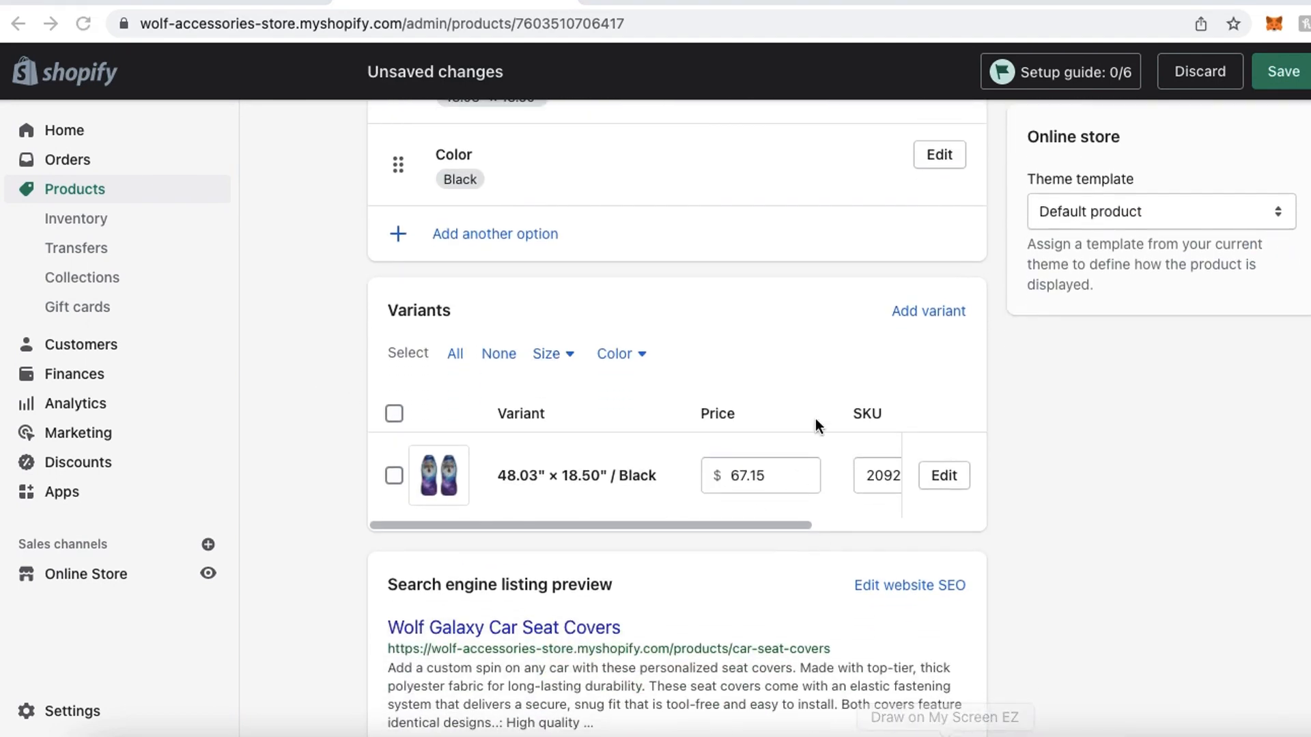
mouse_move(718, 394)
mouse_down()
mouse_move(649, 463)
mouse_move(695, 380)
mouse_up()
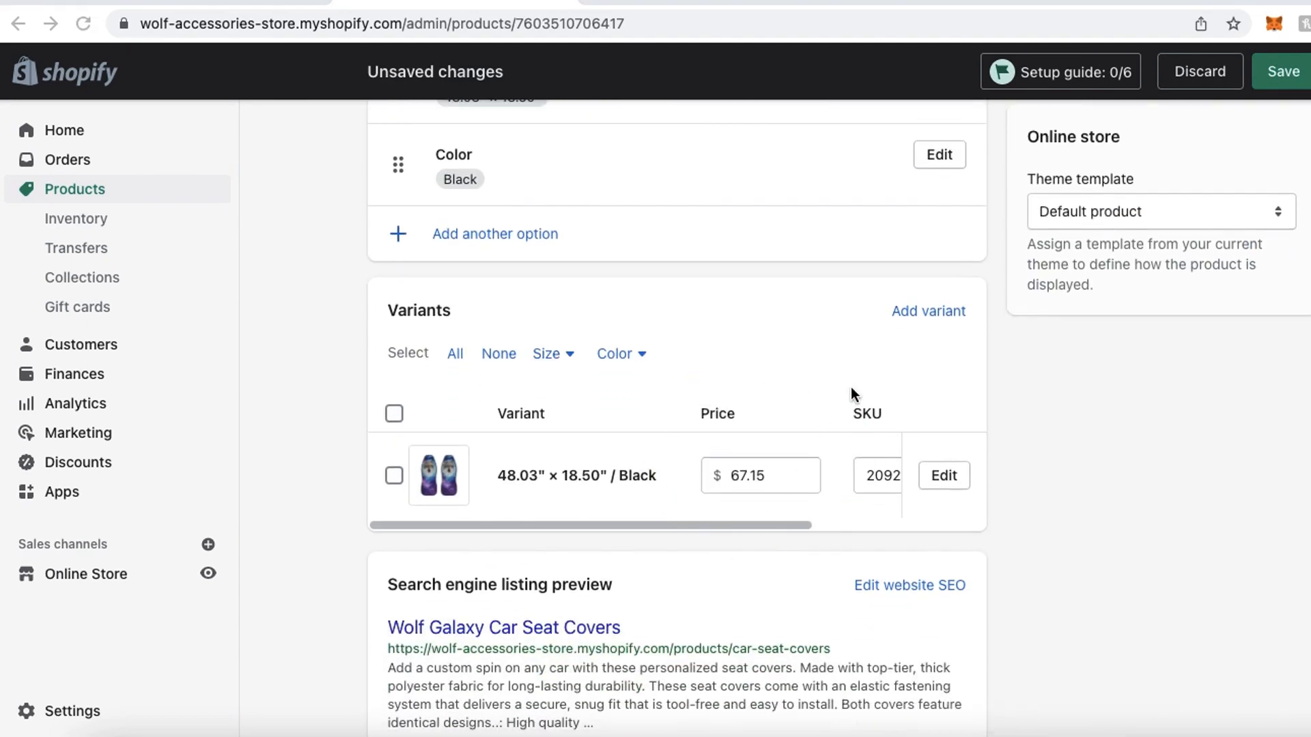
scroll(1001, 412, down, 2)
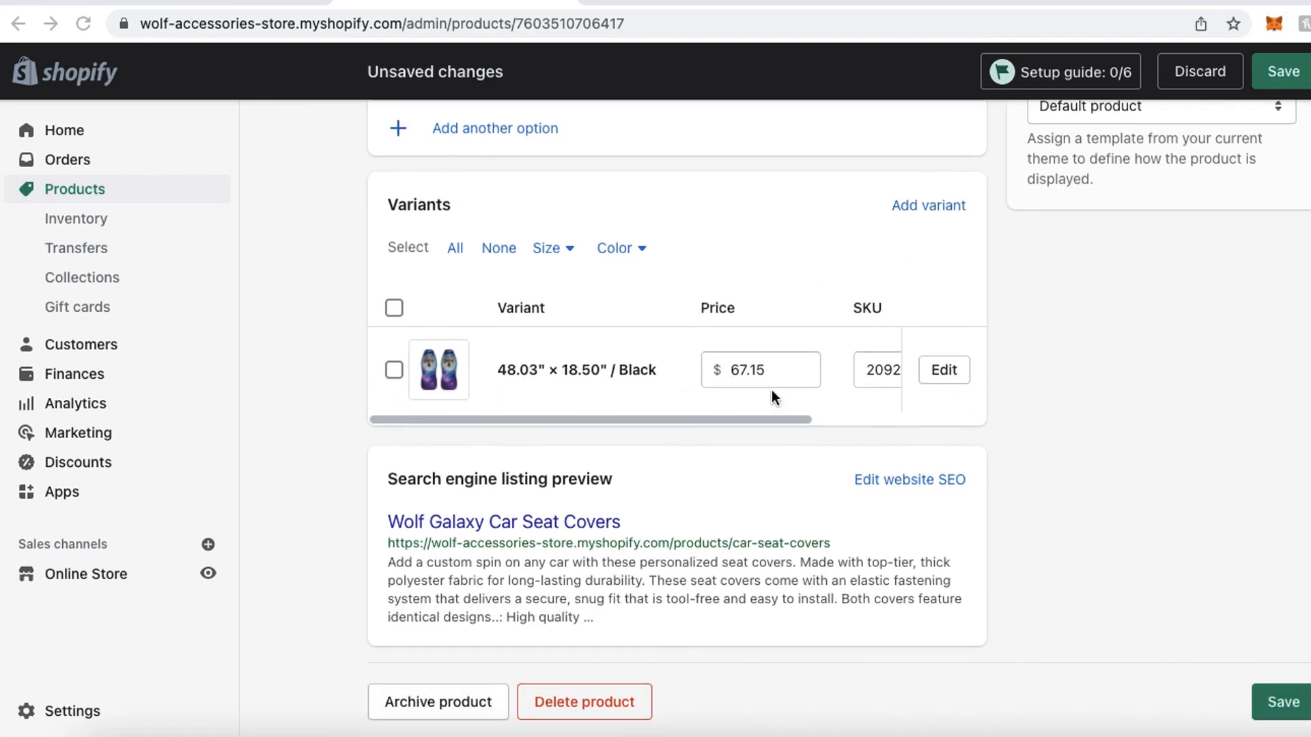
double_click(748, 369)
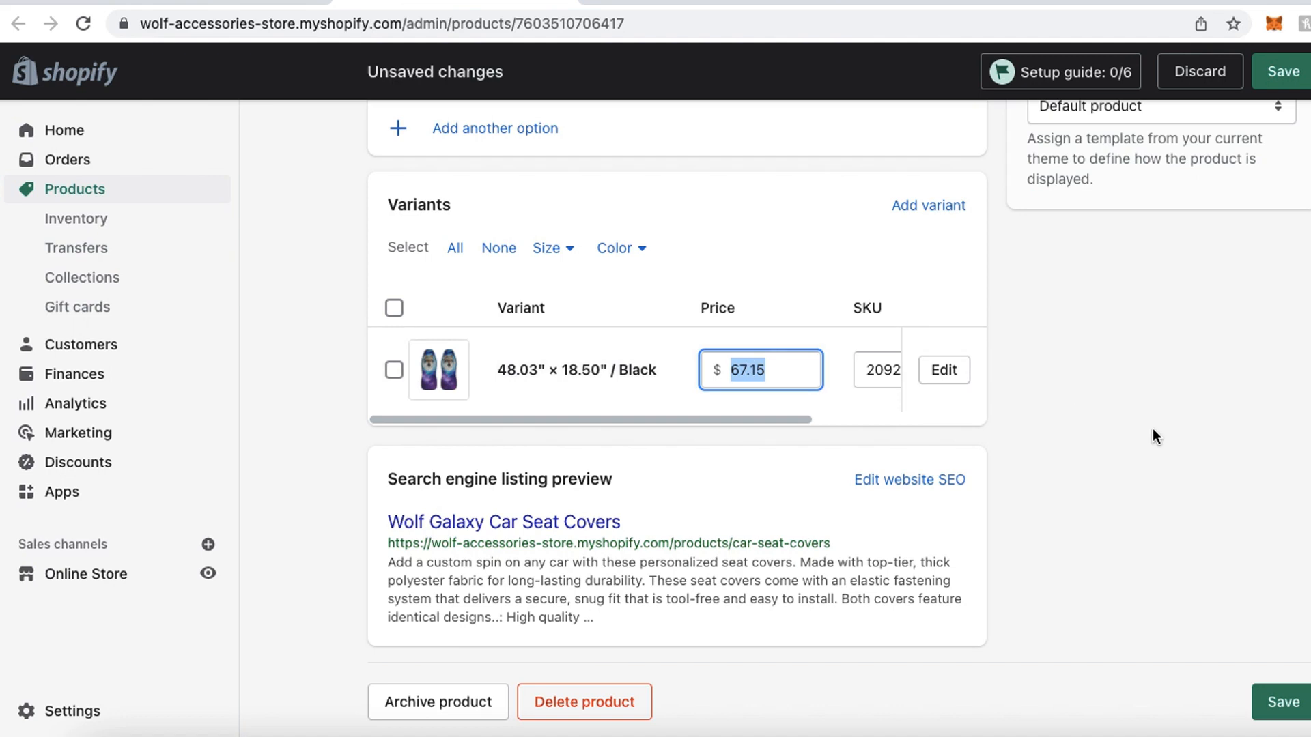
text(64.99)
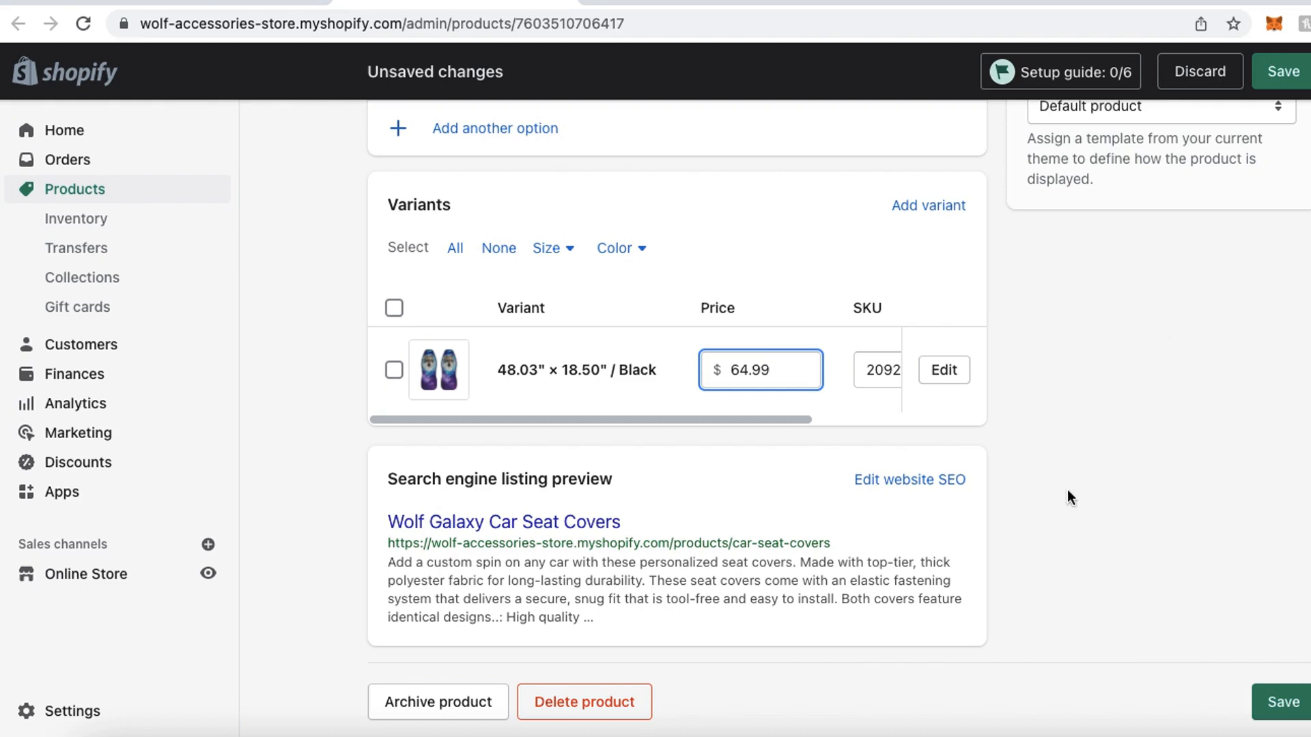
click(1280, 703)
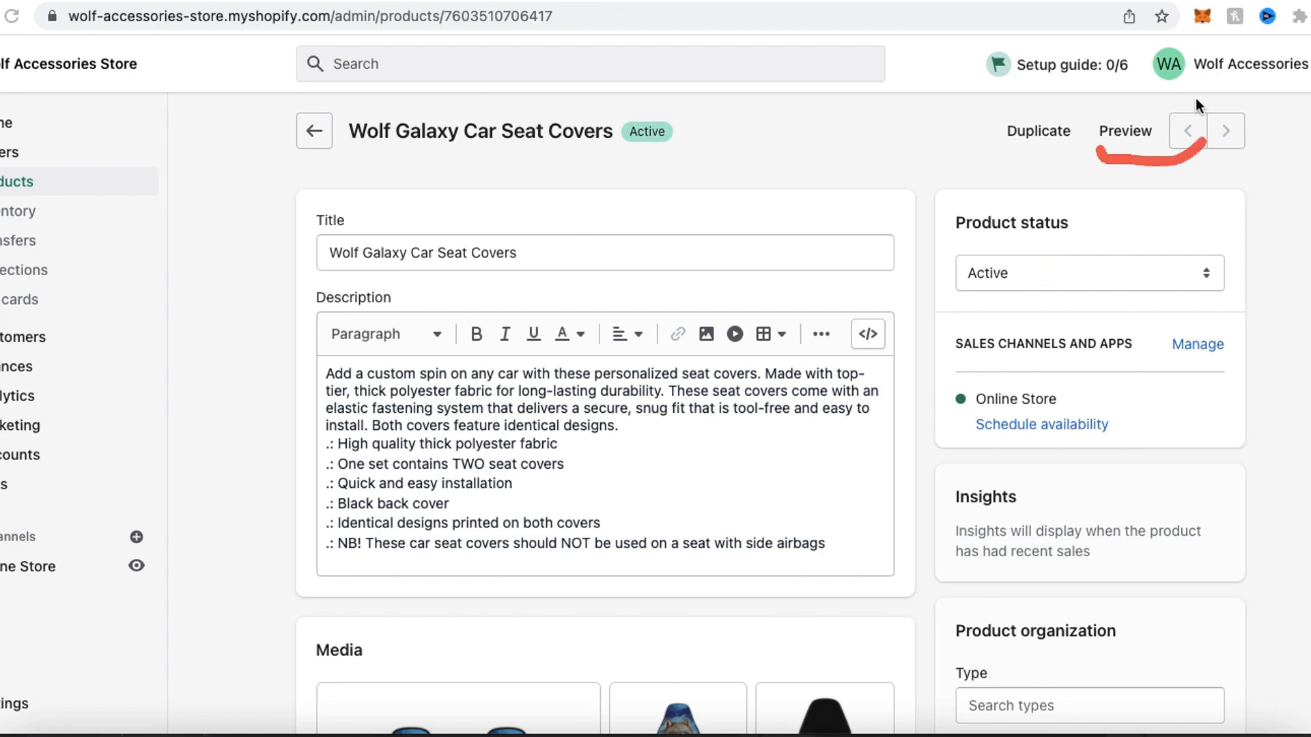
- Preview the Wolf Galaxy Car Seat Covers in the online store and check the title, price and purchase options
click(1126, 135)
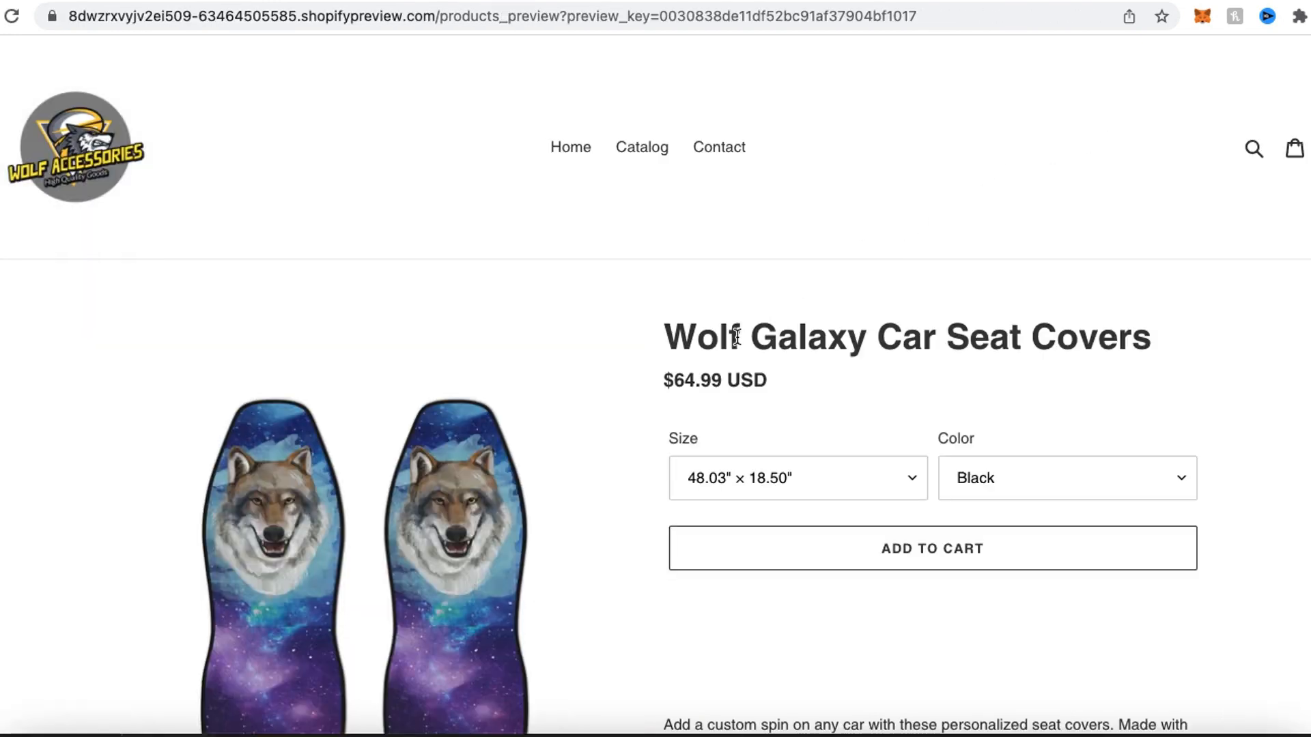
scroll(738, 337, down, 1)
scroll(737, 337, down, 5)
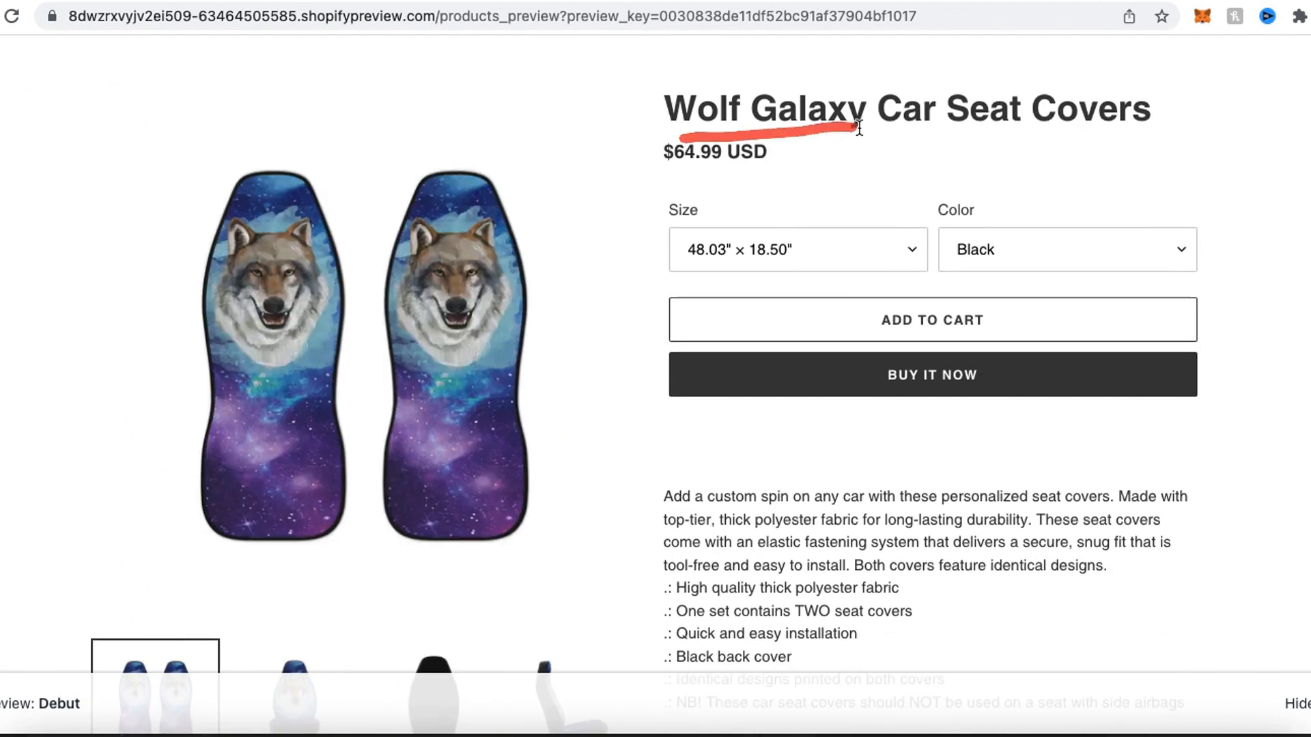
drag(662, 187, 770, 180)
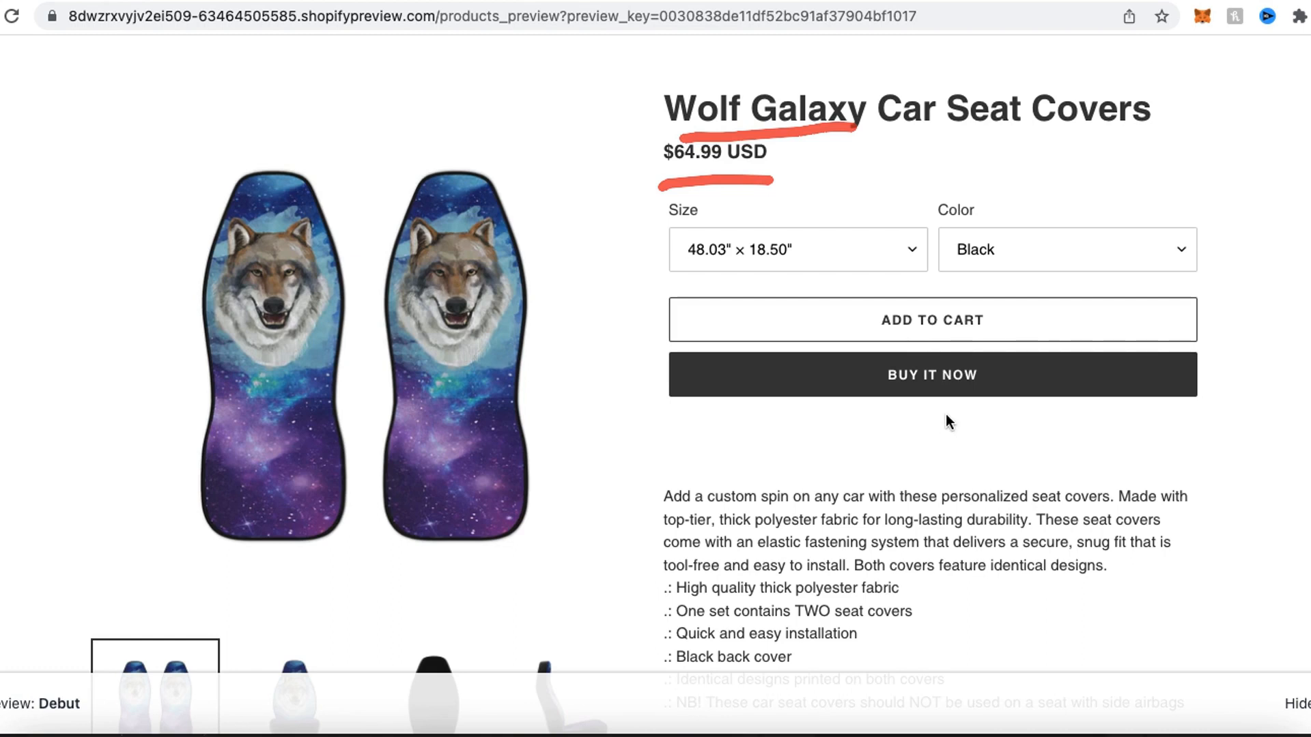
drag(842, 272, 901, 270)
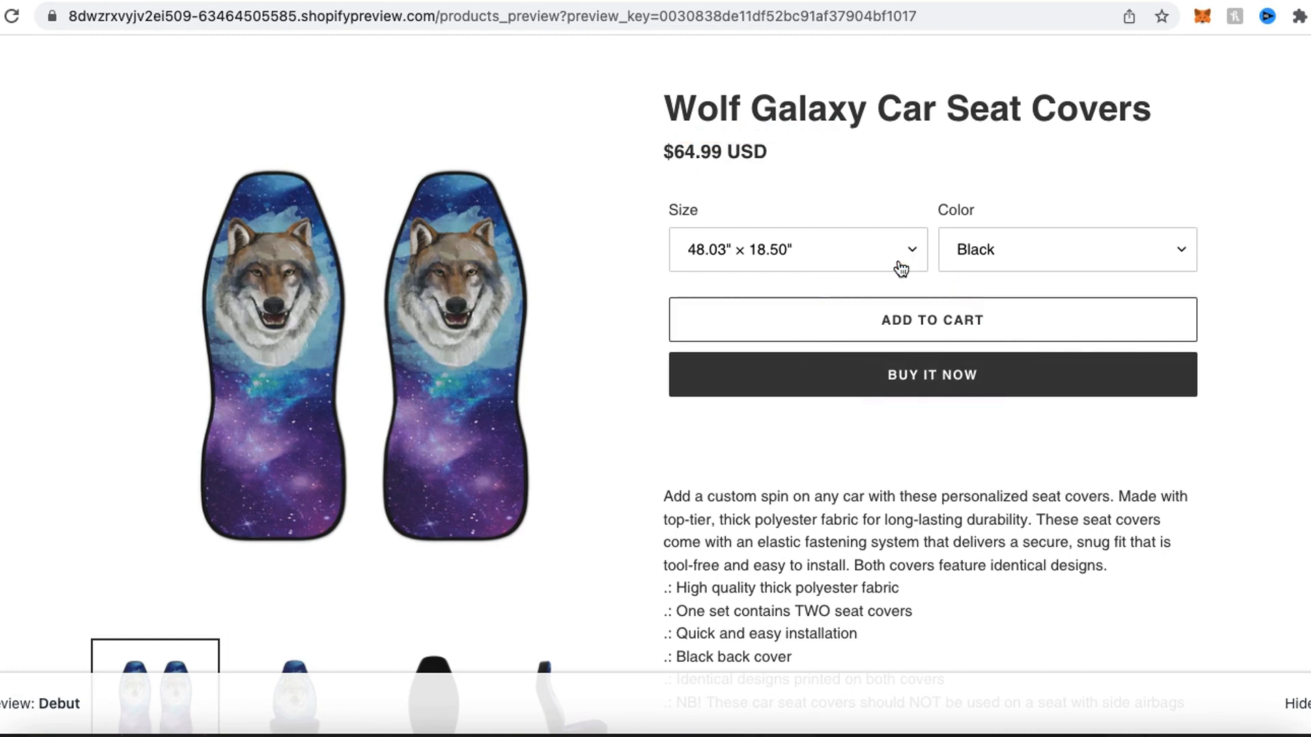
scroll(812, 530, down, 2)
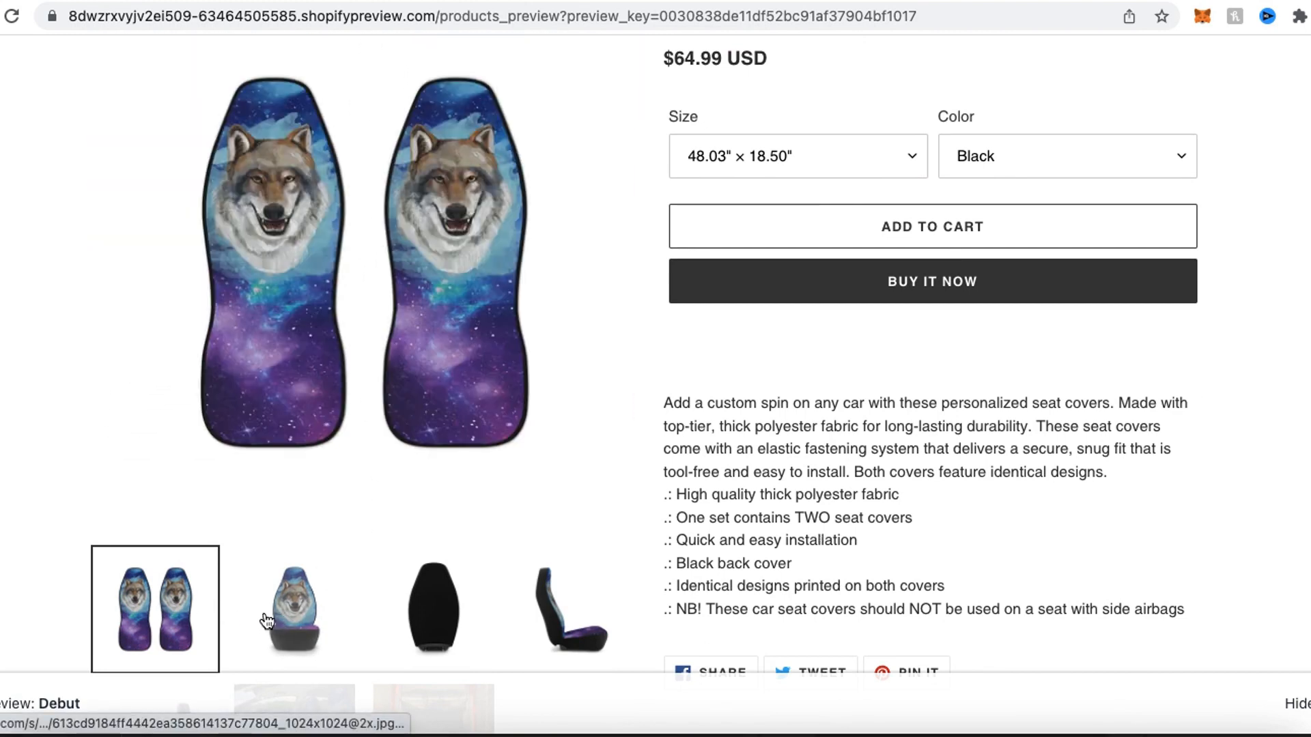
- Look through the product's gallery images on the preview page, including the back, side, car interior and overhead views
click(295, 618)
click(414, 625)
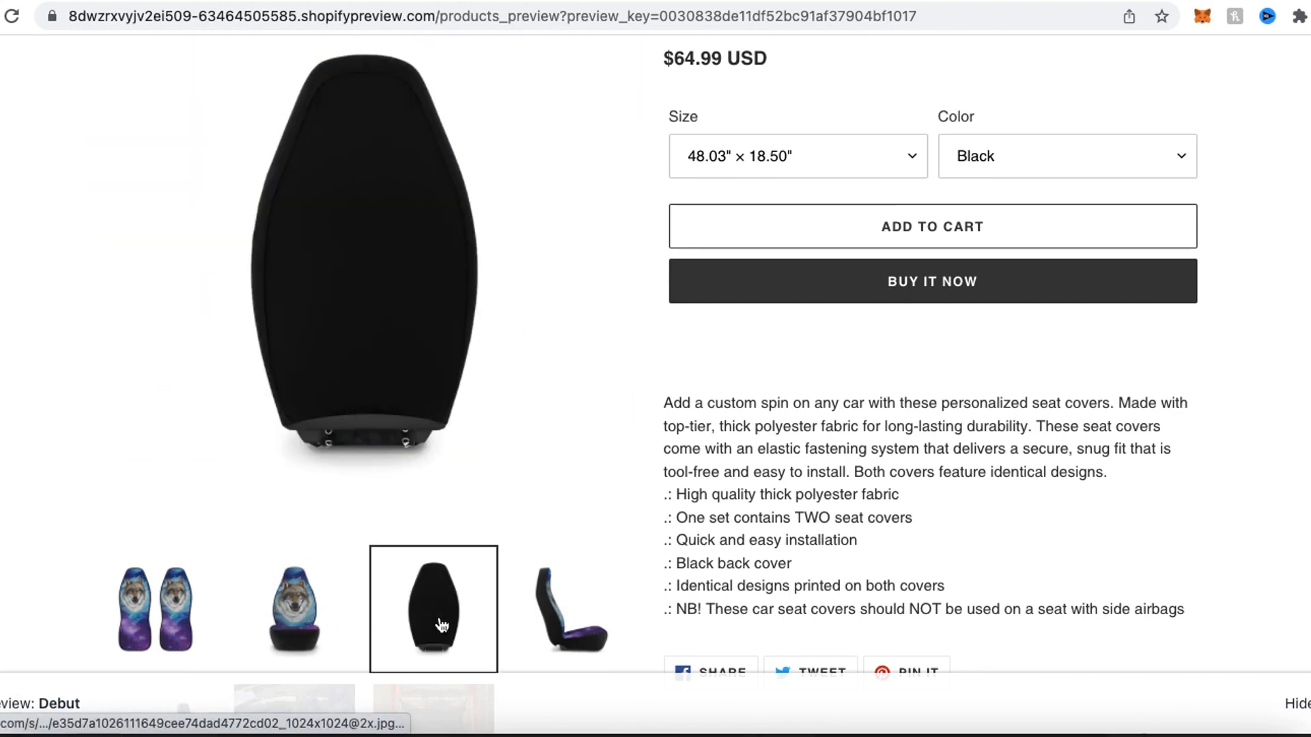
click(566, 625)
scroll(360, 624, down, 4)
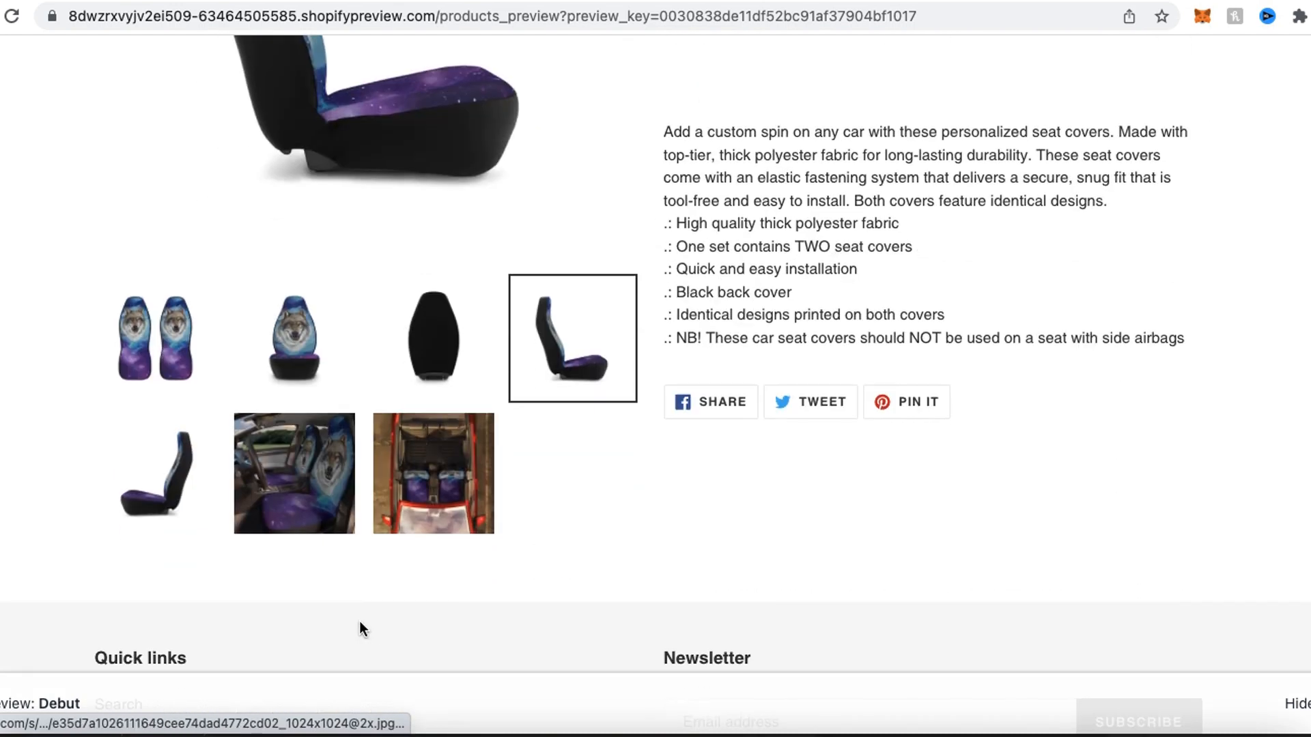
click(277, 475)
scroll(89, 517, up, 5)
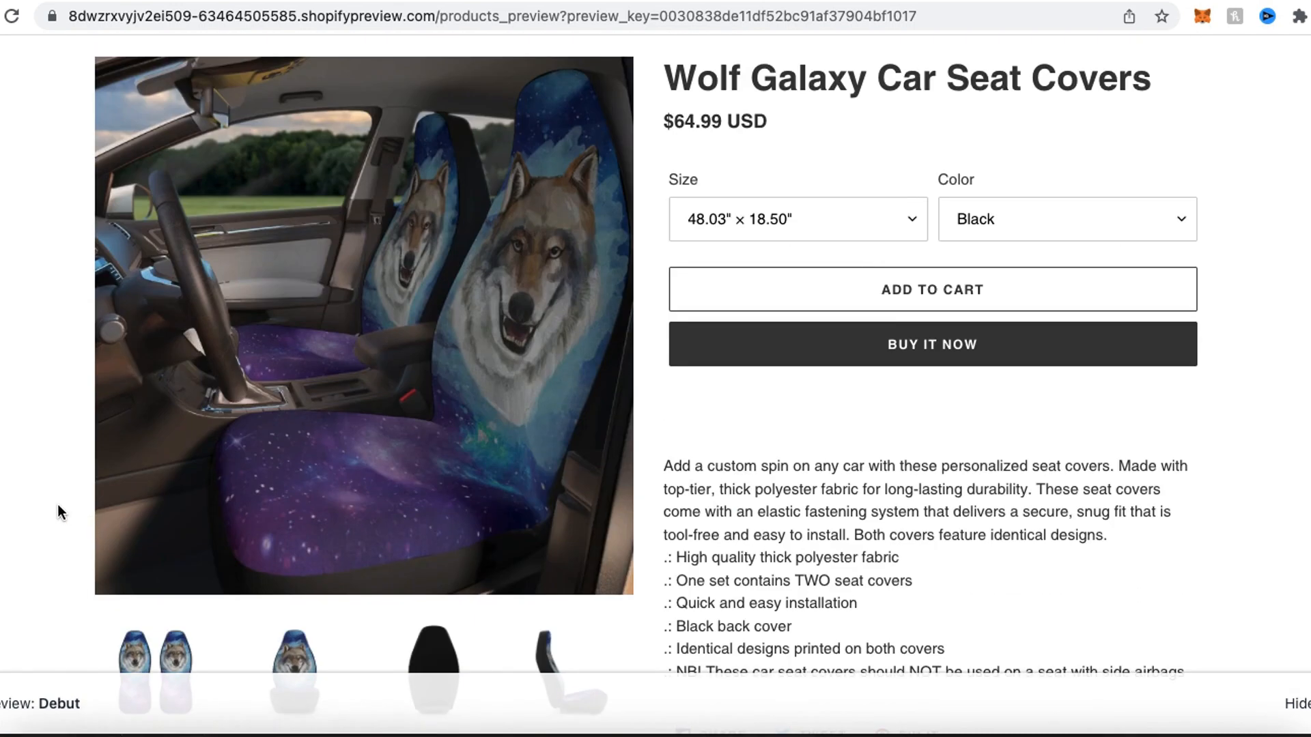
scroll(785, 587, down, 2)
click(433, 638)
scroll(762, 448, up, 5)
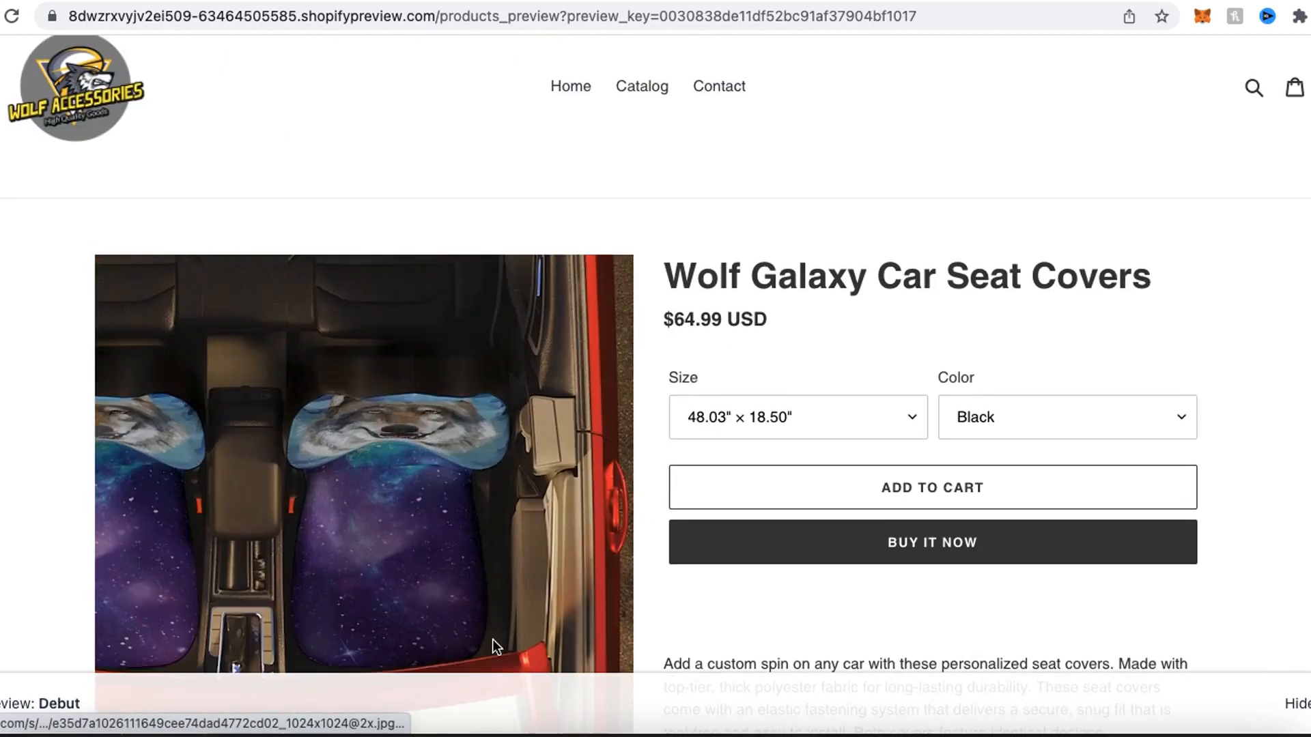
scroll(478, 614, down, 10)
click(294, 346)
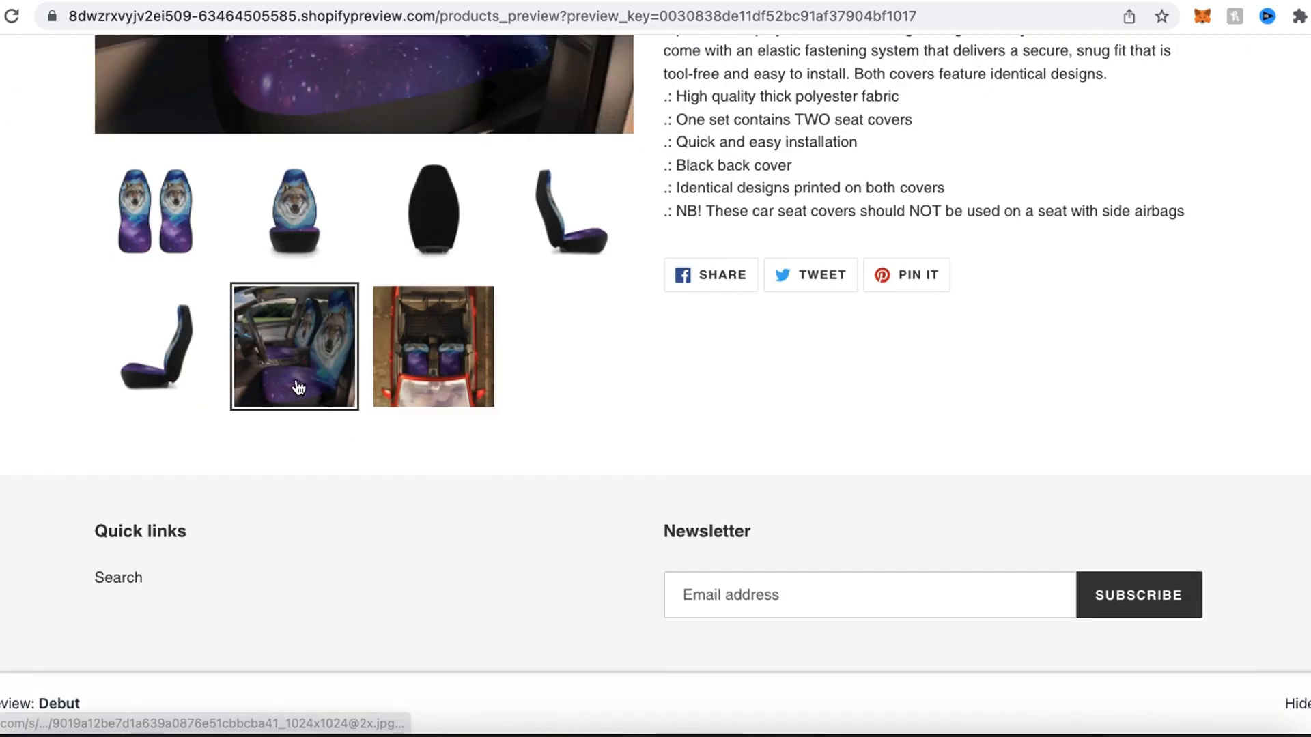
scroll(646, 369, up, 6)
scroll(736, 398, up, 1)
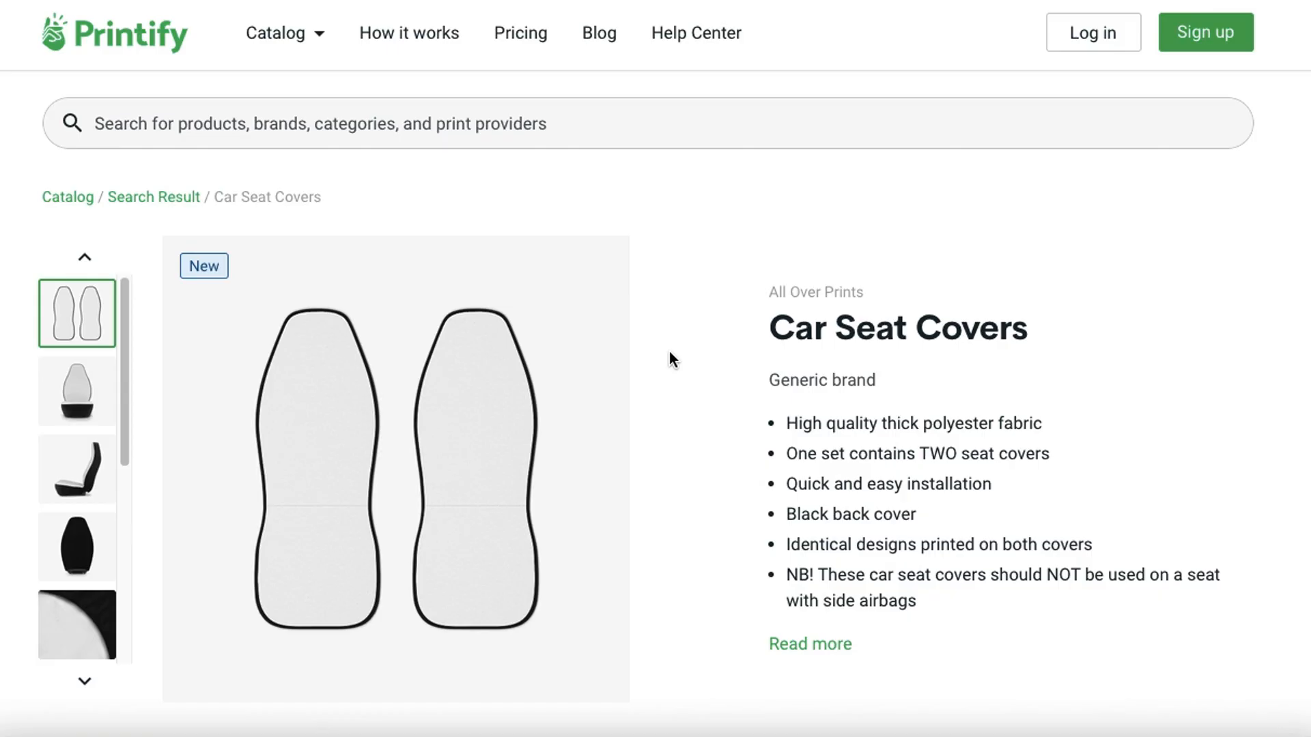
- Examine ArtsAdd's price, shipping cost and production time for Car Seat Covers in the Printify catalog
scroll(600, 454, down, 10)
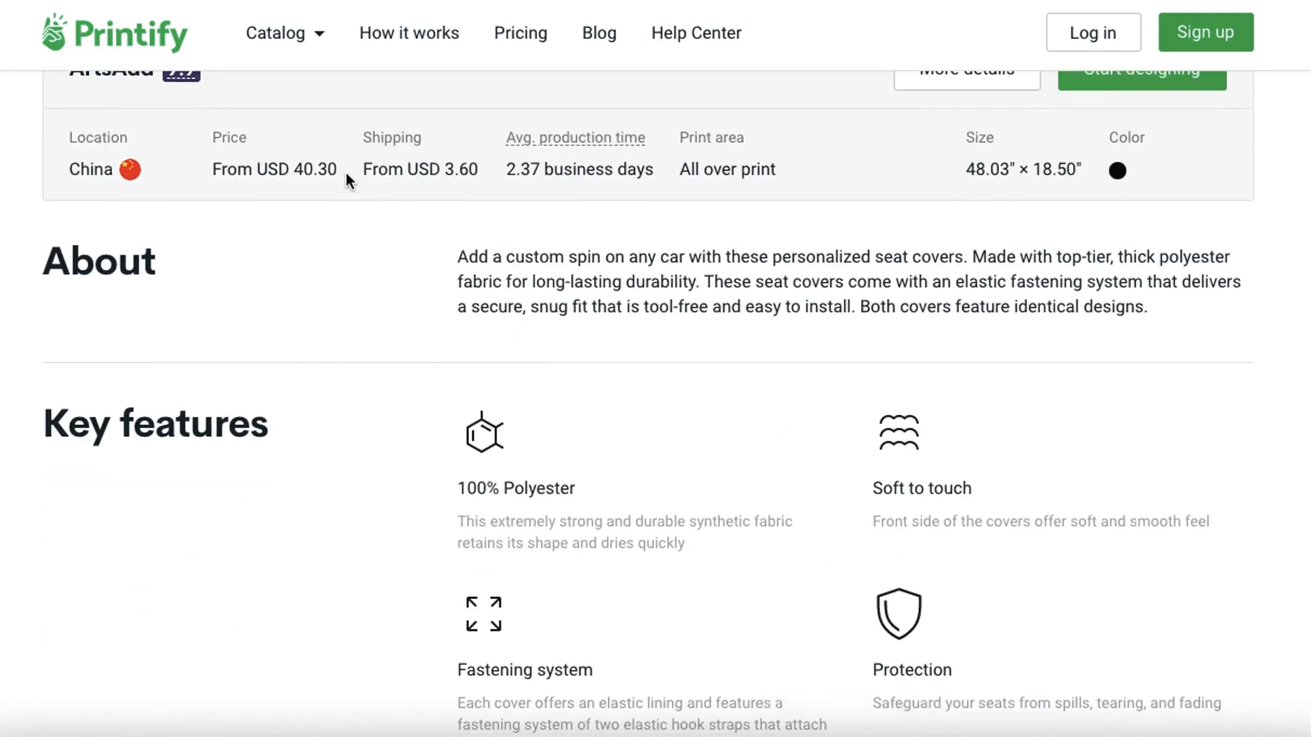
mouse_move(252, 113)
mouse_down()
mouse_move(367, 219)
mouse_move(246, 94)
mouse_up()
mouse_move(411, 107)
mouse_down()
mouse_move(371, 239)
mouse_move(374, 88)
mouse_up()
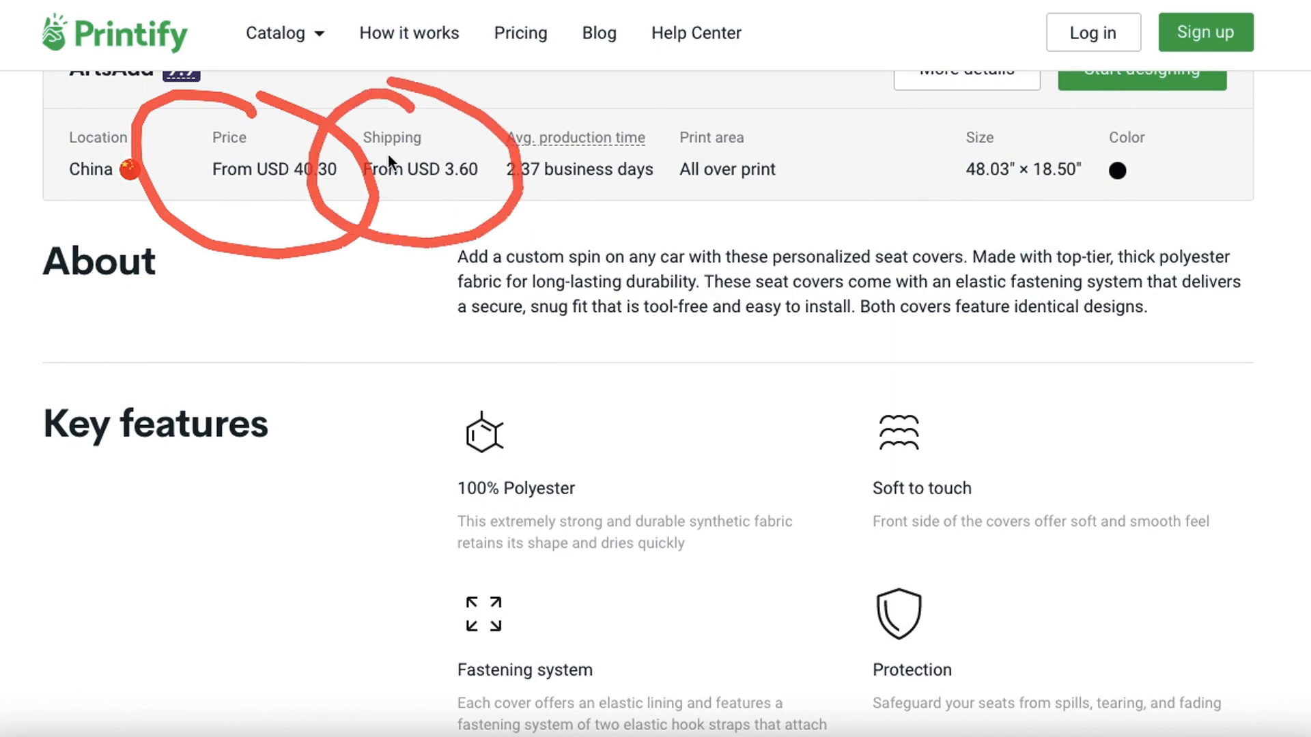
key(Escape)
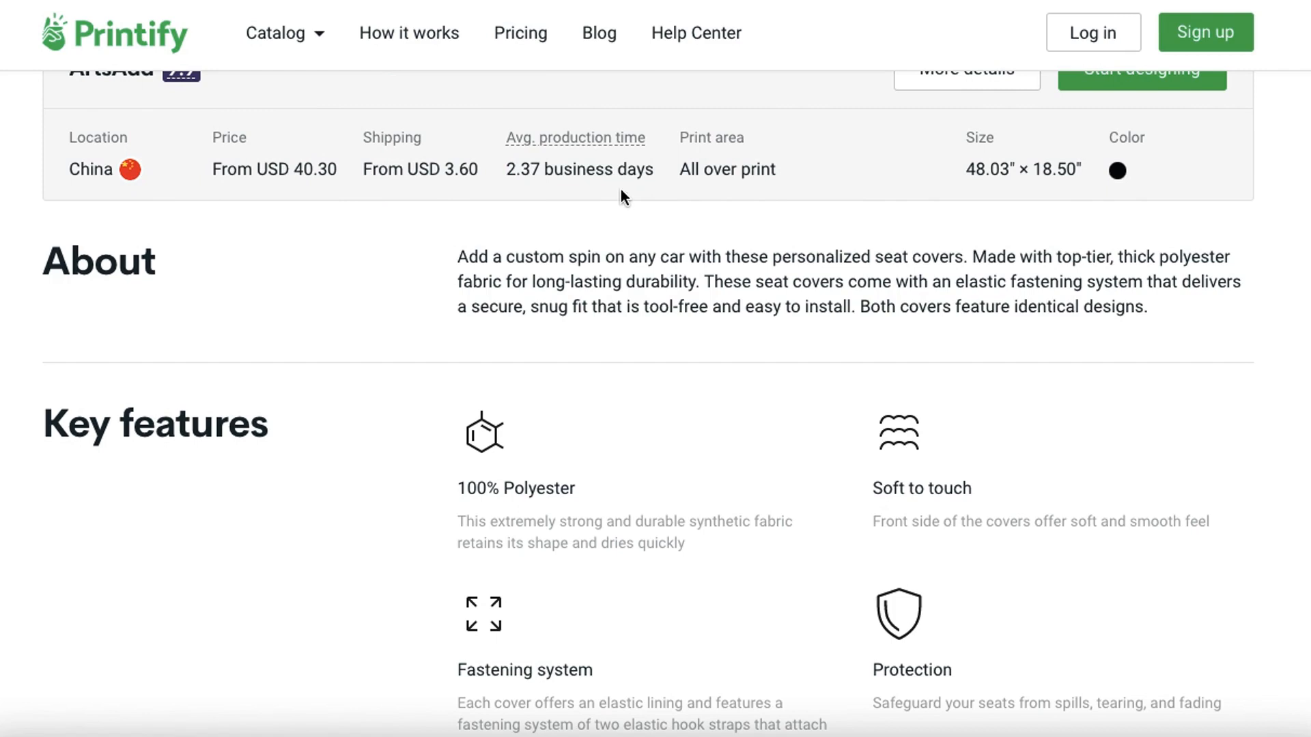
scroll(592, 195, up, 2)
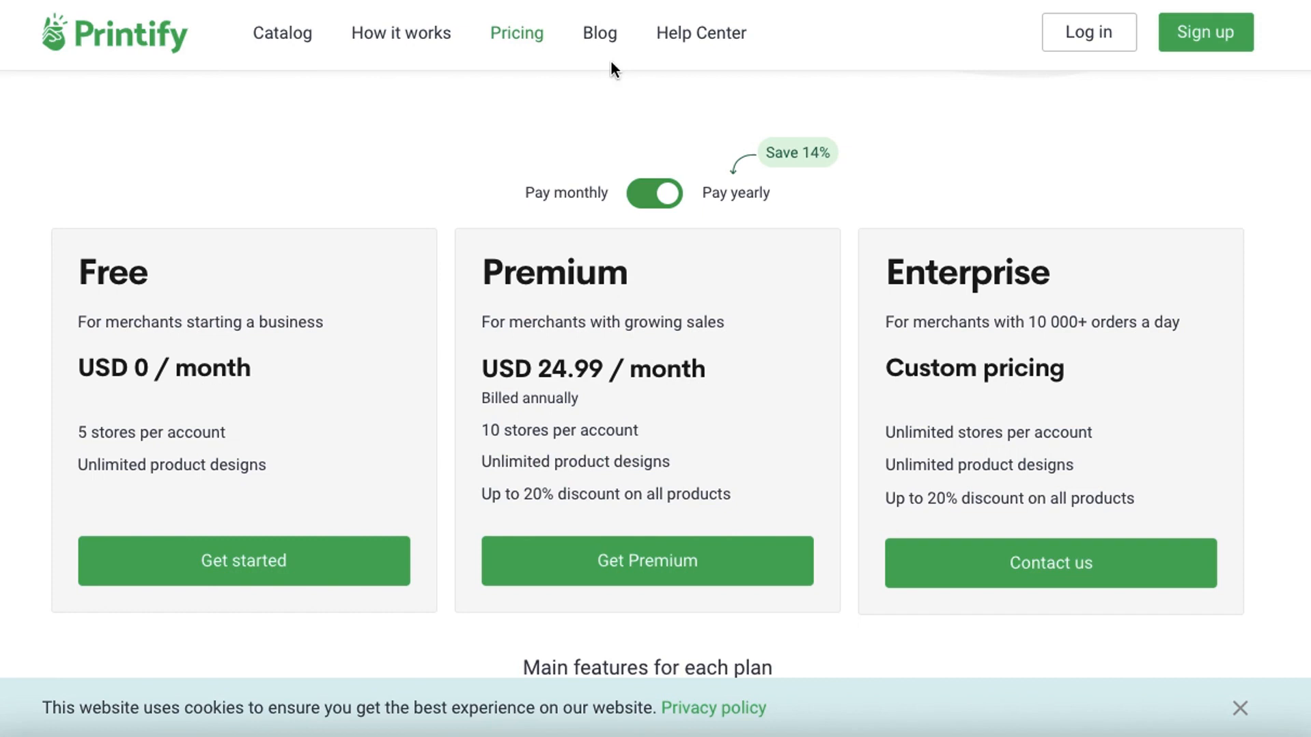
- Review the Printify Premium plan's price and product discount, and check ArtsAdd's Car Seat Covers price from the store account
mouse_move(551, 227)
mouse_down()
mouse_move(437, 387)
mouse_move(534, 646)
mouse_move(875, 596)
mouse_up()
mouse_move(876, 521)
mouse_down()
mouse_move(591, 239)
mouse_move(567, 239)
mouse_up()
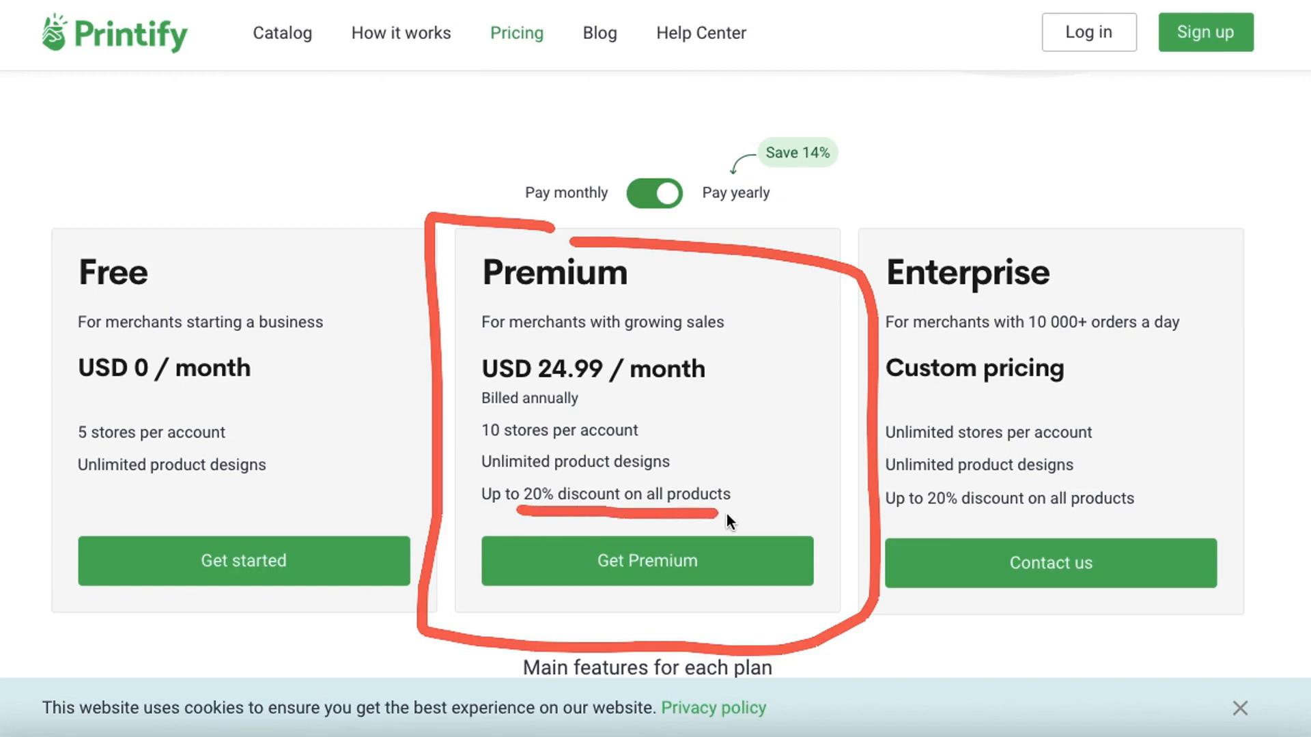
key(Escape)
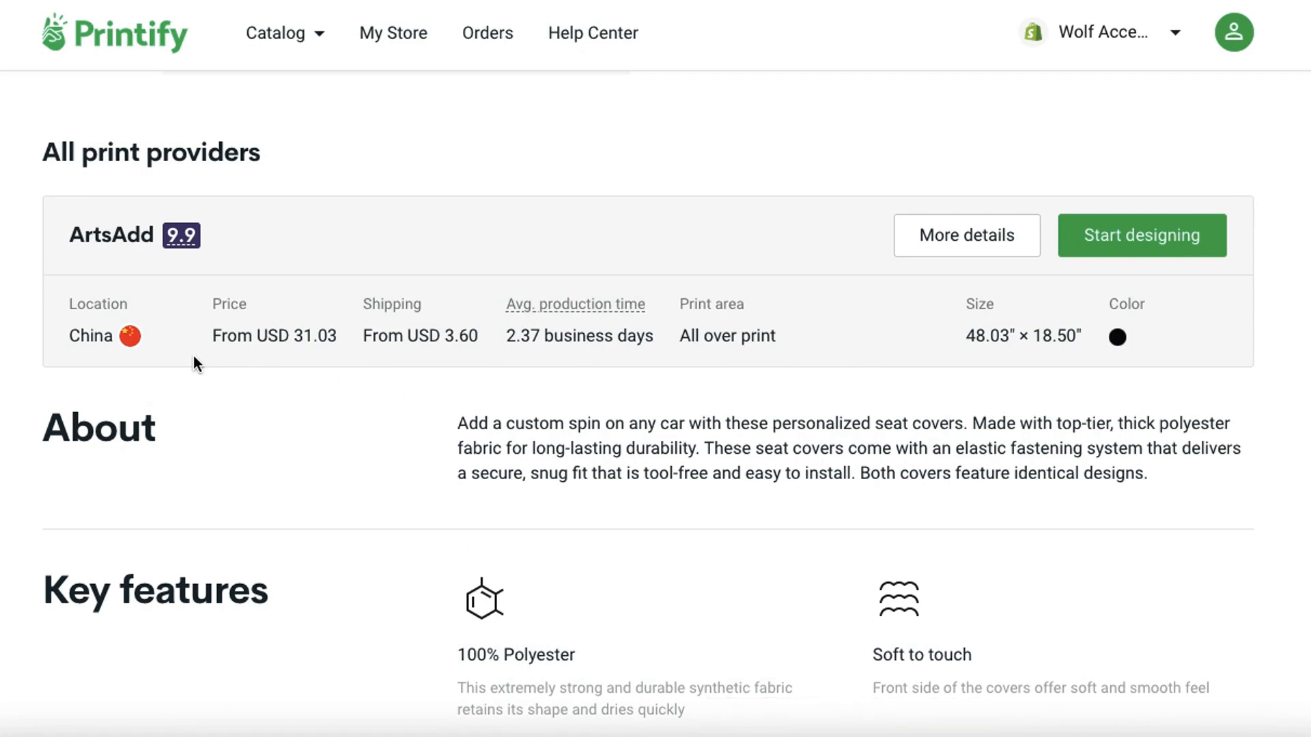
drag(213, 357, 480, 358)
click(792, 725)
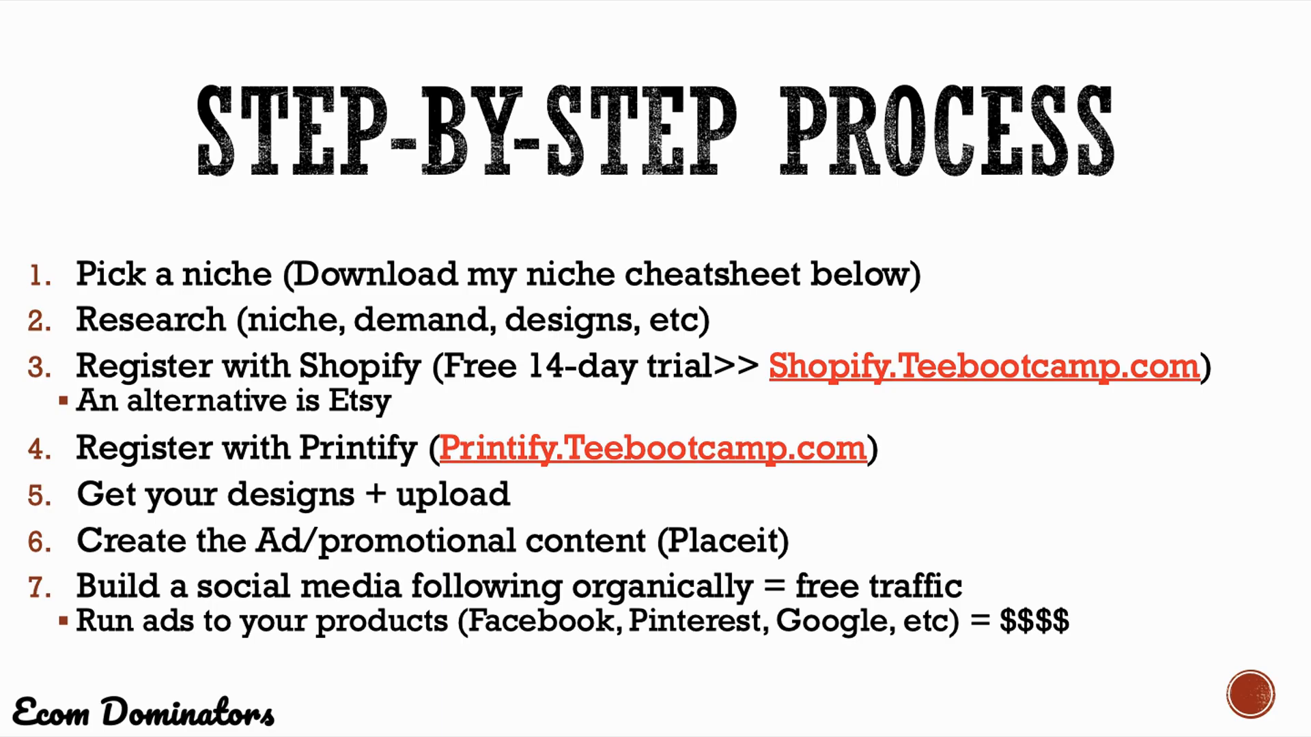
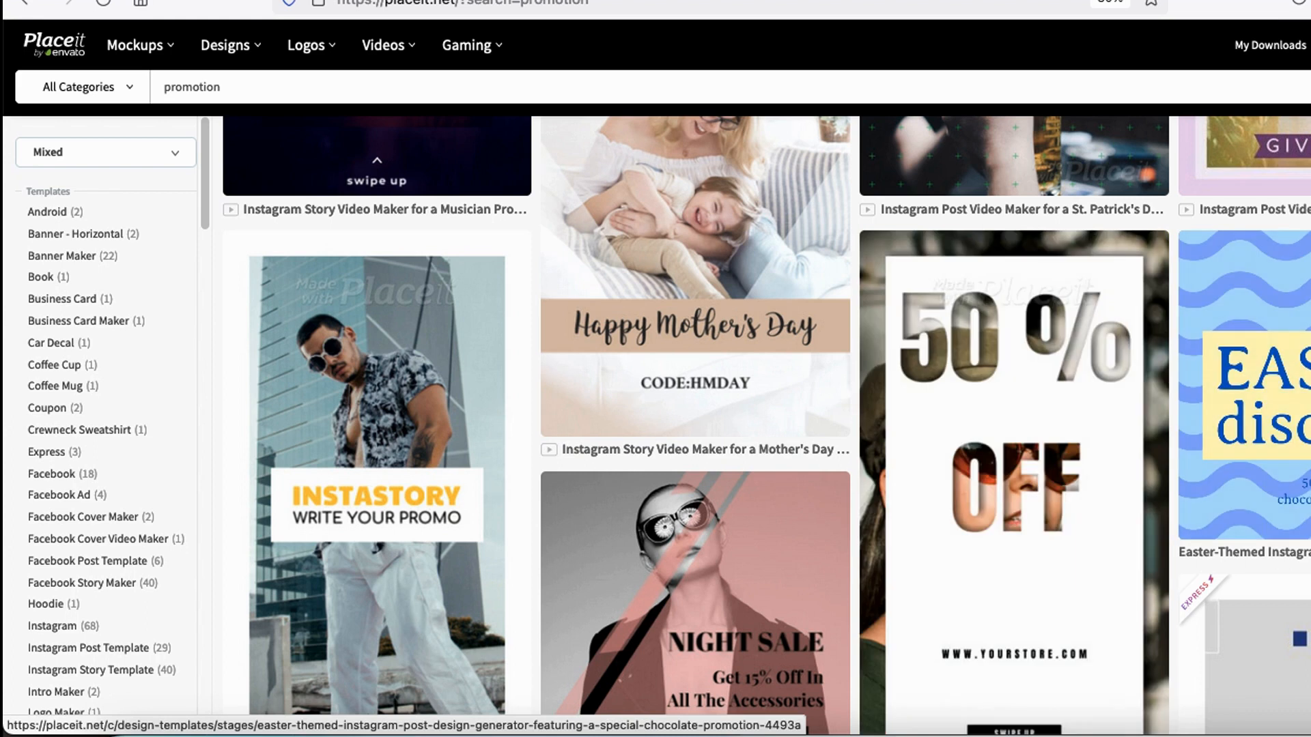
- Browse Placeit's promotion templates and play the preview of the customised Instagram story video for a social media promotion
scroll(1169, 375, down, 8)
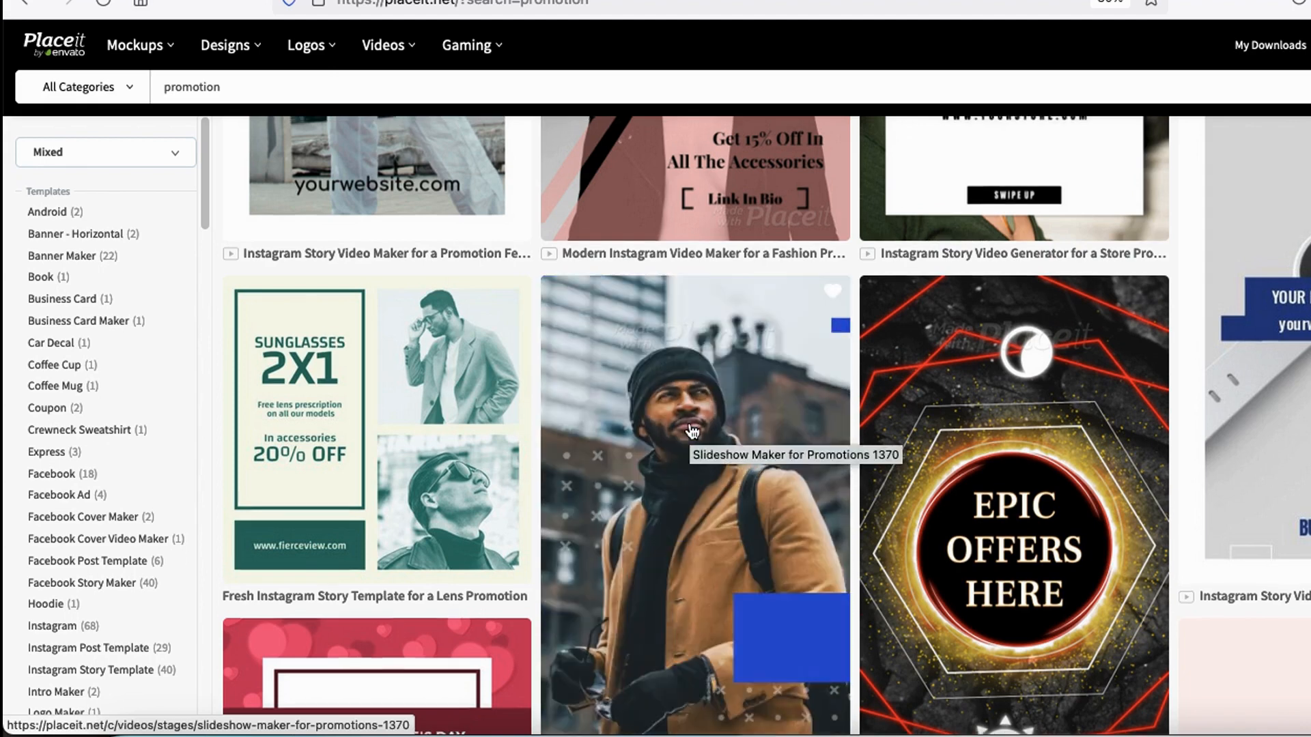
scroll(691, 430, up, 7)
scroll(693, 421, up, 8)
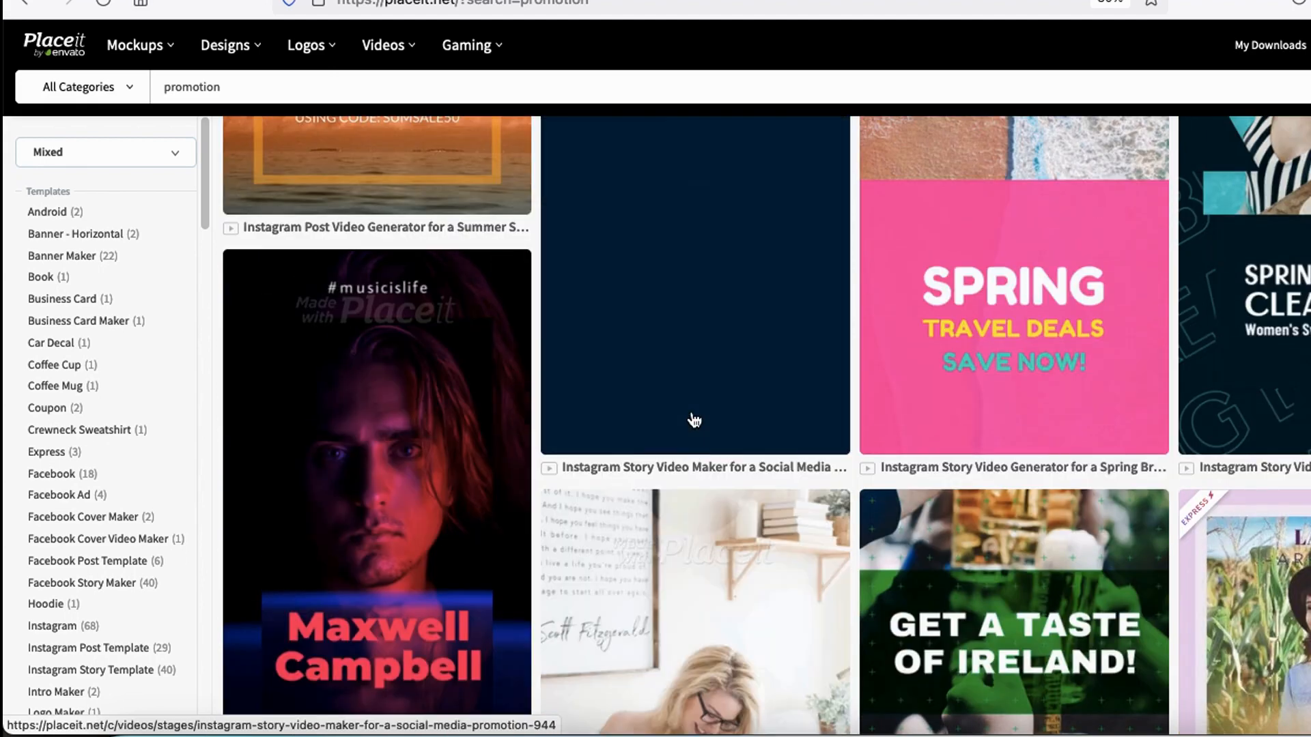
scroll(703, 420, up, 2)
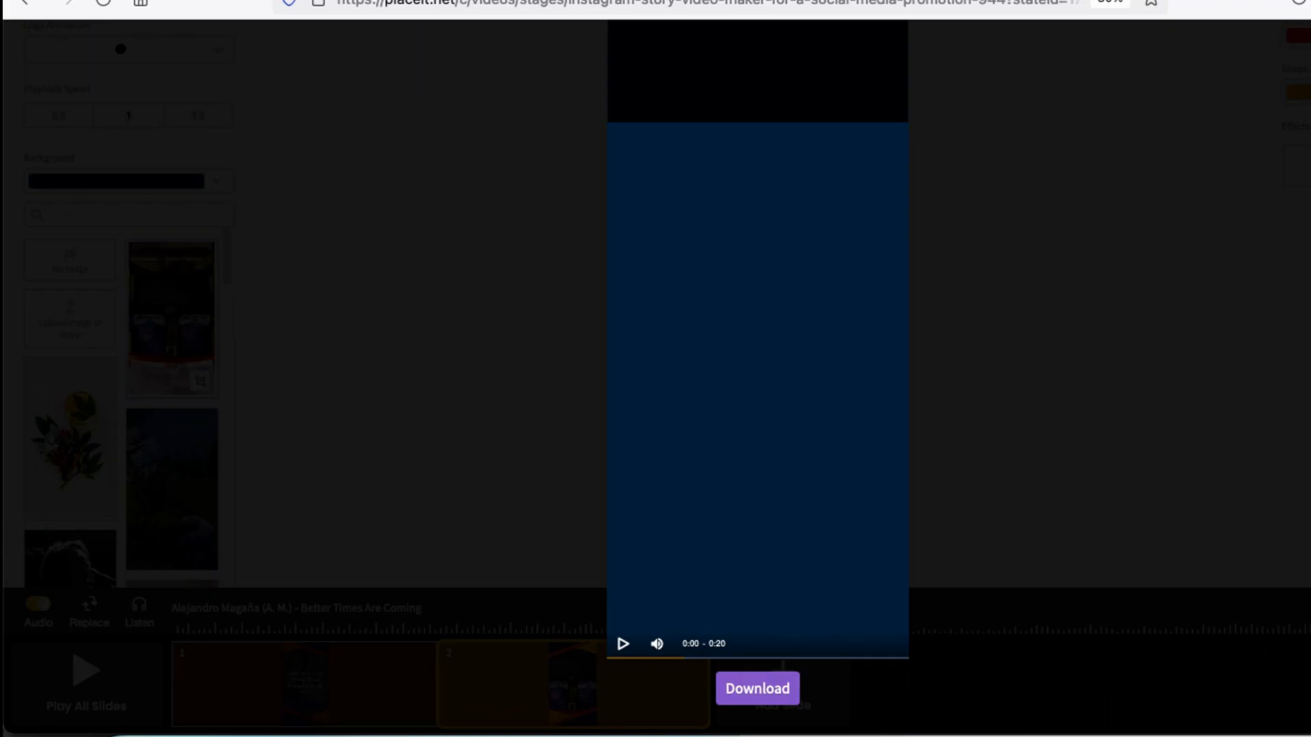
click(623, 645)
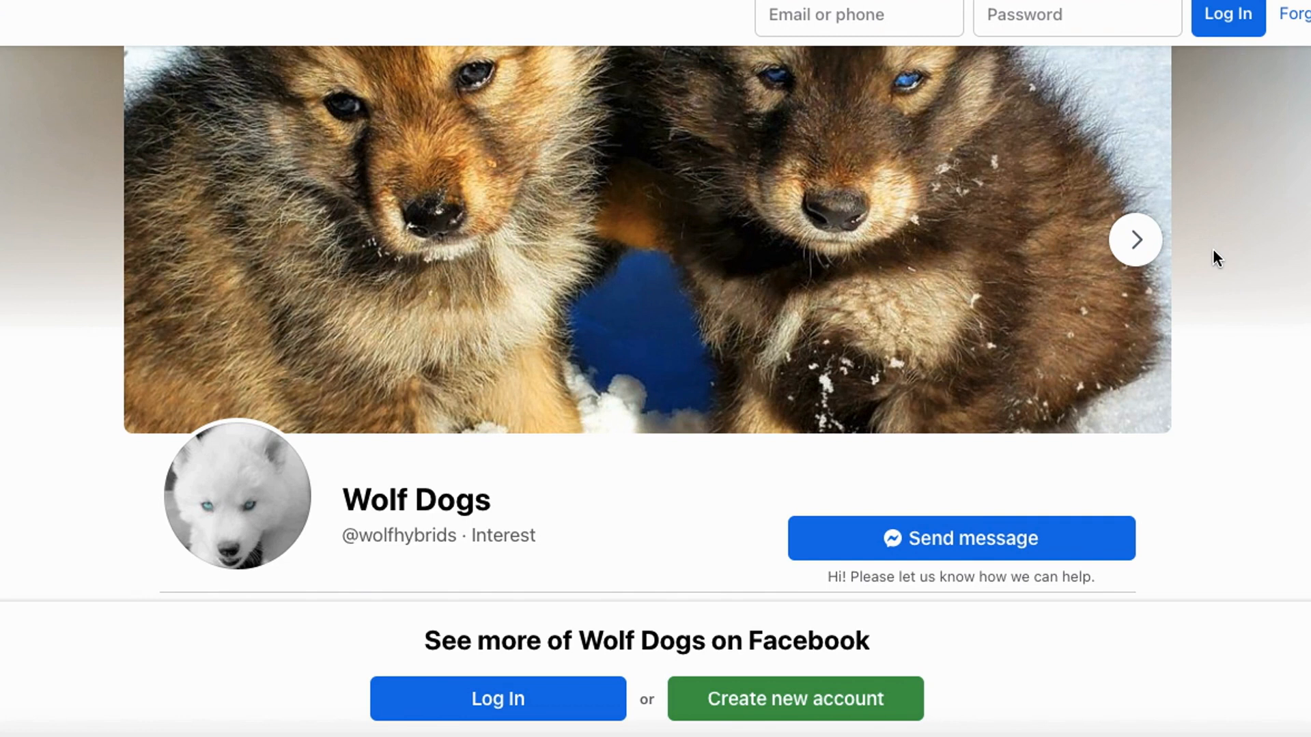
- Switch to the Wolf Dogs page on Facebook and check its likes and followers in the About section
scroll(1212, 249, down, 6)
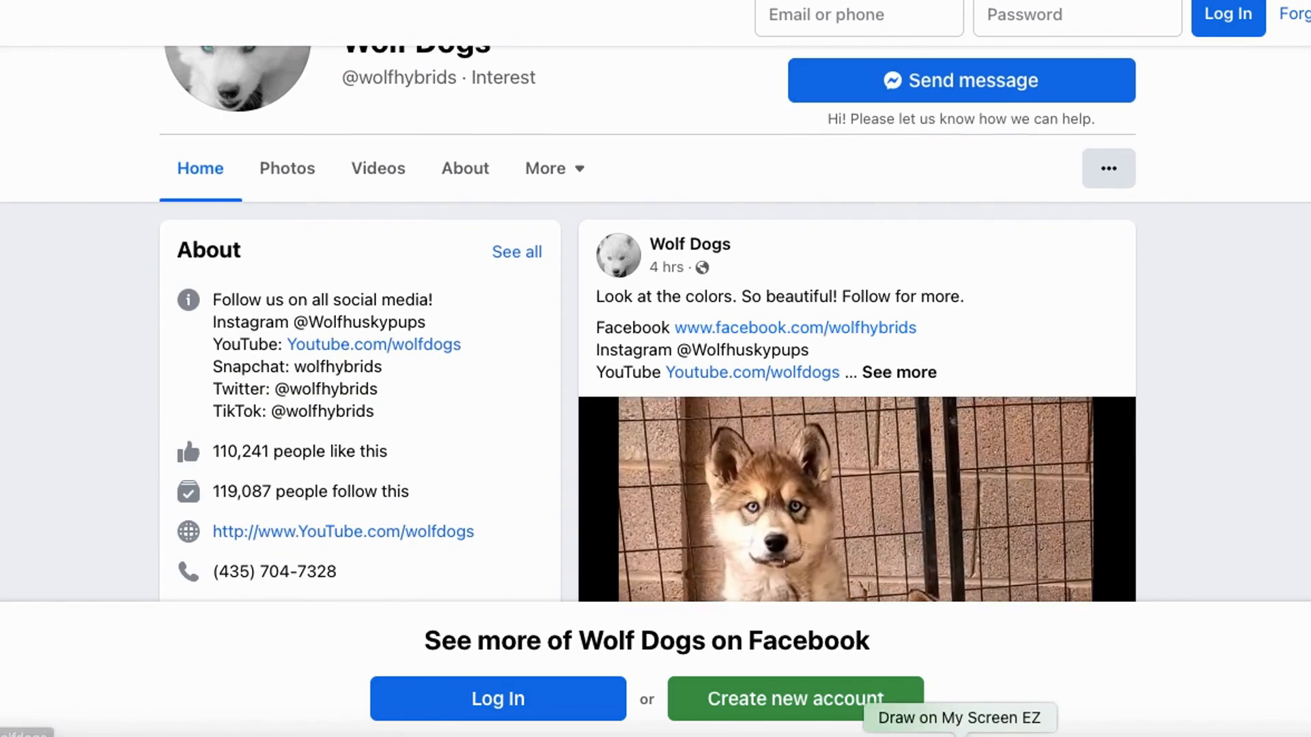
mouse_move(267, 420)
mouse_down()
mouse_move(246, 415)
mouse_move(345, 513)
mouse_move(196, 419)
mouse_move(228, 406)
mouse_up()
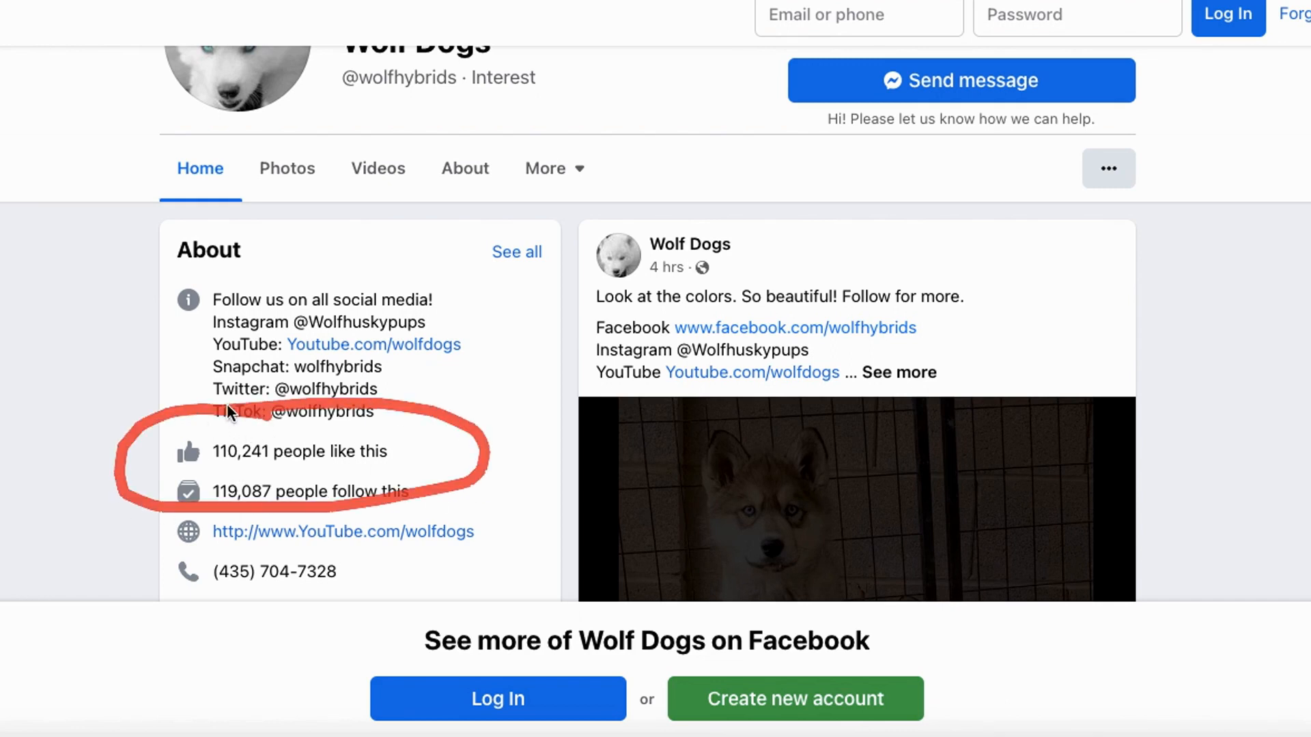
key(Escape)
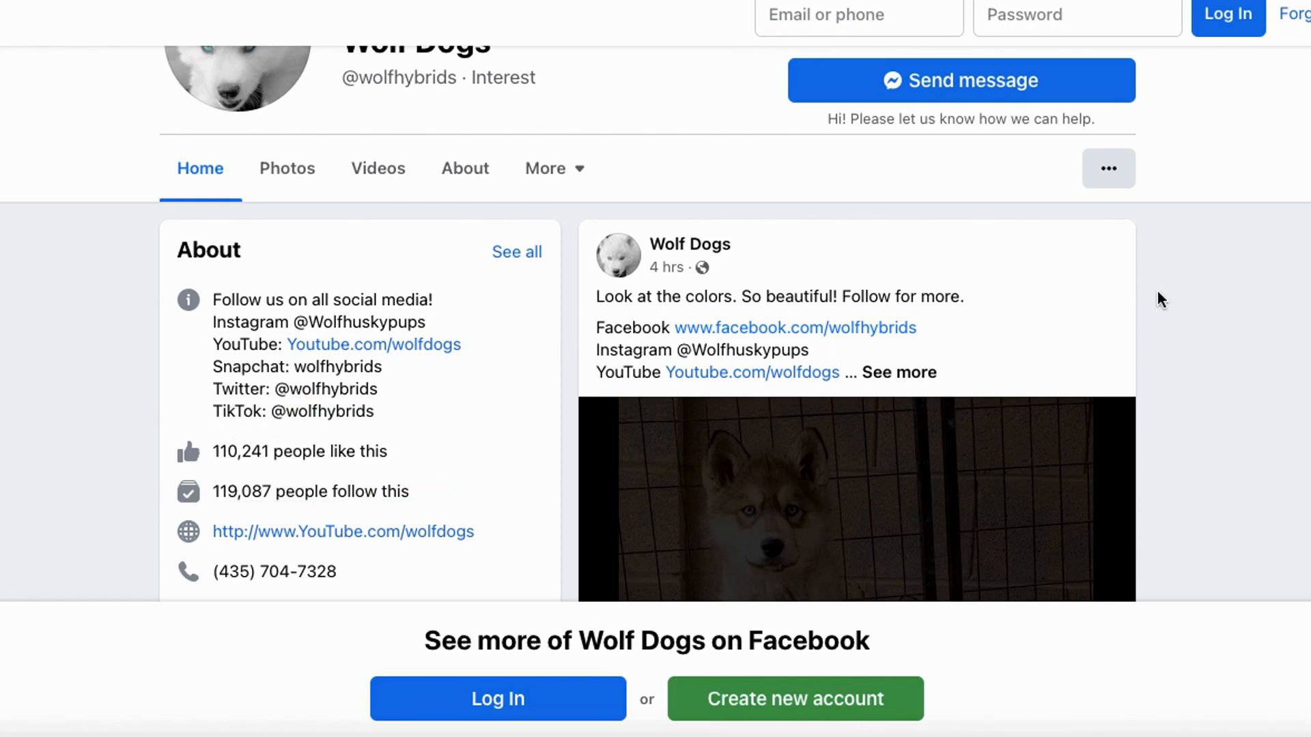
scroll(1240, 369, down, 3)
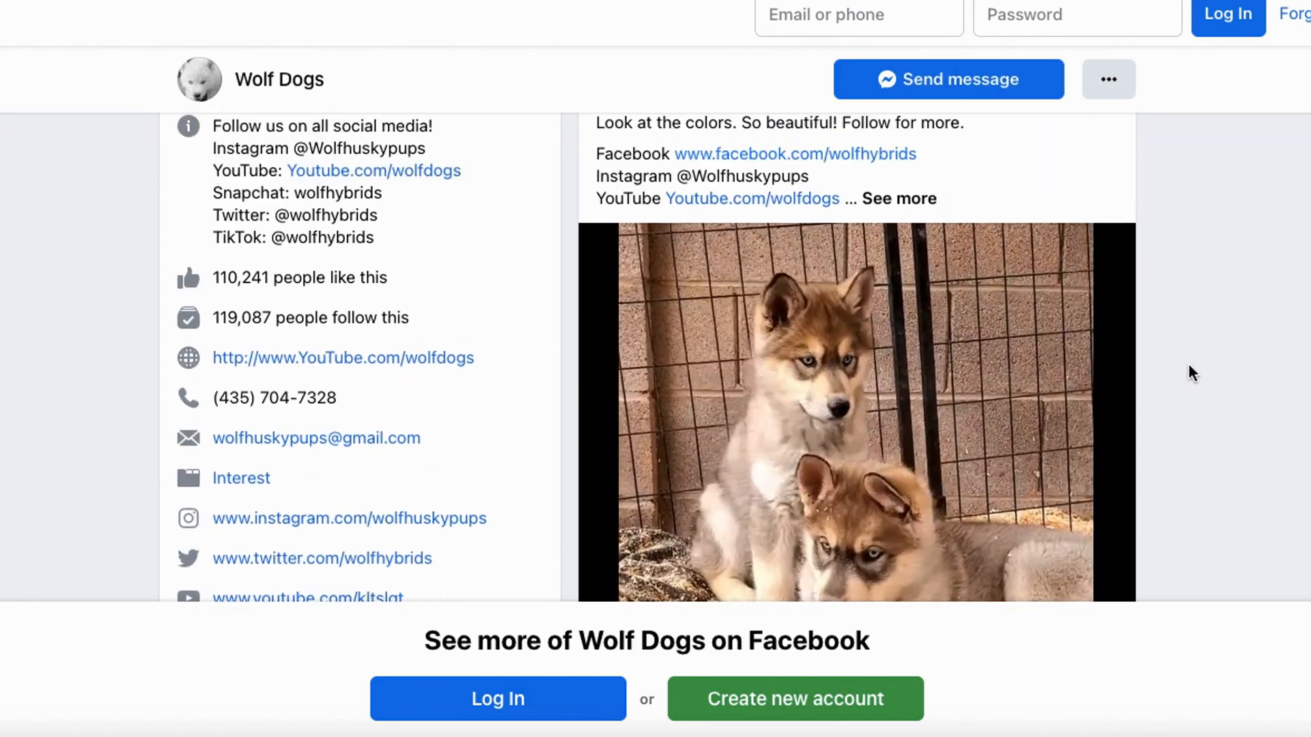
- Look through the Wolf Dogs page's photos, videos and most recent posts, checking the reactions and shares on each post
scroll(426, 300, down, 3)
scroll(432, 301, down, 6)
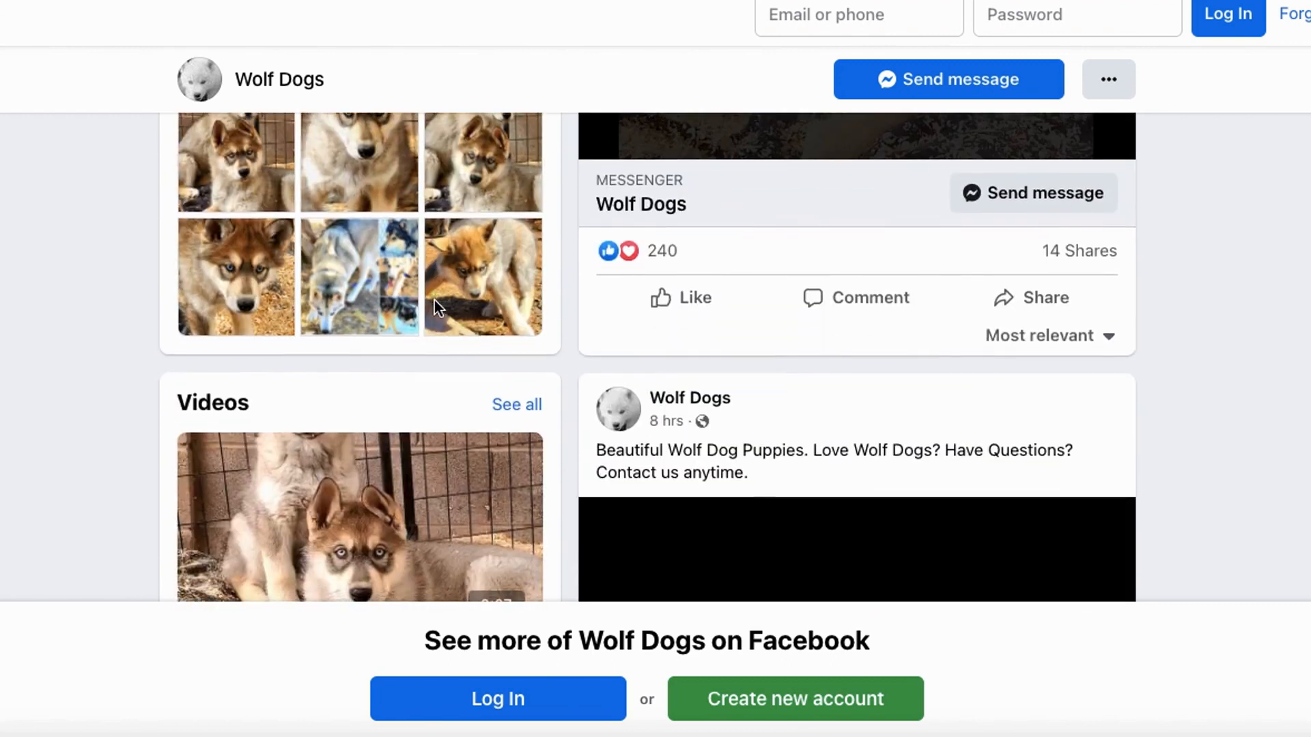
scroll(434, 304, down, 4)
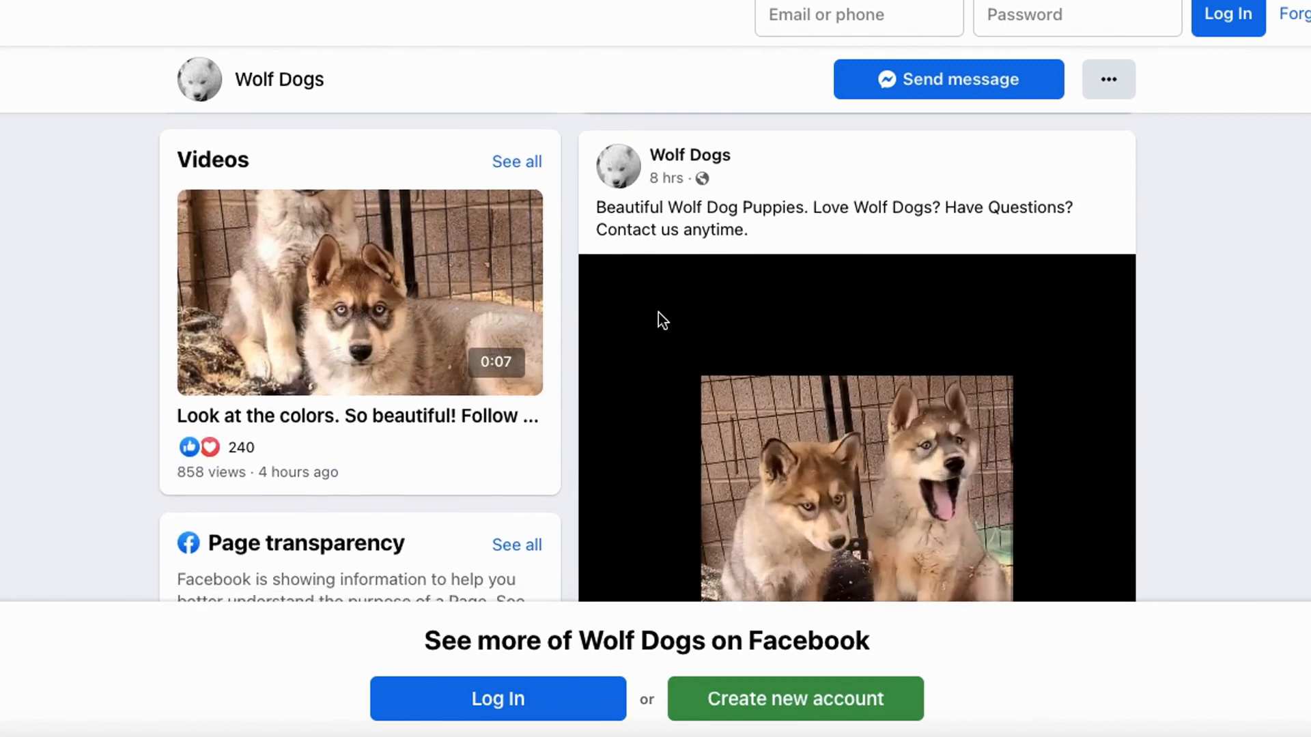
scroll(661, 314, down, 10)
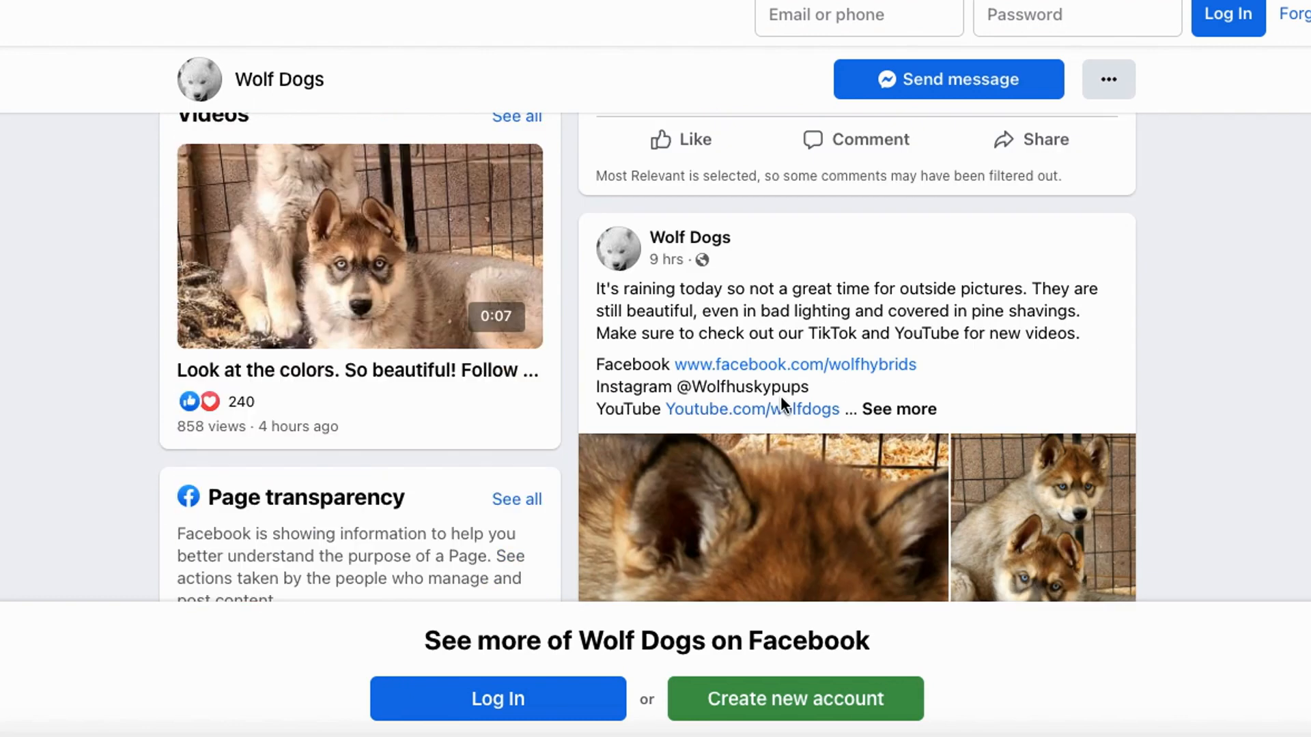
scroll(782, 399, down, 4)
scroll(742, 378, up, 3)
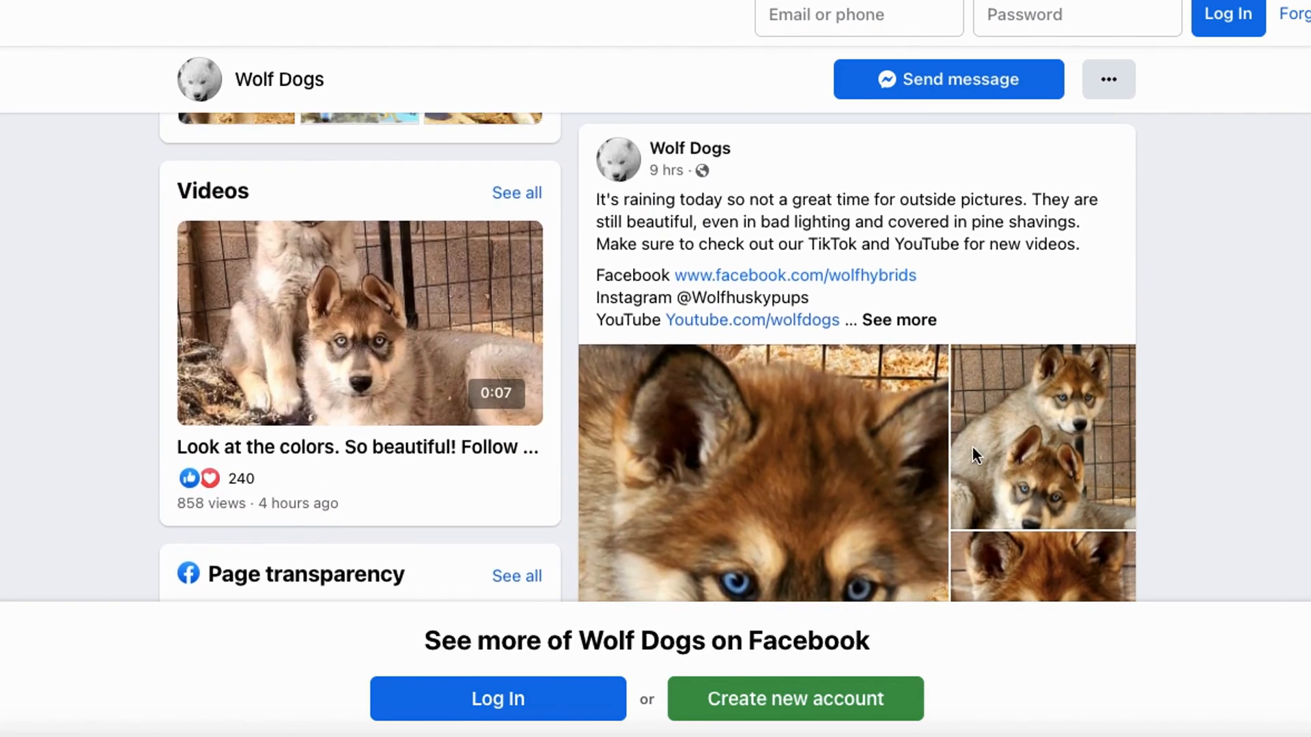
scroll(972, 445, down, 4)
scroll(985, 539, down, 8)
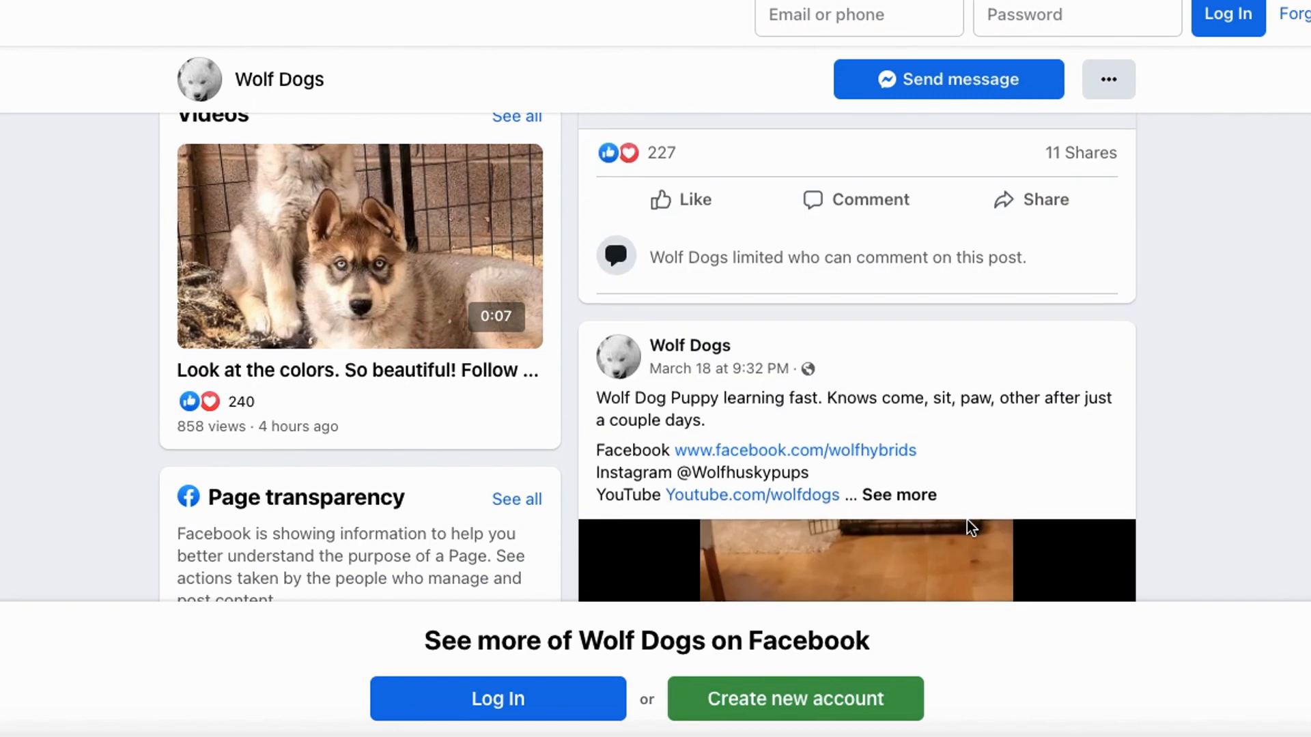
mouse_move(683, 205)
mouse_down()
mouse_move(773, 166)
mouse_move(687, 219)
mouse_up()
scroll(759, 299, up, 5)
scroll(759, 299, up, 3)
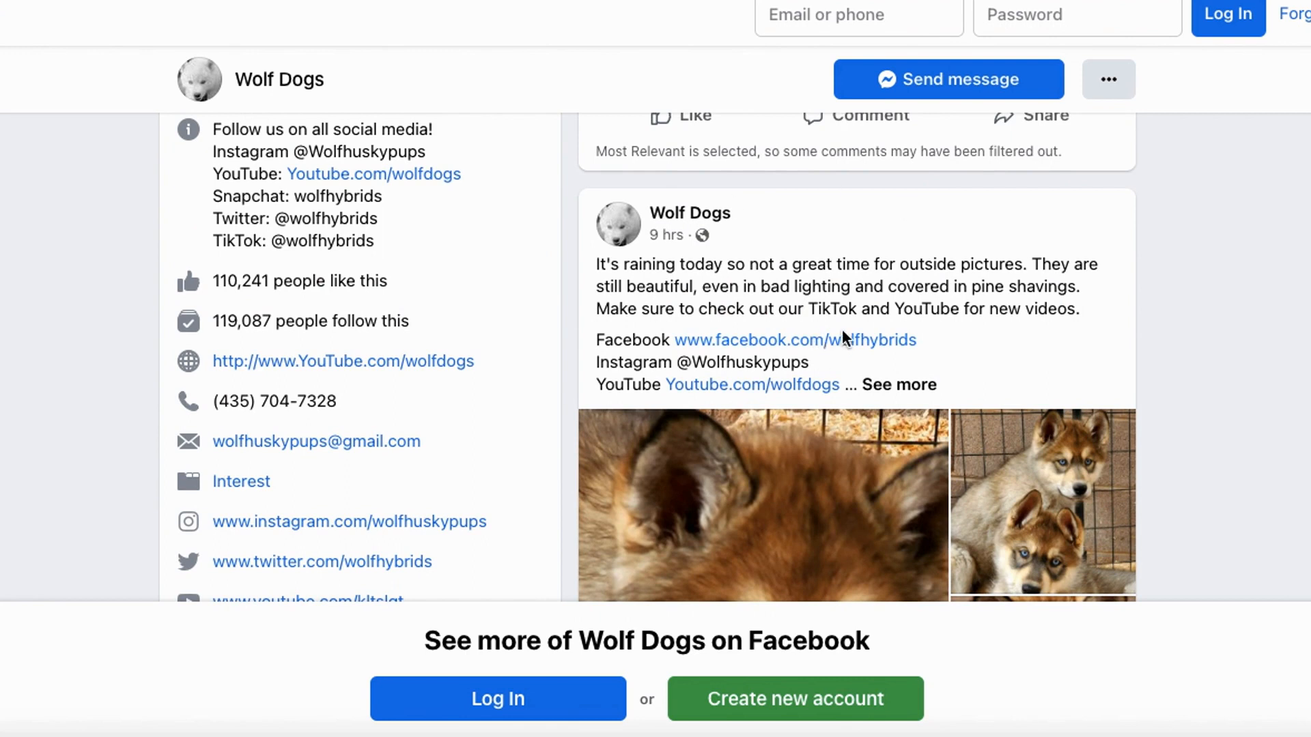
- Review the older March posts on the Wolf Dogs page, comparing the engagement on puppy videos and photos
scroll(842, 330, down, 10)
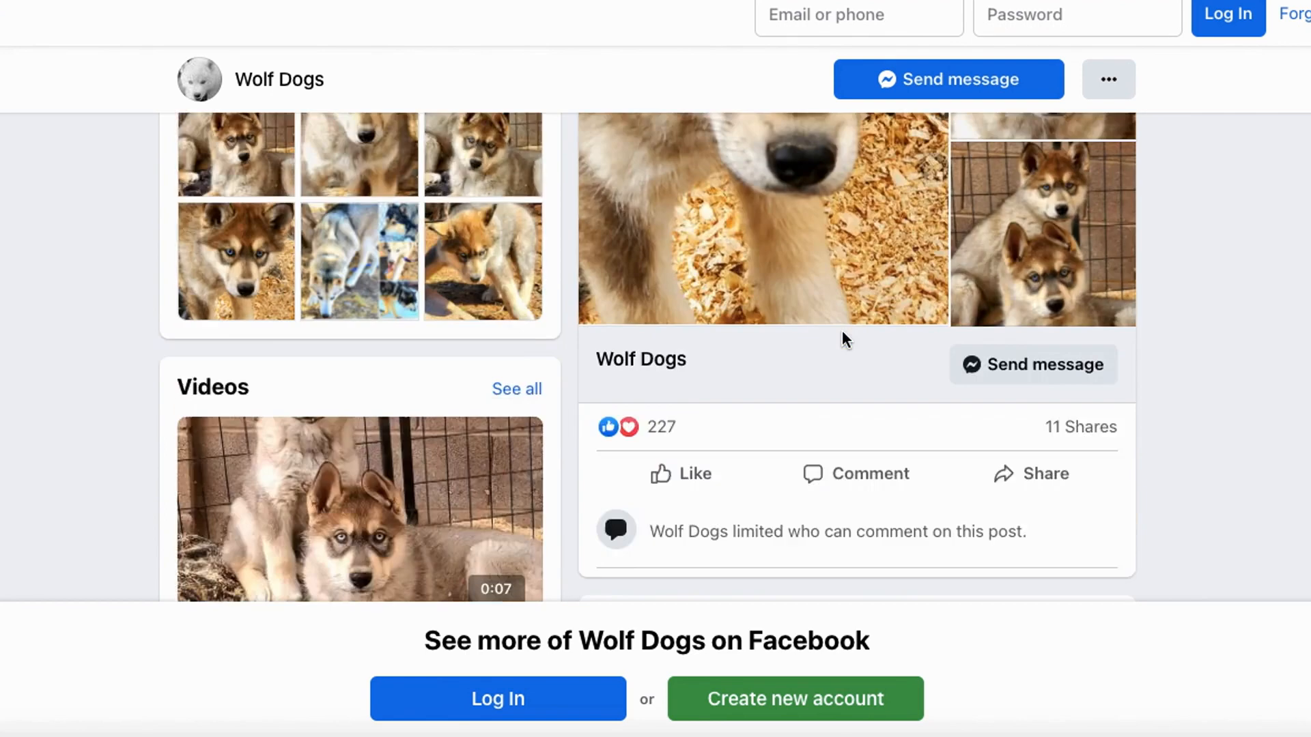
scroll(827, 353, down, 15)
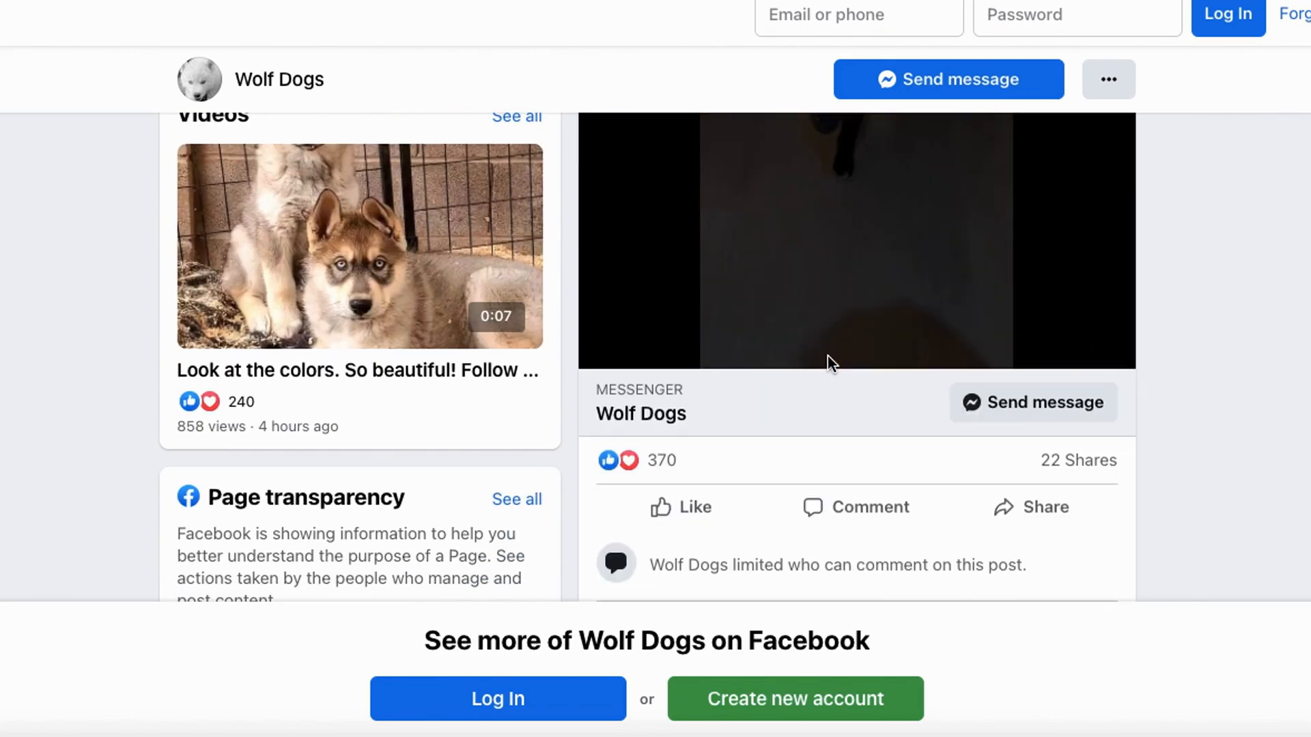
scroll(887, 399, down, 15)
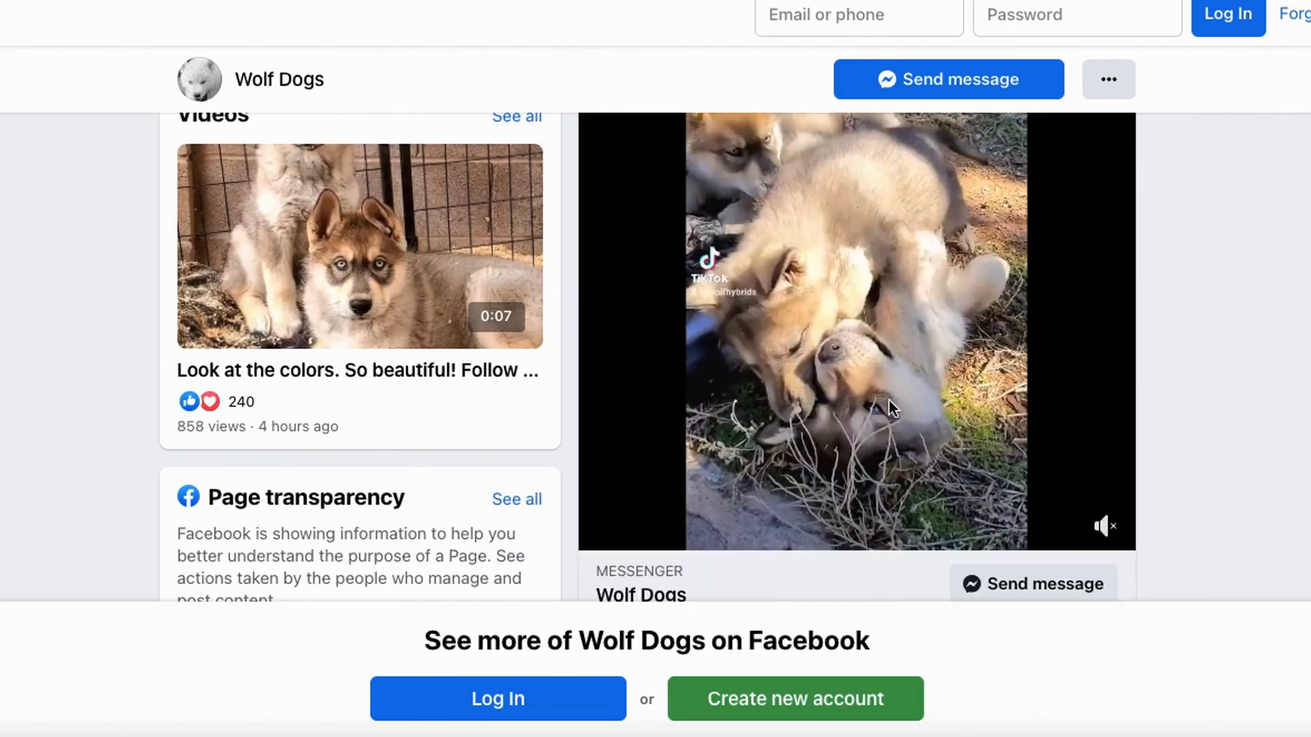
scroll(897, 392, down, 8)
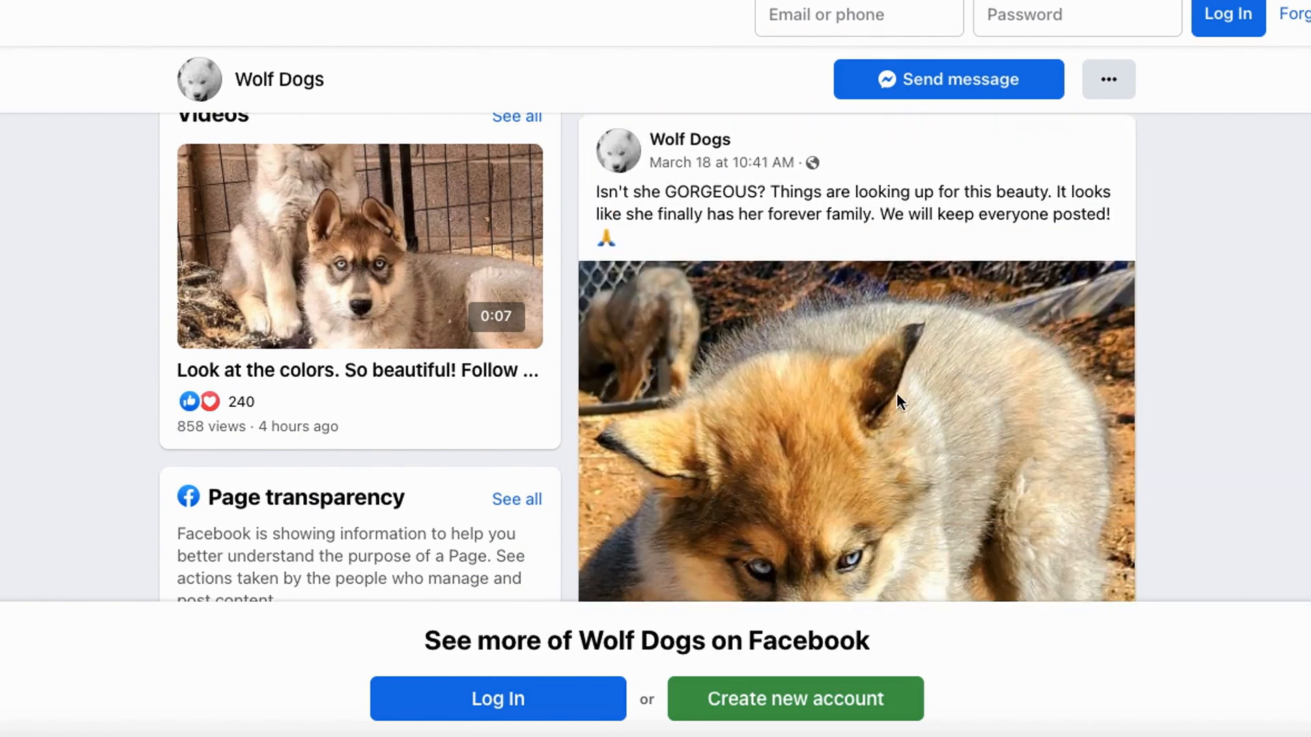
scroll(883, 413, down, 12)
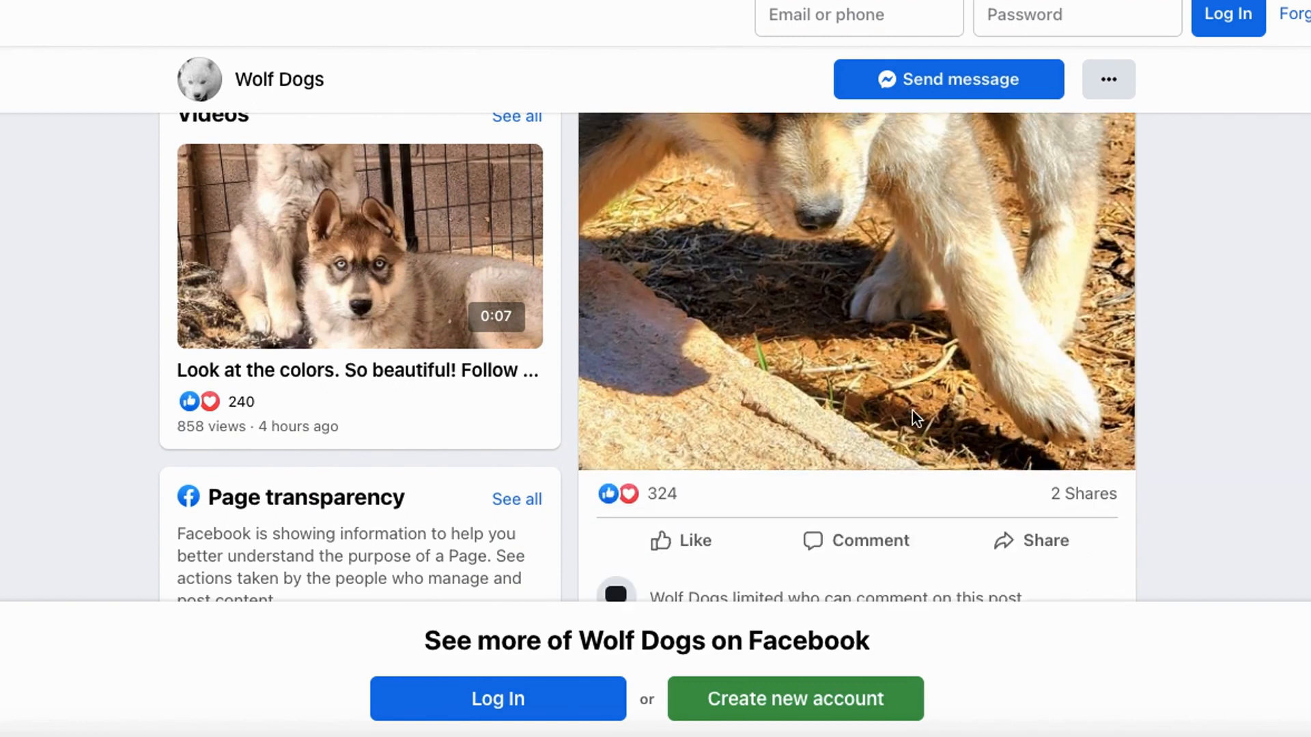
scroll(846, 341, down, 12)
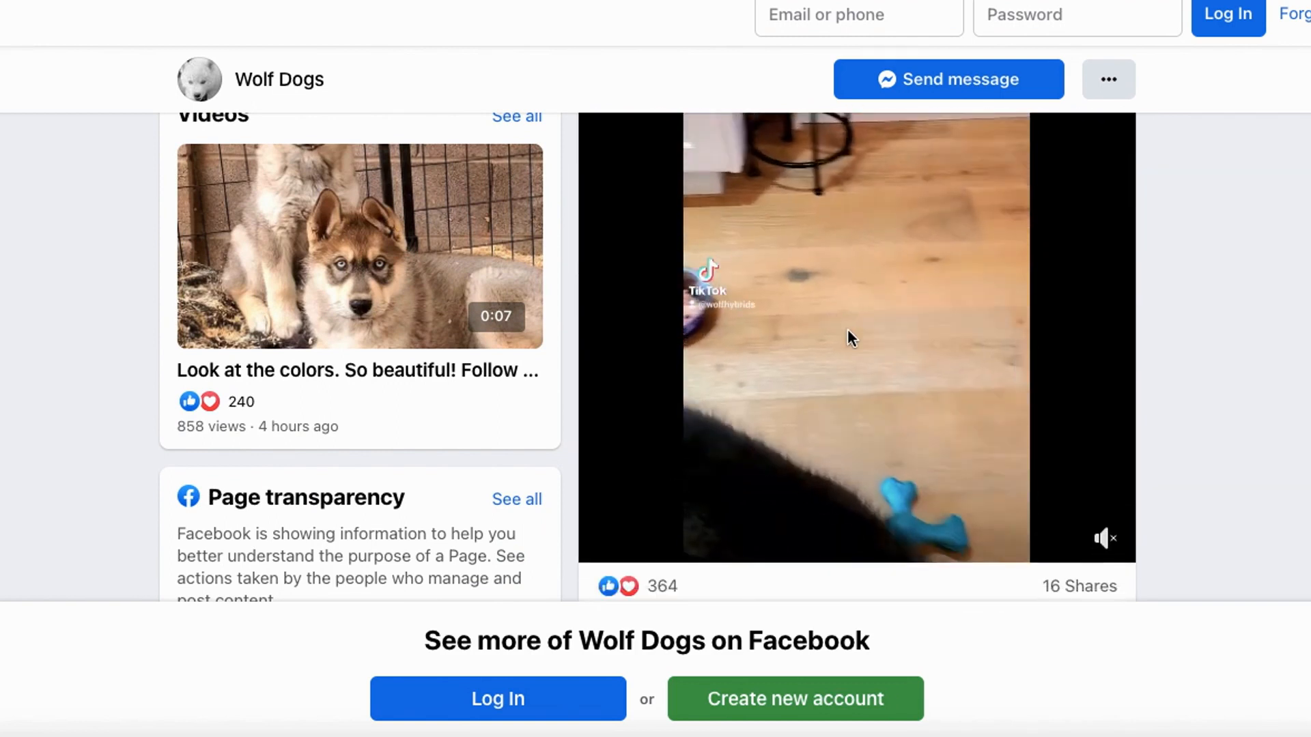
scroll(887, 273, up, 4)
scroll(701, 241, up, 3)
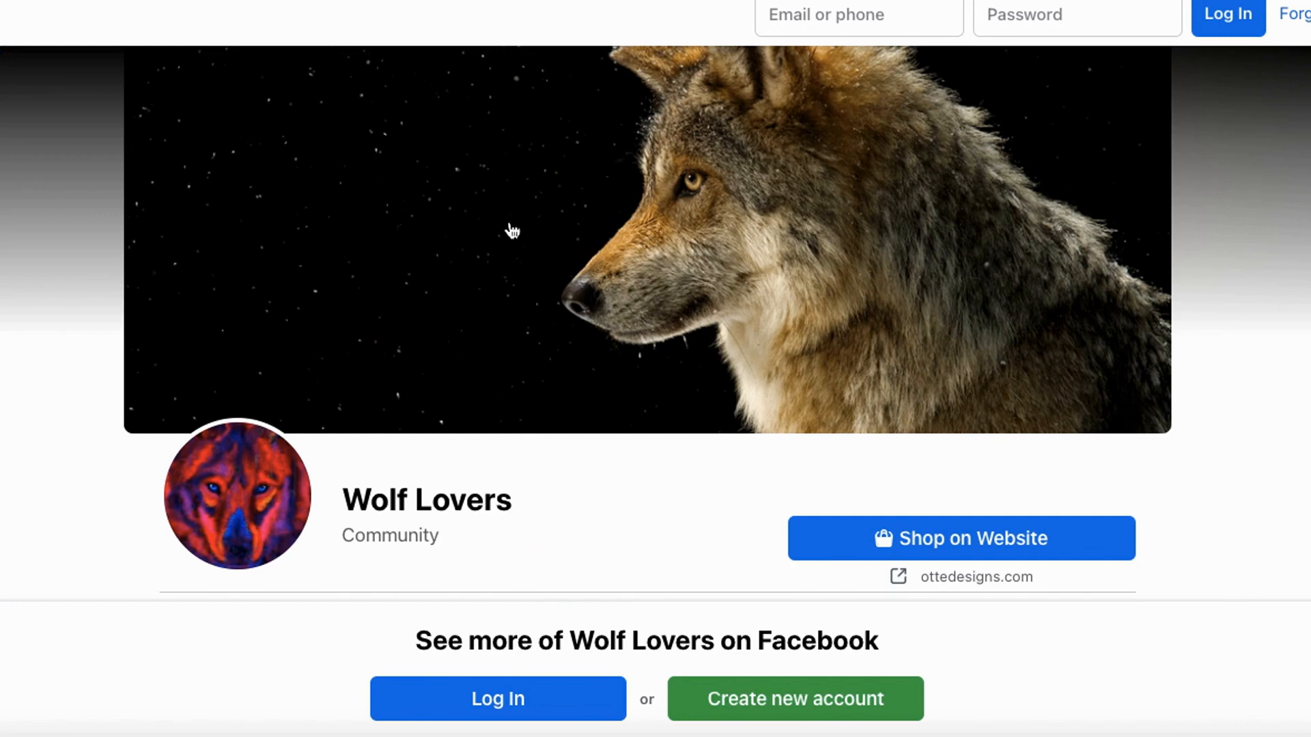
- Check the likes and followers of the Wolf Lovers Facebook page in its About section
scroll(584, 444, down, 8)
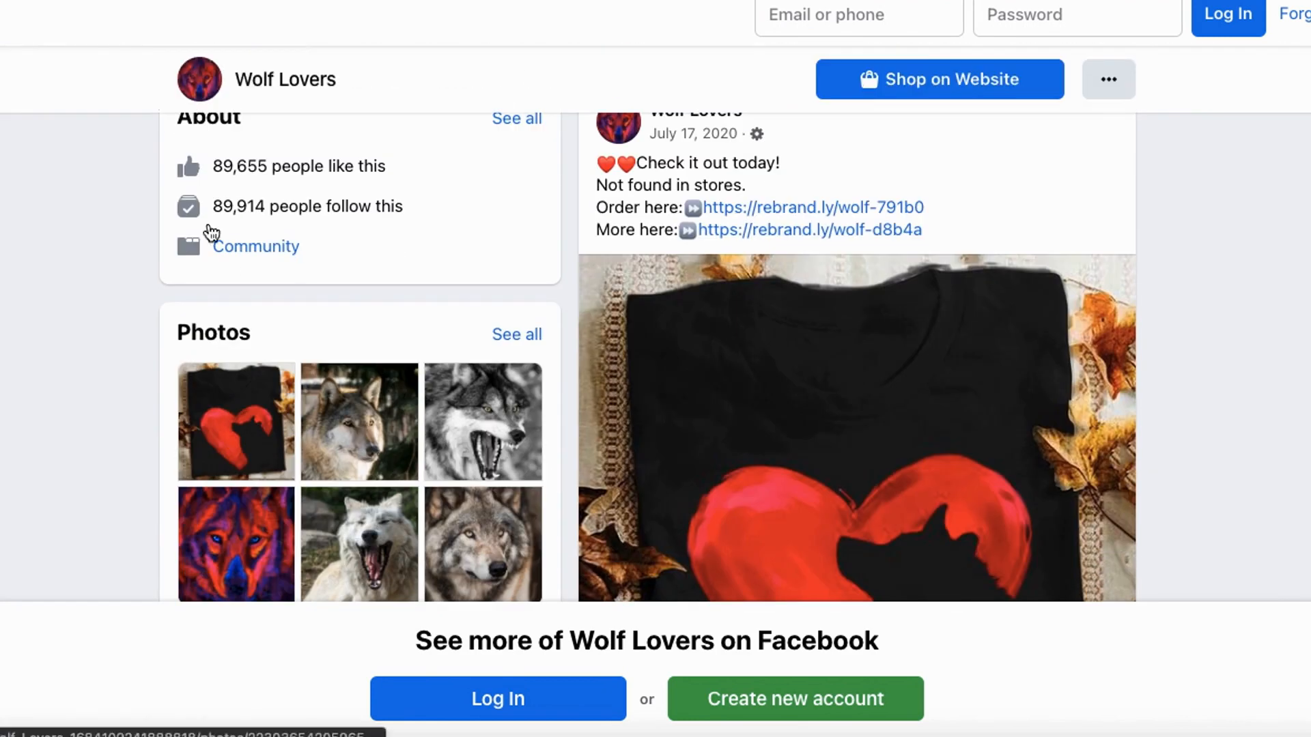
mouse_move(261, 131)
mouse_down()
mouse_move(318, 246)
mouse_move(296, 111)
mouse_up()
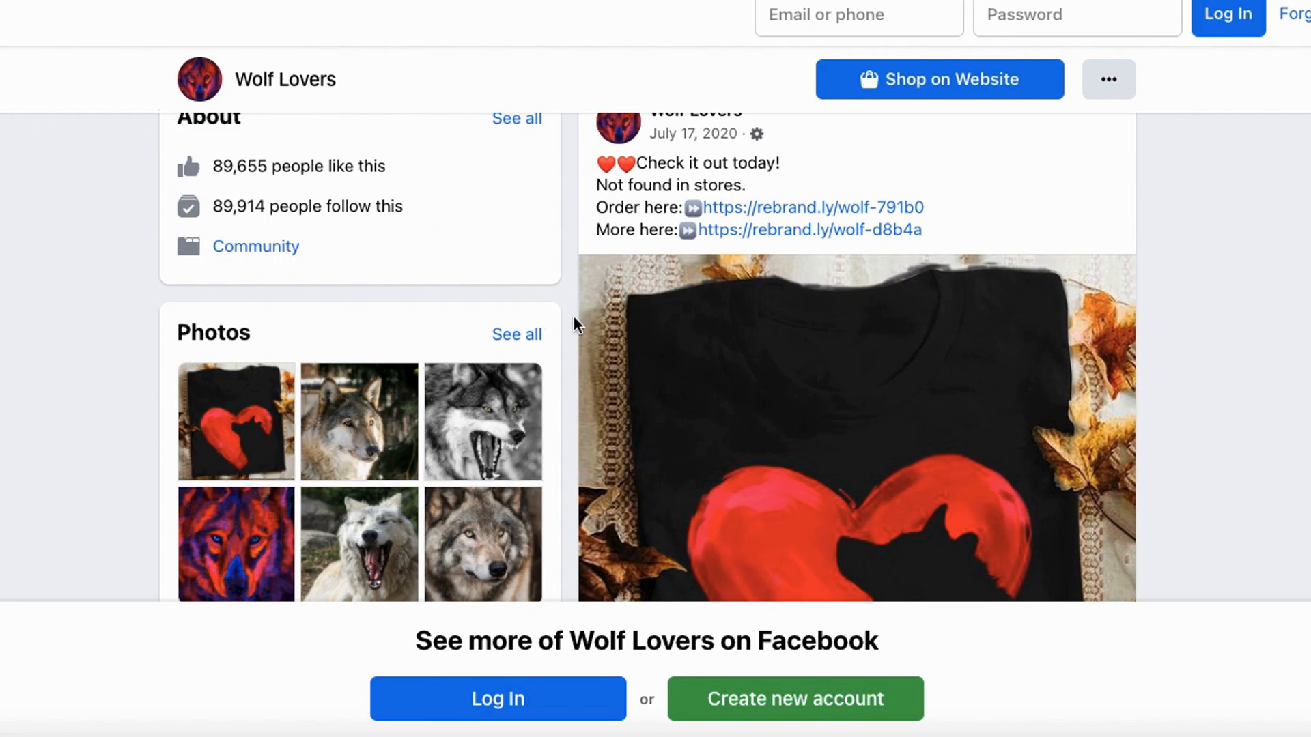
scroll(683, 293, up, 1)
scroll(717, 266, down, 1)
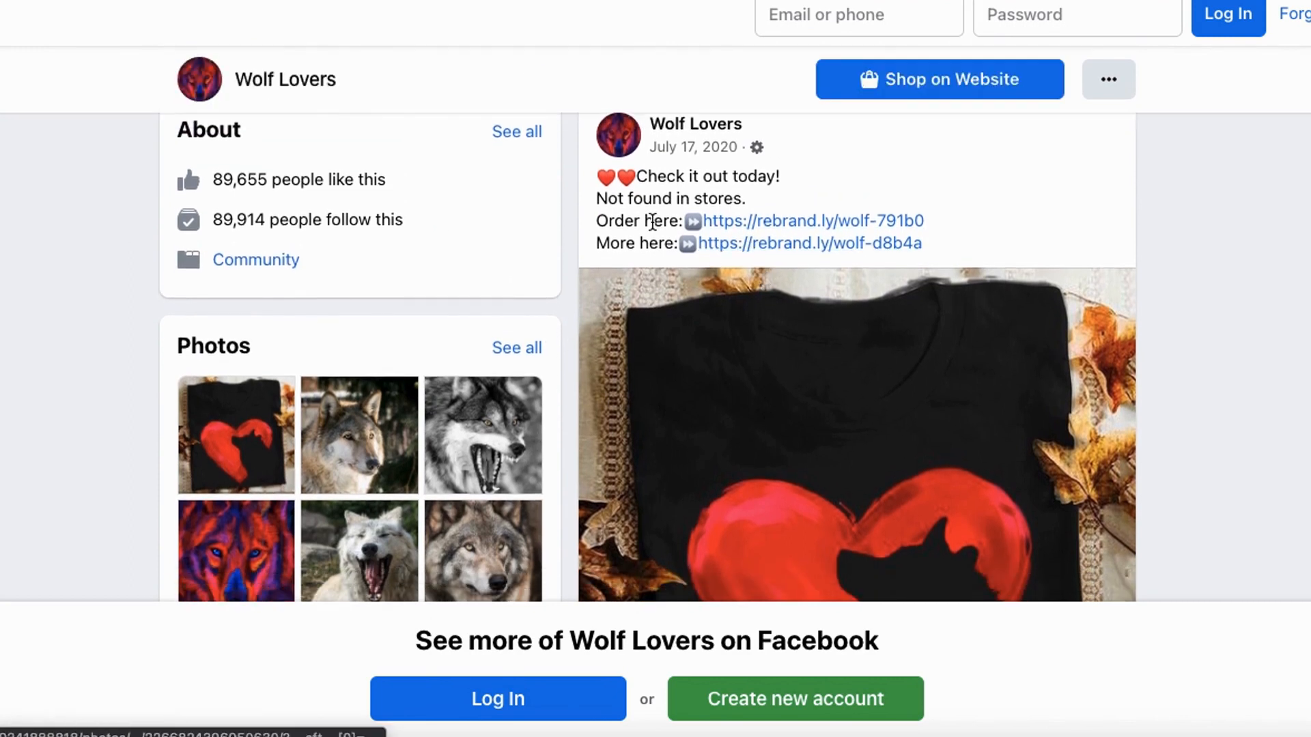
- Examine the Wolf Lovers page's shirt promotion posts, including their offers, store links and engagement
scroll(828, 444, down, 3)
scroll(840, 467, down, 10)
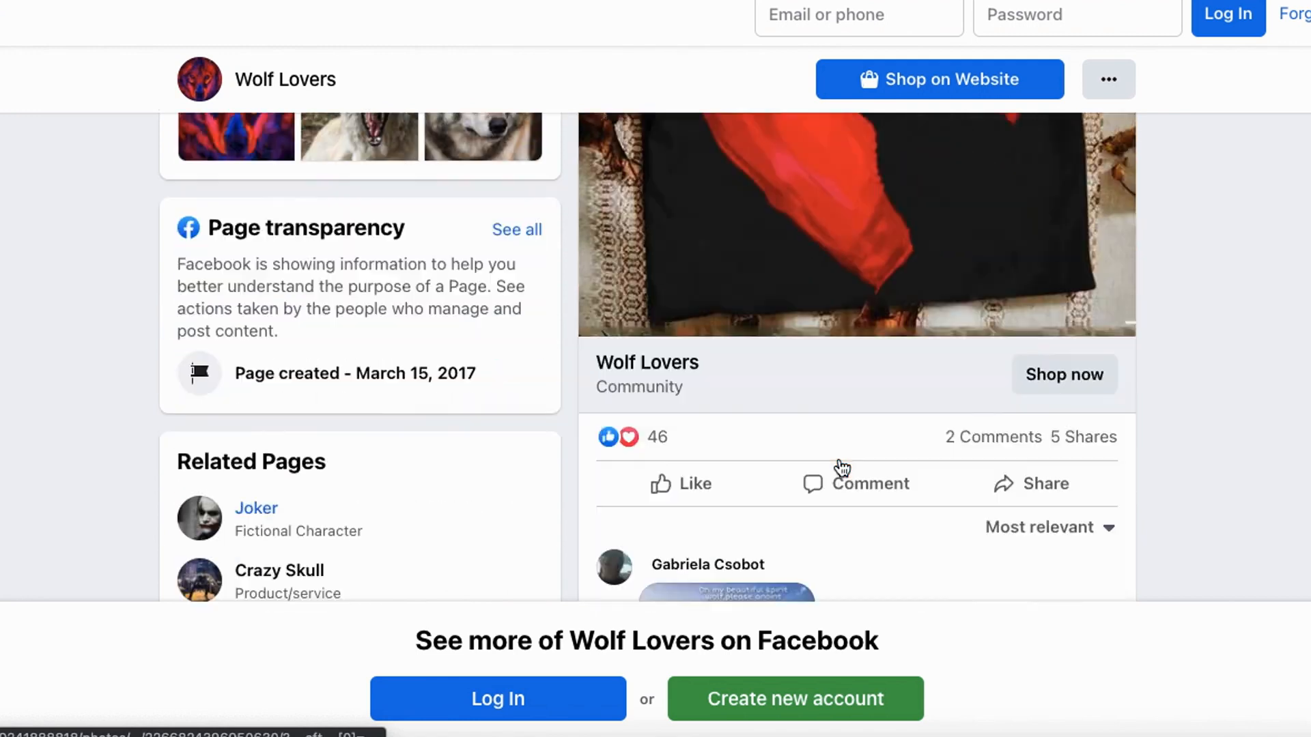
scroll(840, 464, up, 8)
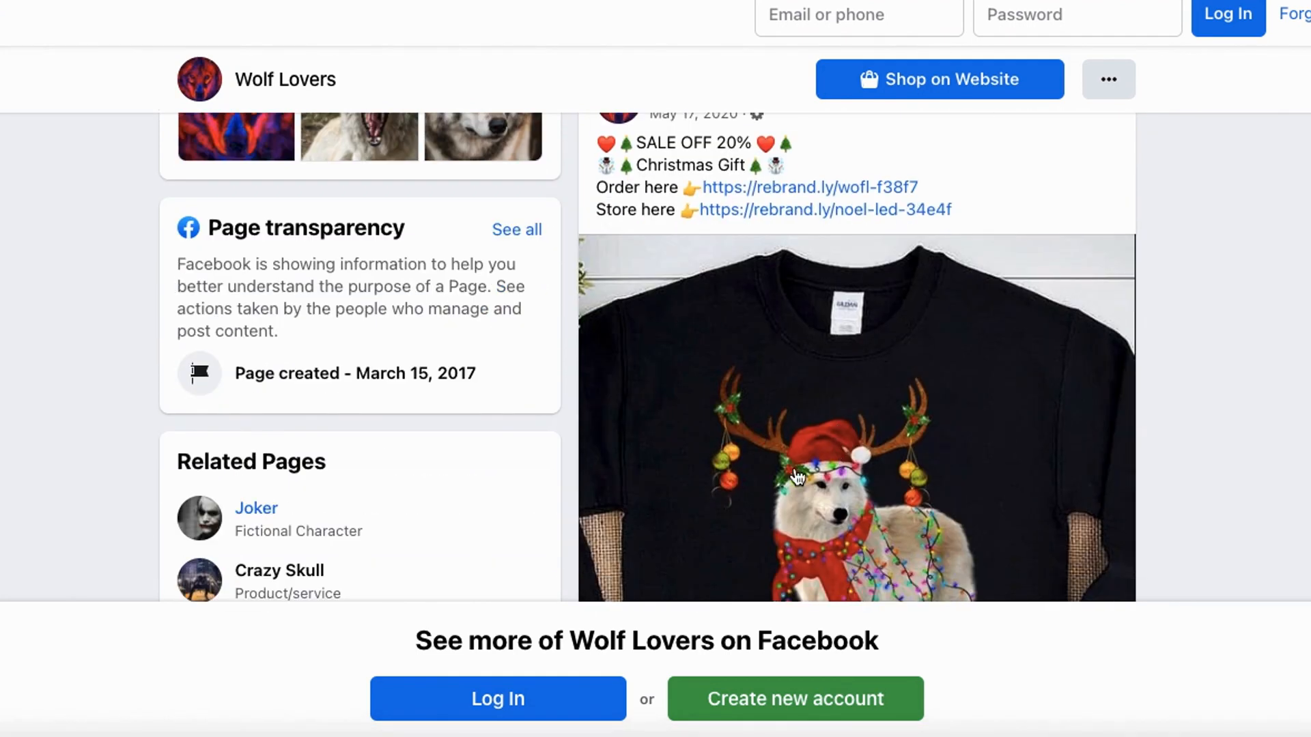
scroll(796, 478, down, 15)
scroll(787, 464, down, 1)
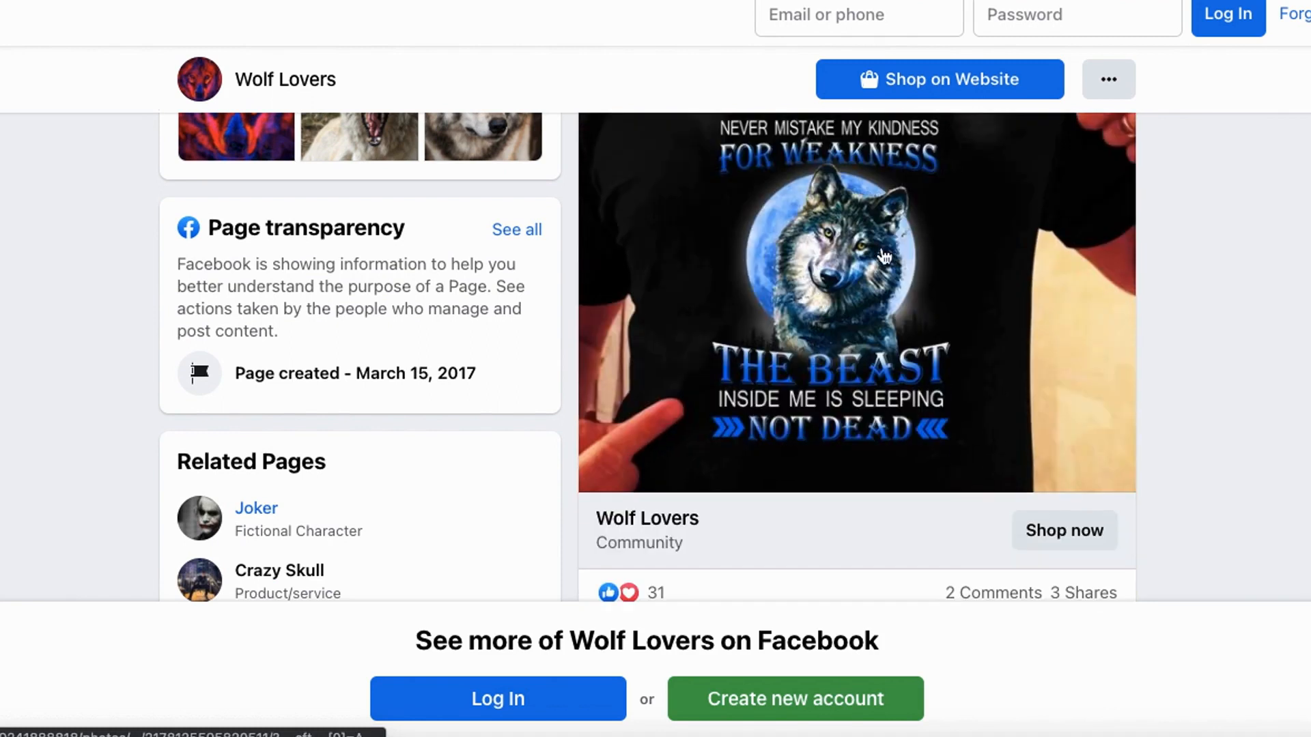
scroll(813, 394, down, 9)
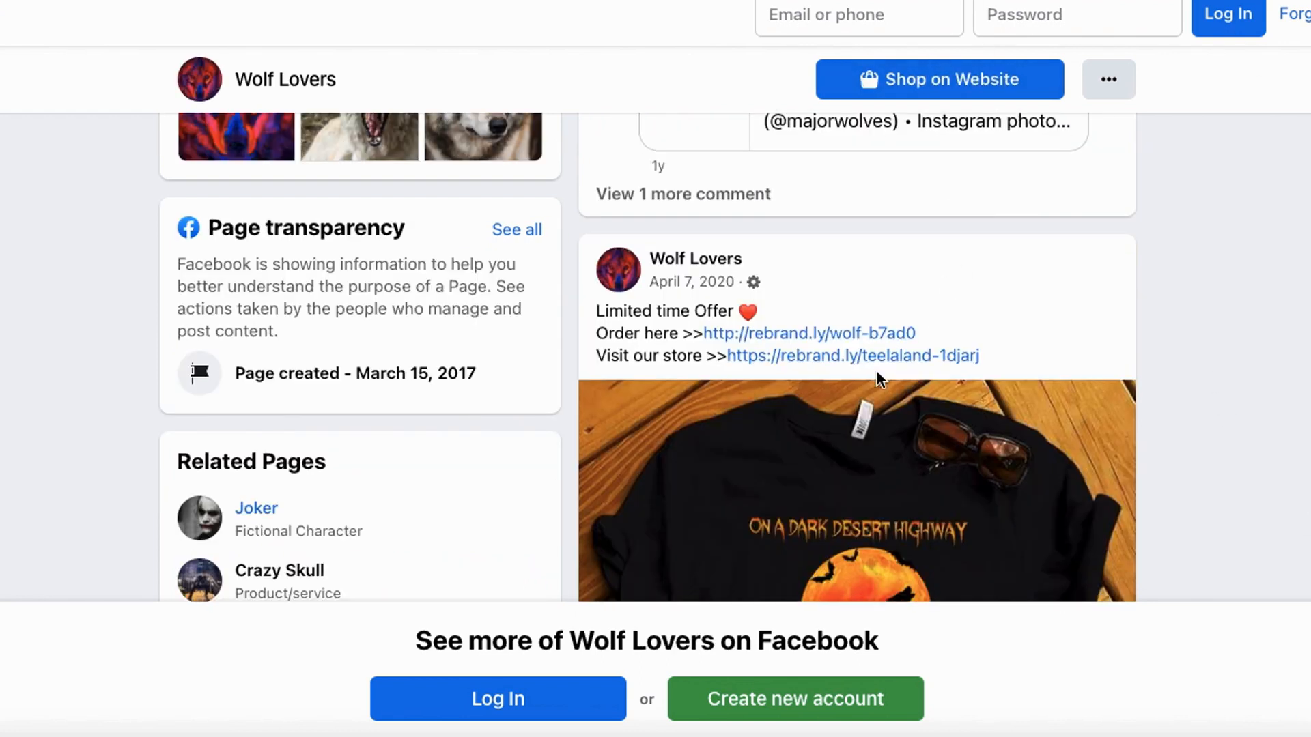
scroll(1130, 296, down, 2)
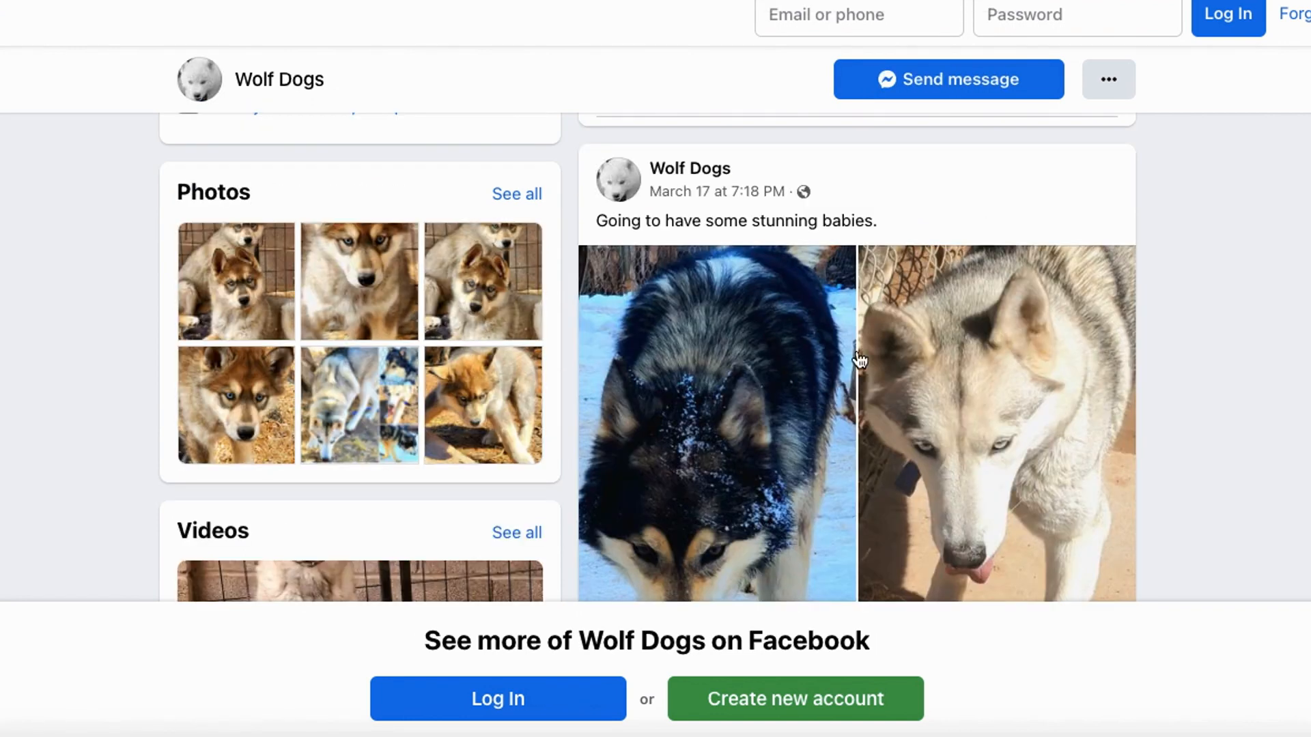
- Return to the Wolf Dogs page and look back over its posts up to the About section
scroll(856, 355, up, 15)
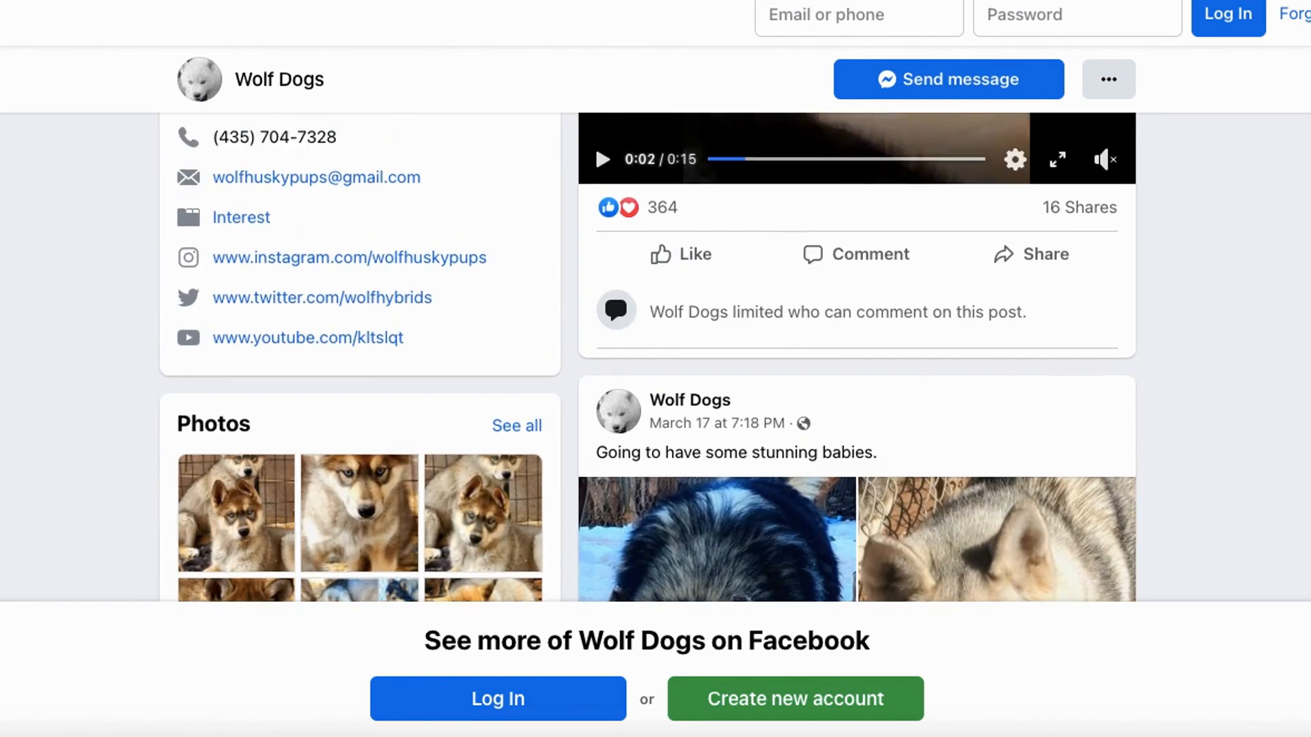
scroll(857, 355, up, 15)
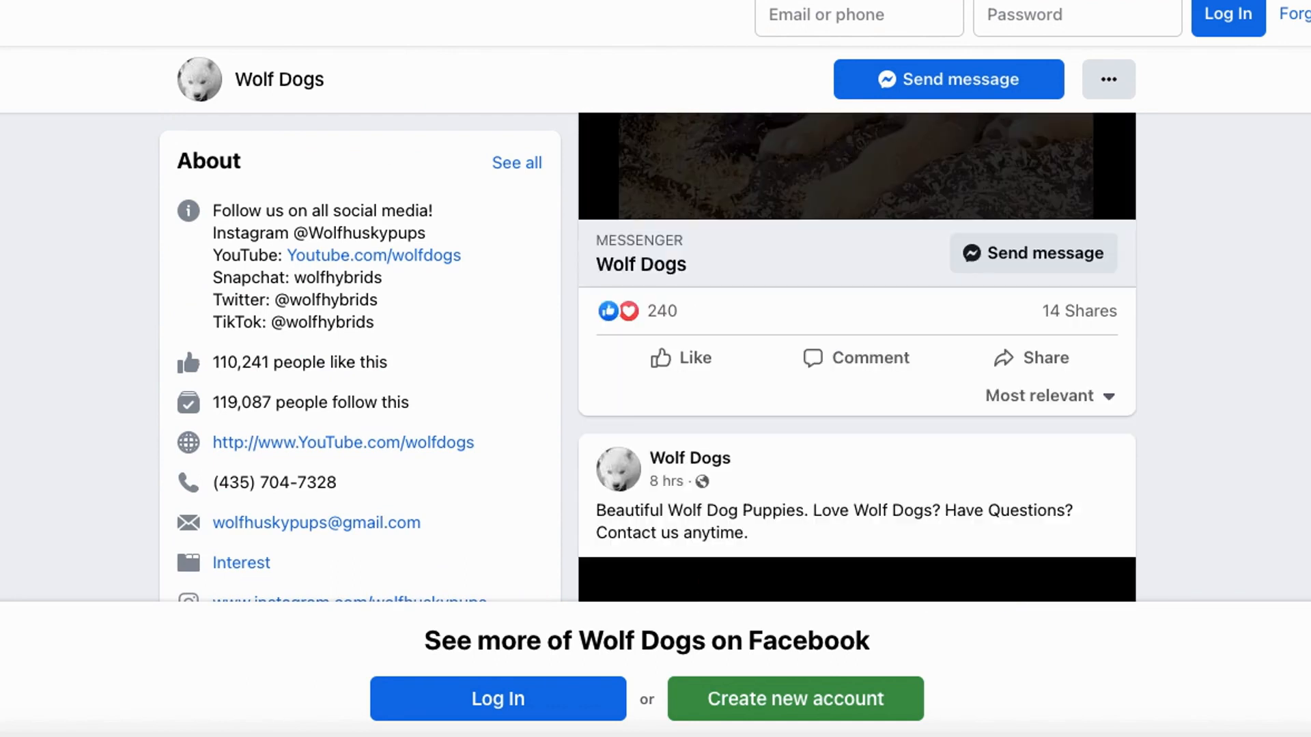
scroll(857, 355, up, 5)
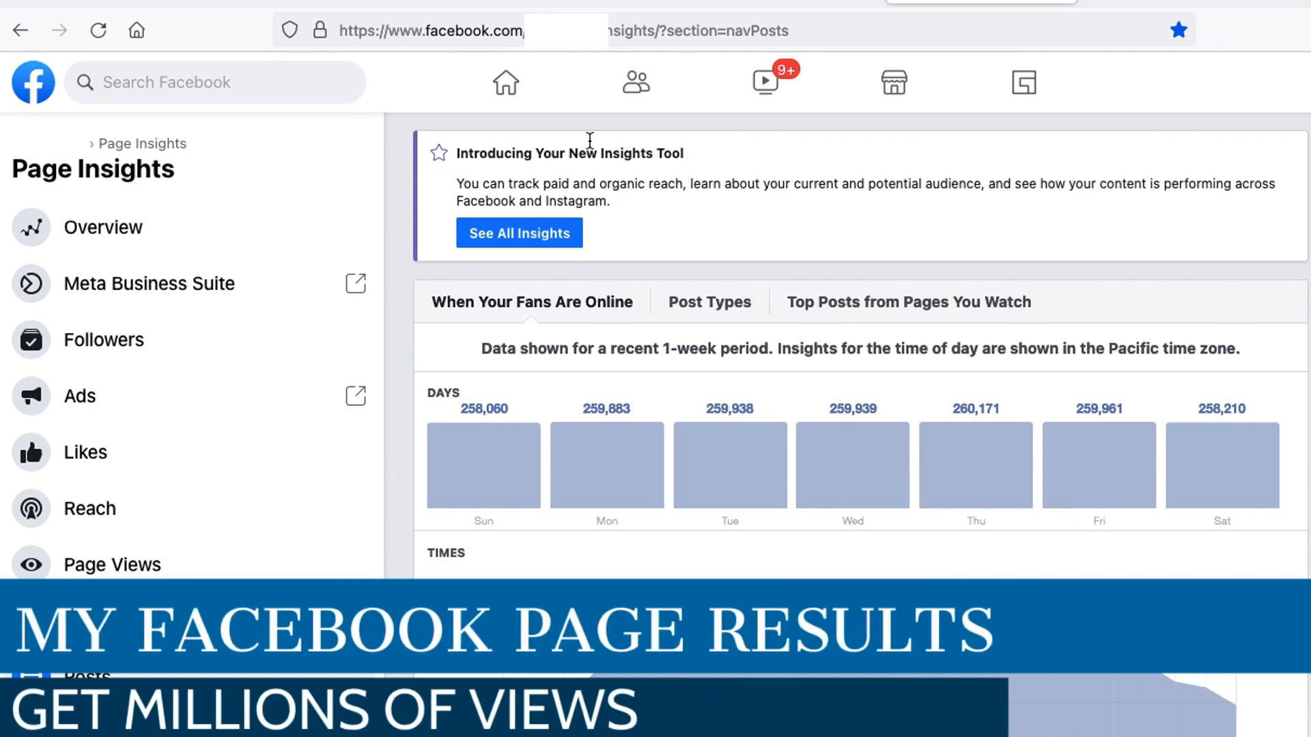
- Examine the days and times when fans are online in the Facebook Page Insights for posts
click(90, 29)
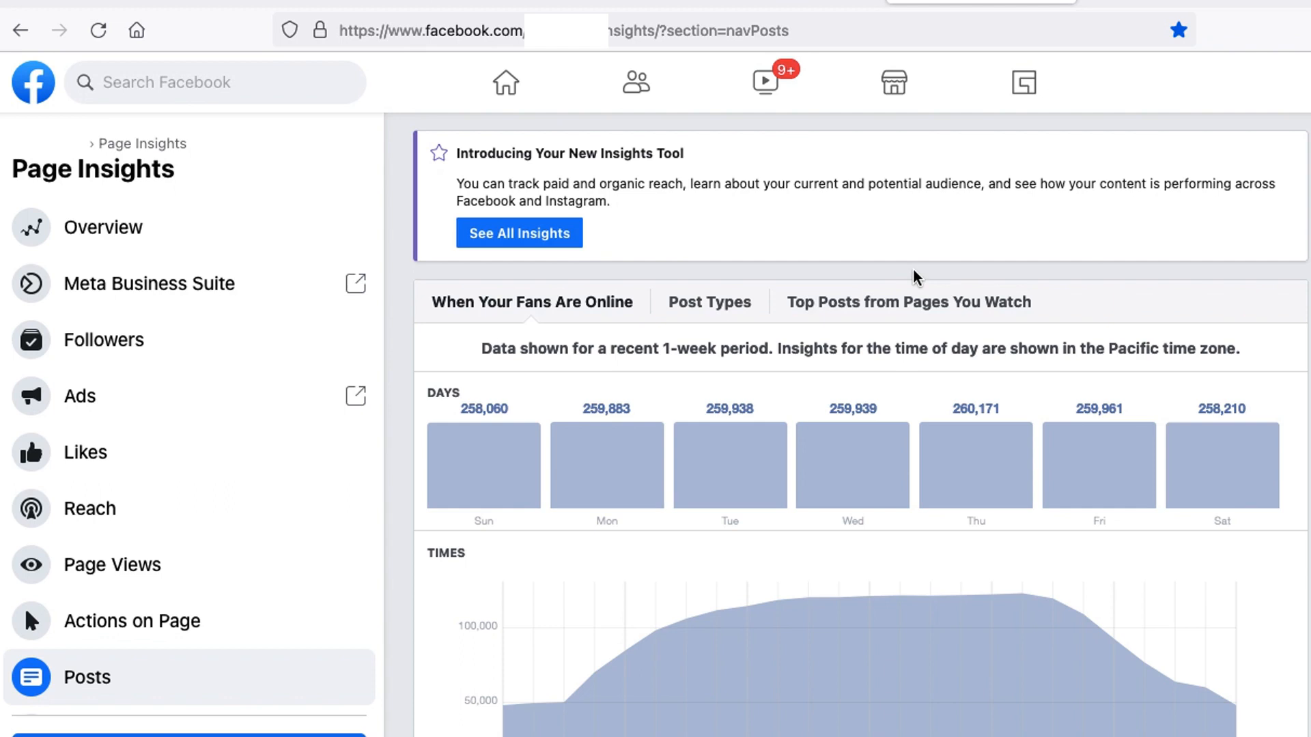
scroll(921, 315, down, 1)
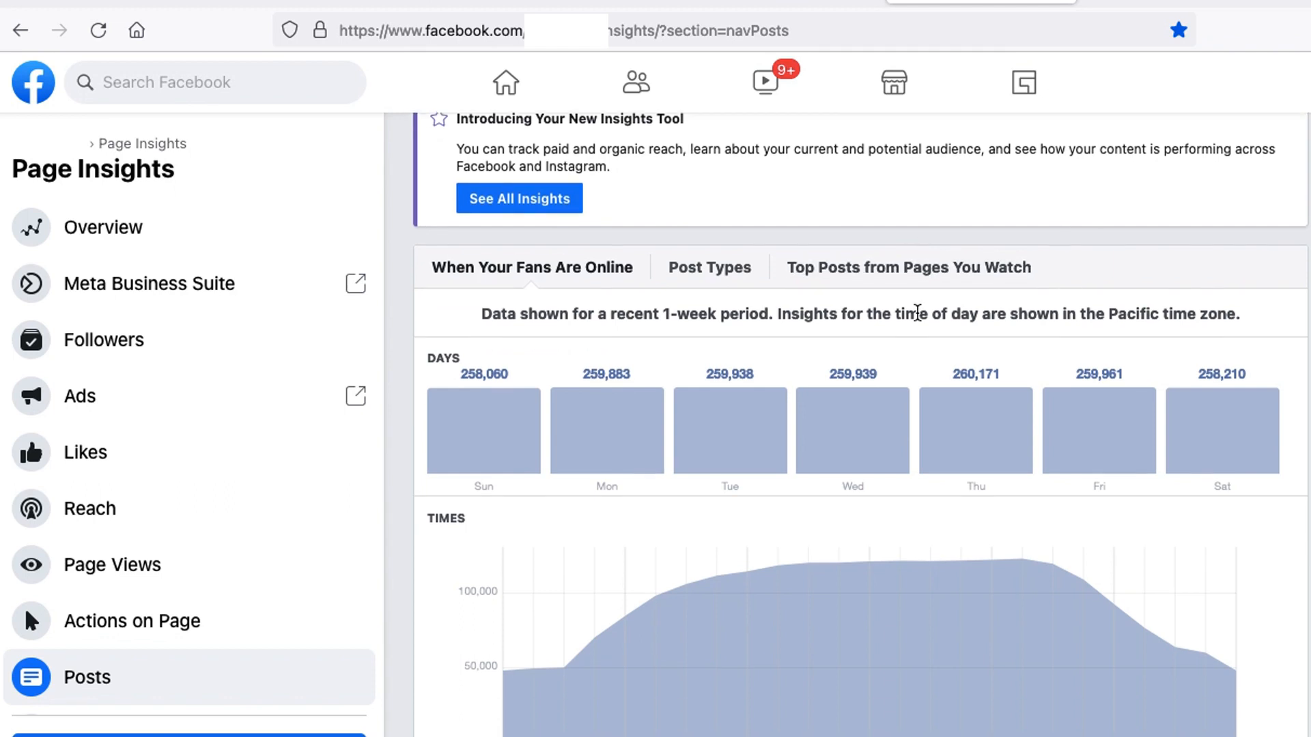
scroll(917, 318, down, 15)
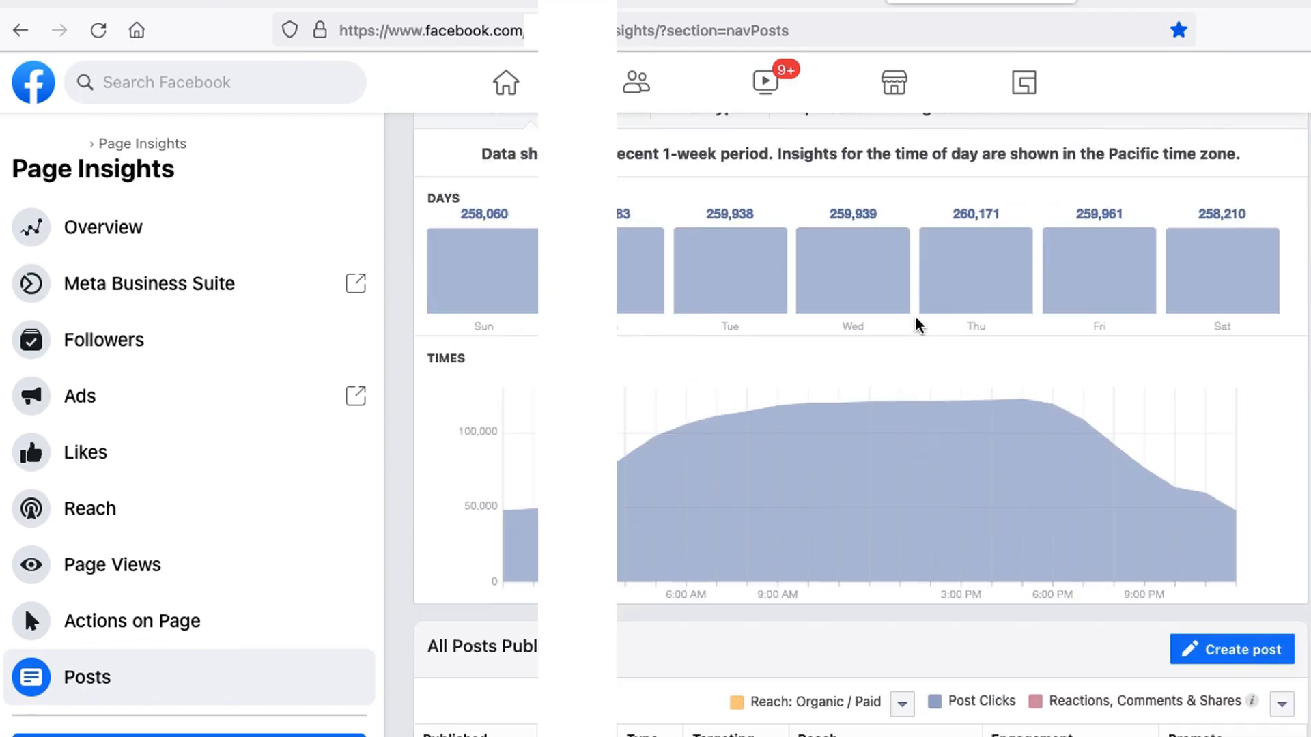
- Examine the reach and engagement of the page's published posts from March 20 back to March 6, 2022, loading older posts as needed
scroll(919, 326, down, 5)
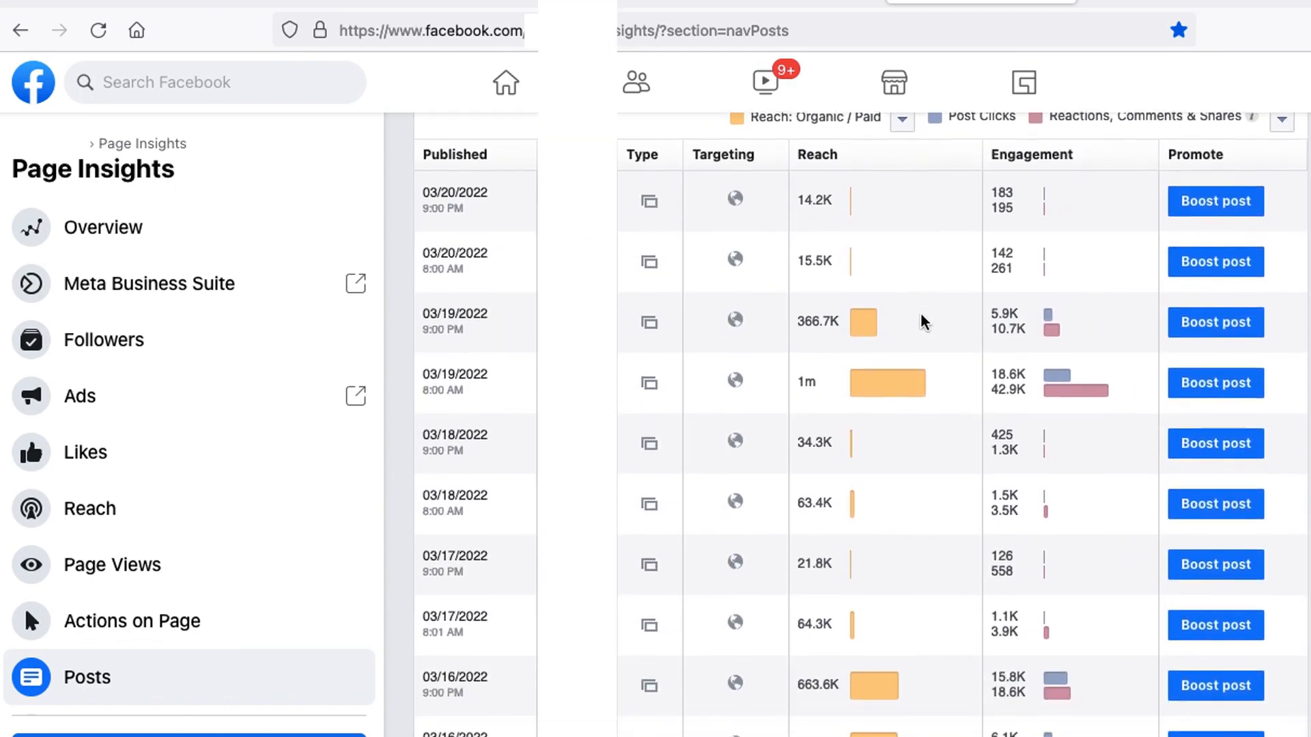
mouse_move(891, 303)
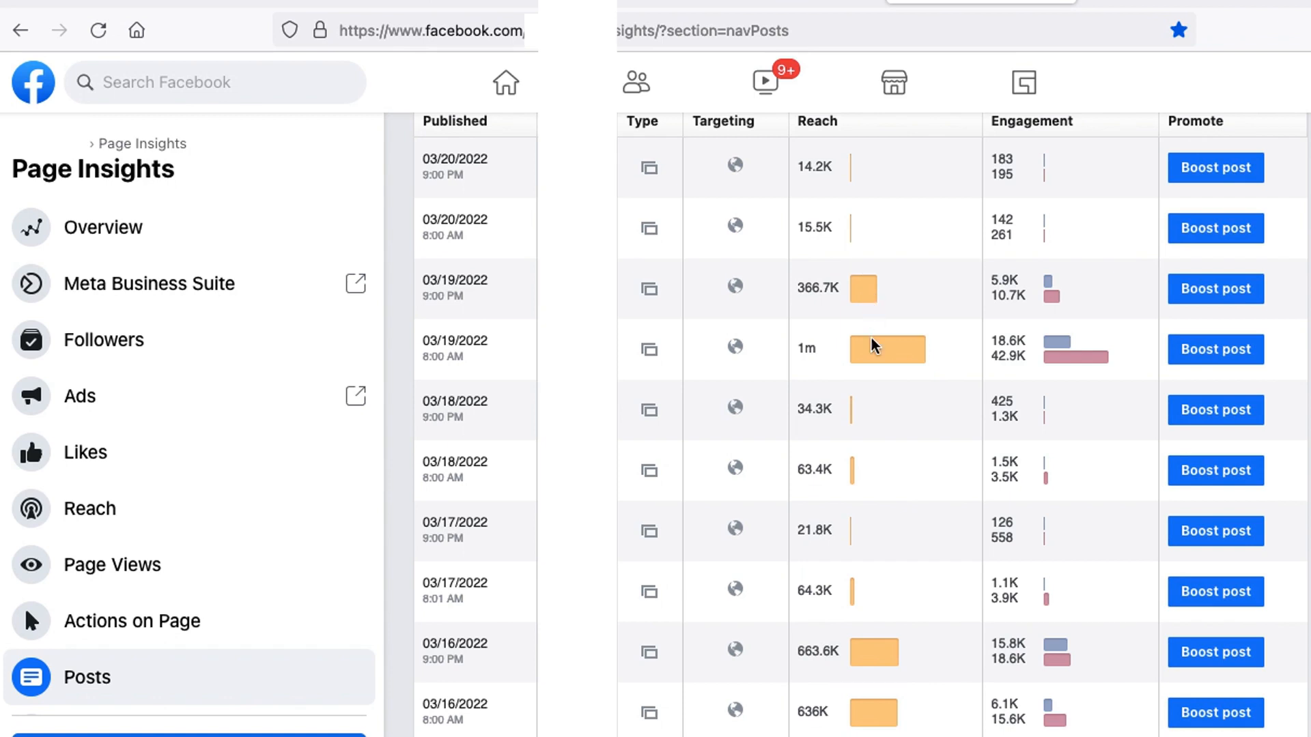
mouse_move(887, 350)
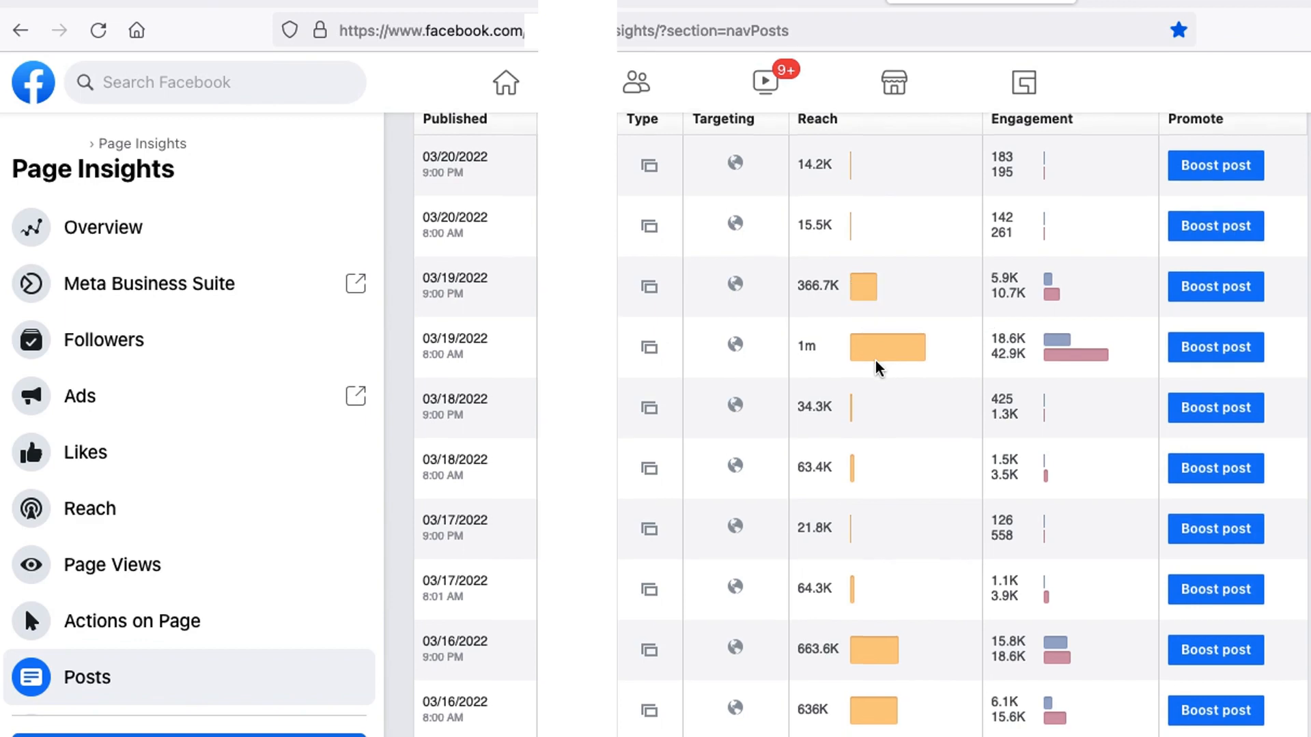
scroll(878, 366, down, 5)
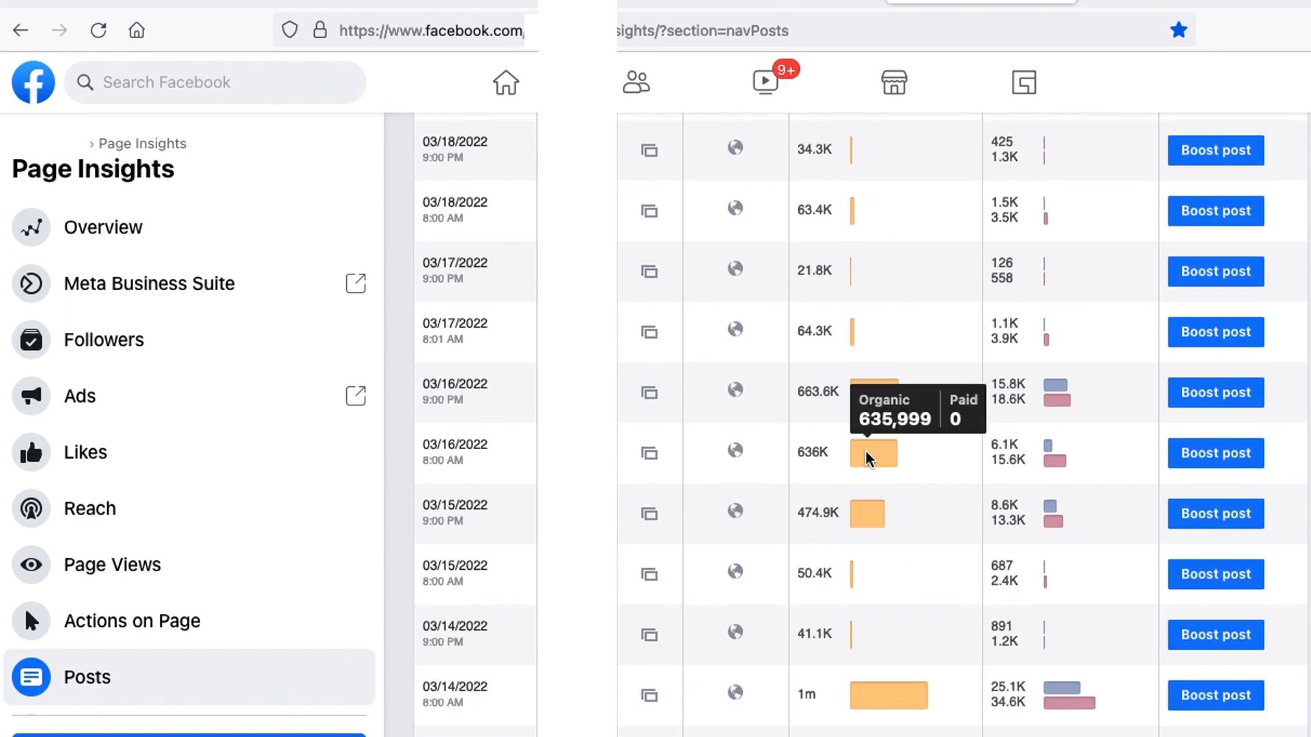
scroll(871, 521, down, 2)
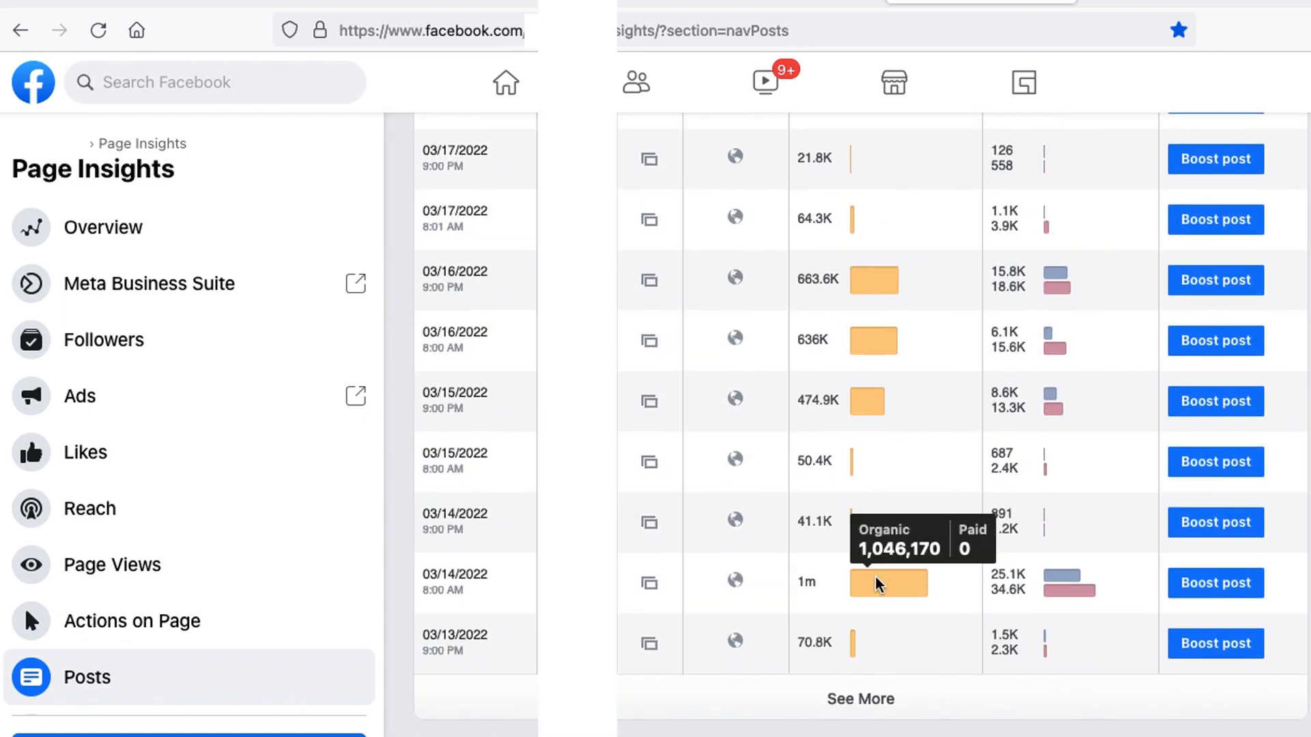
click(869, 703)
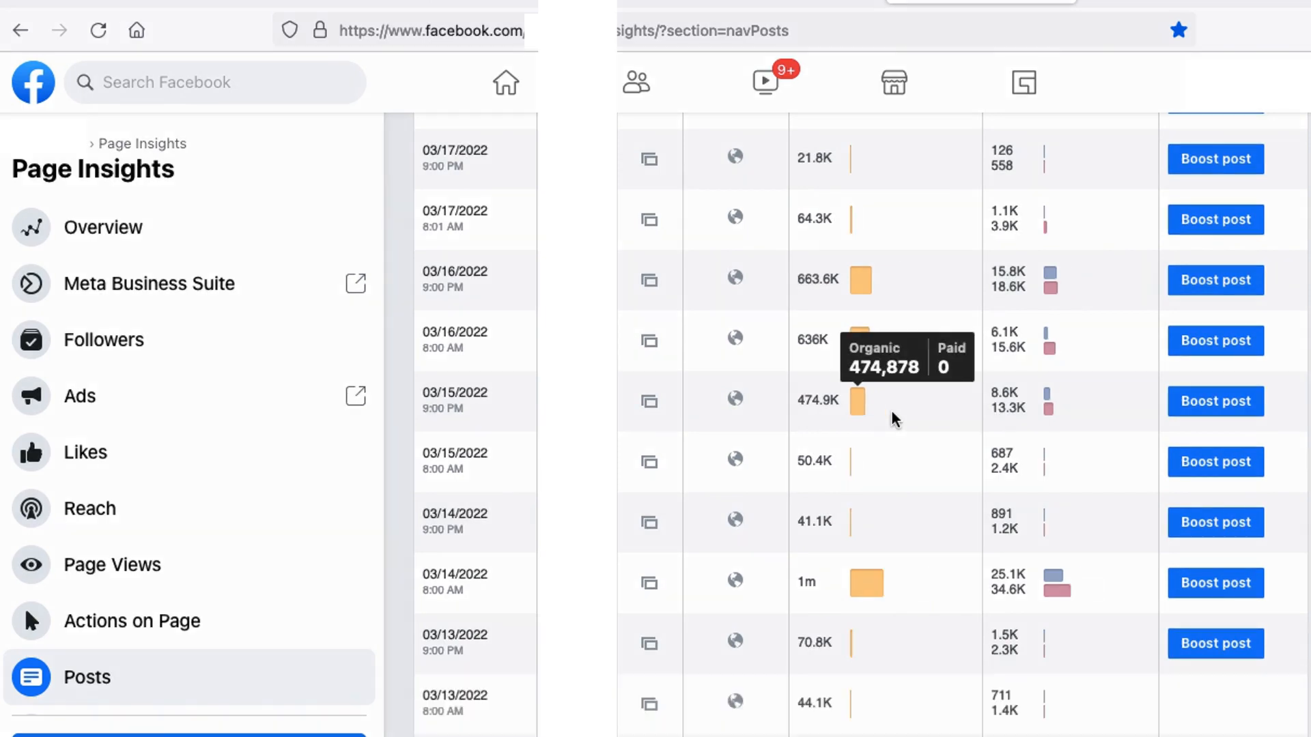
scroll(895, 419, down, 10)
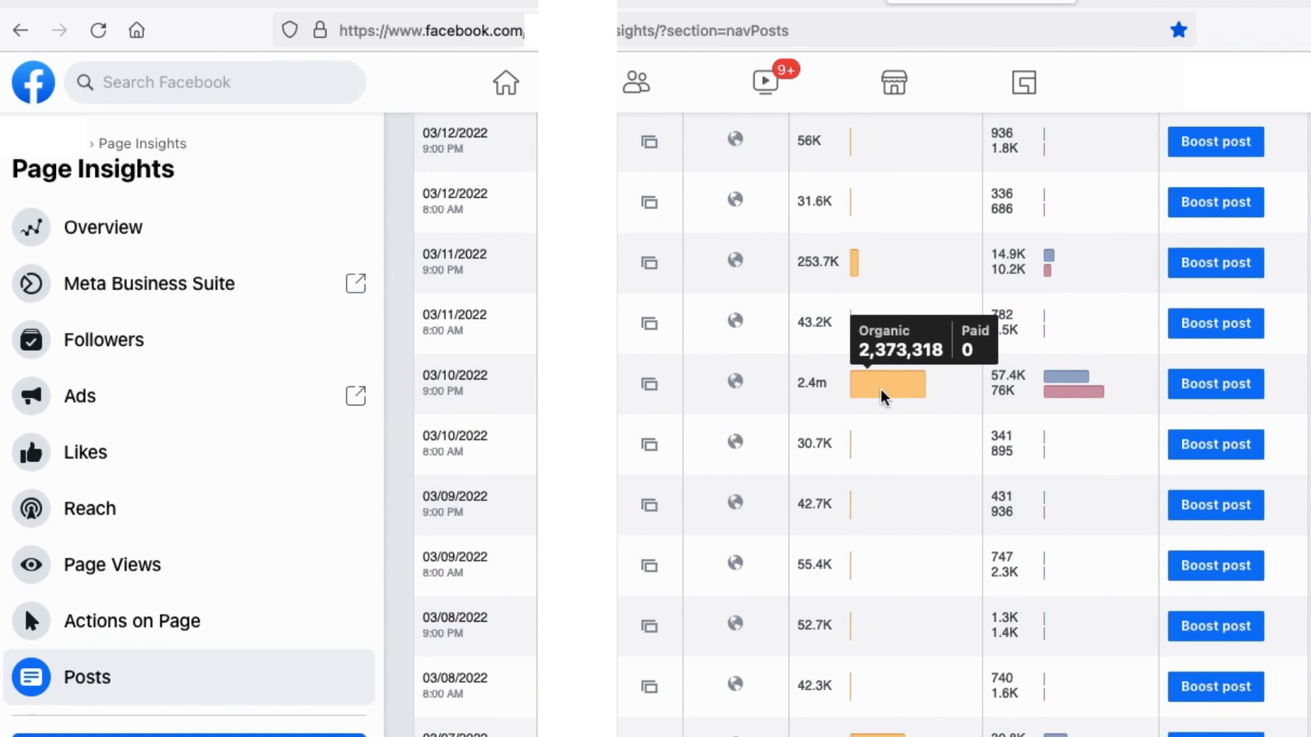
scroll(880, 396, down, 5)
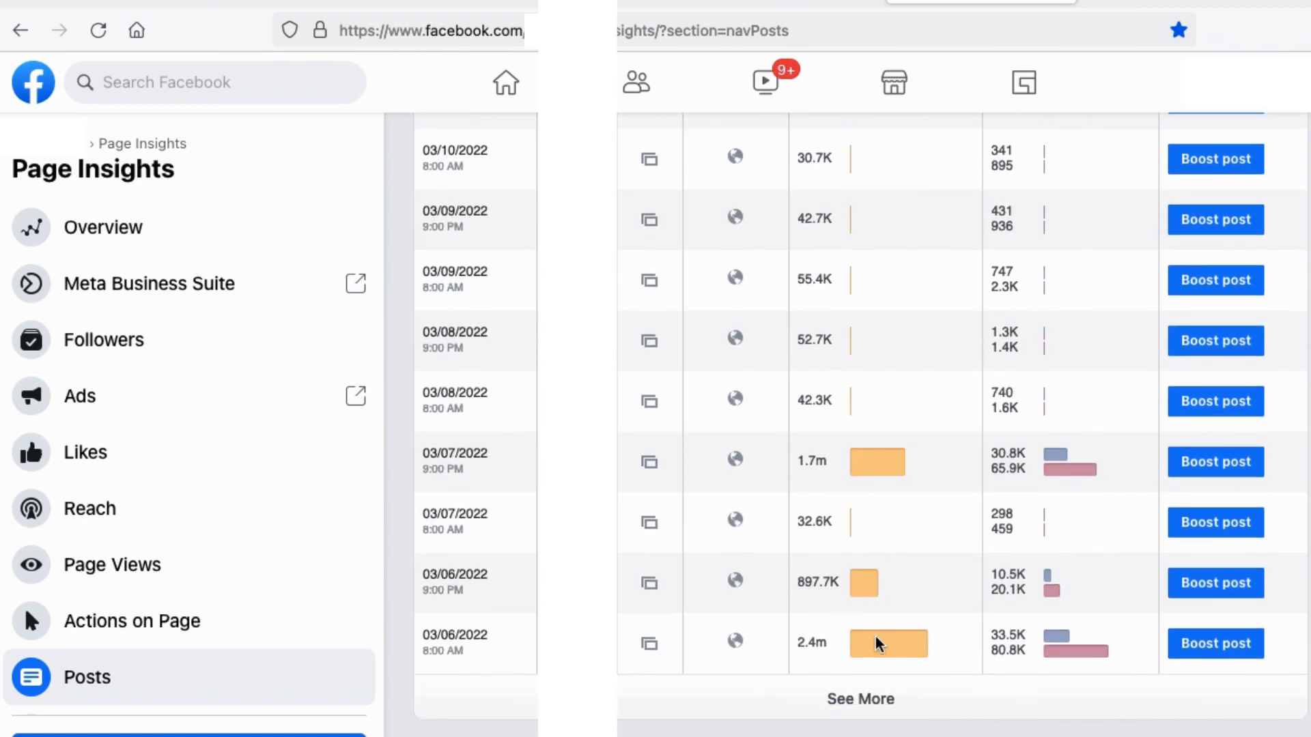
mouse_move(873, 656)
- Load more published posts and check the organic reach of those from March 5 back to February 27, 2022
click(866, 700)
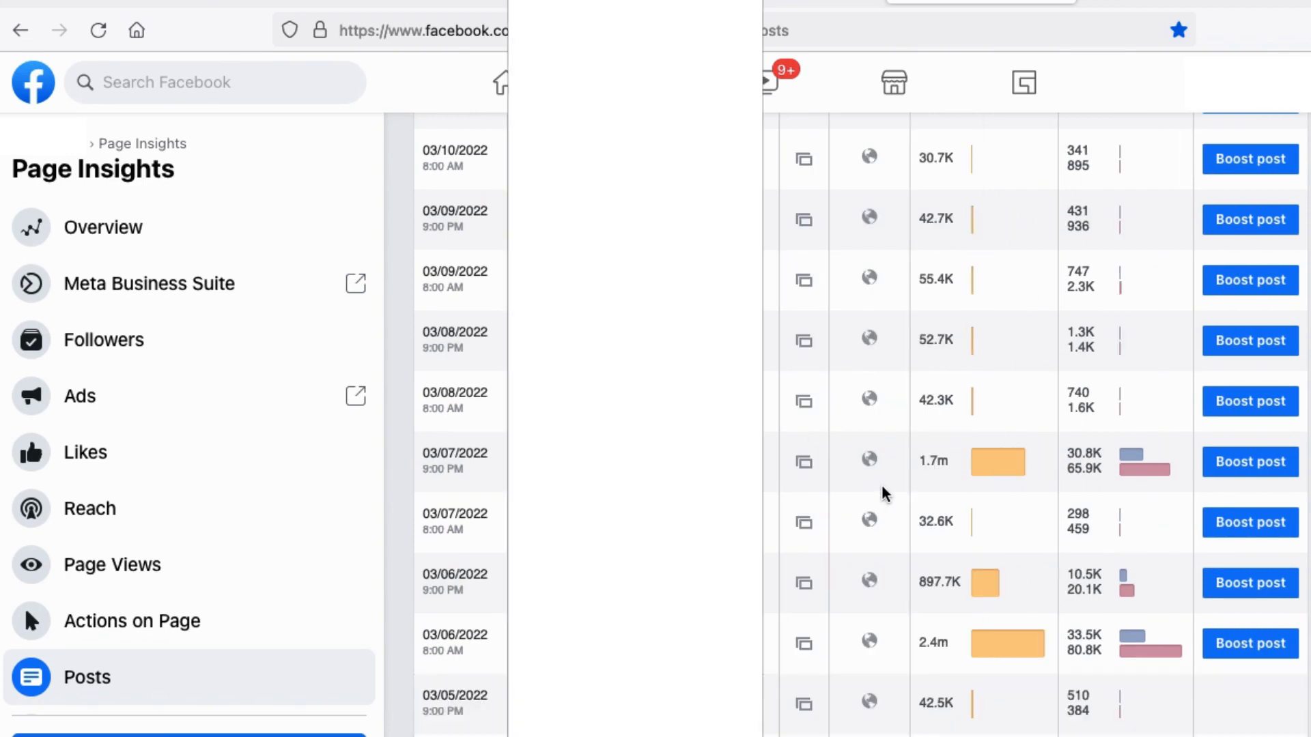
scroll(990, 477, down, 4)
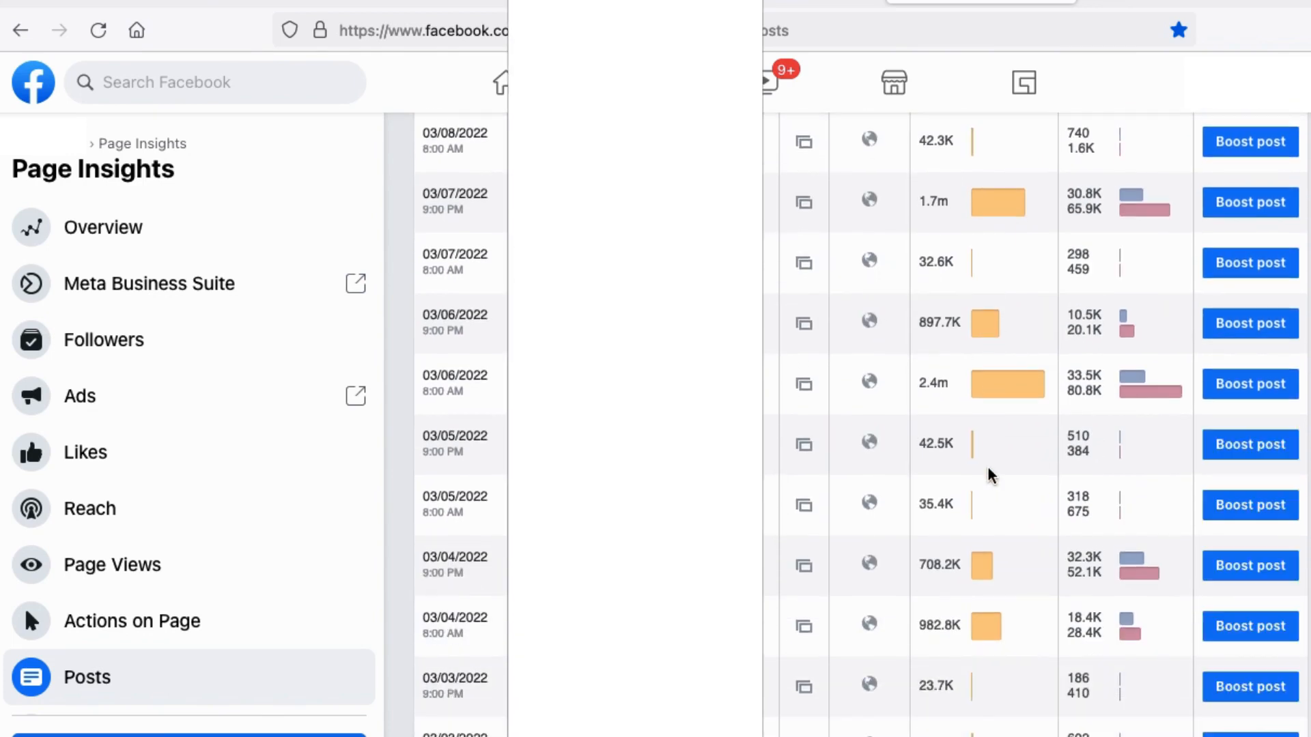
scroll(991, 475, down, 2)
mouse_move(987, 467)
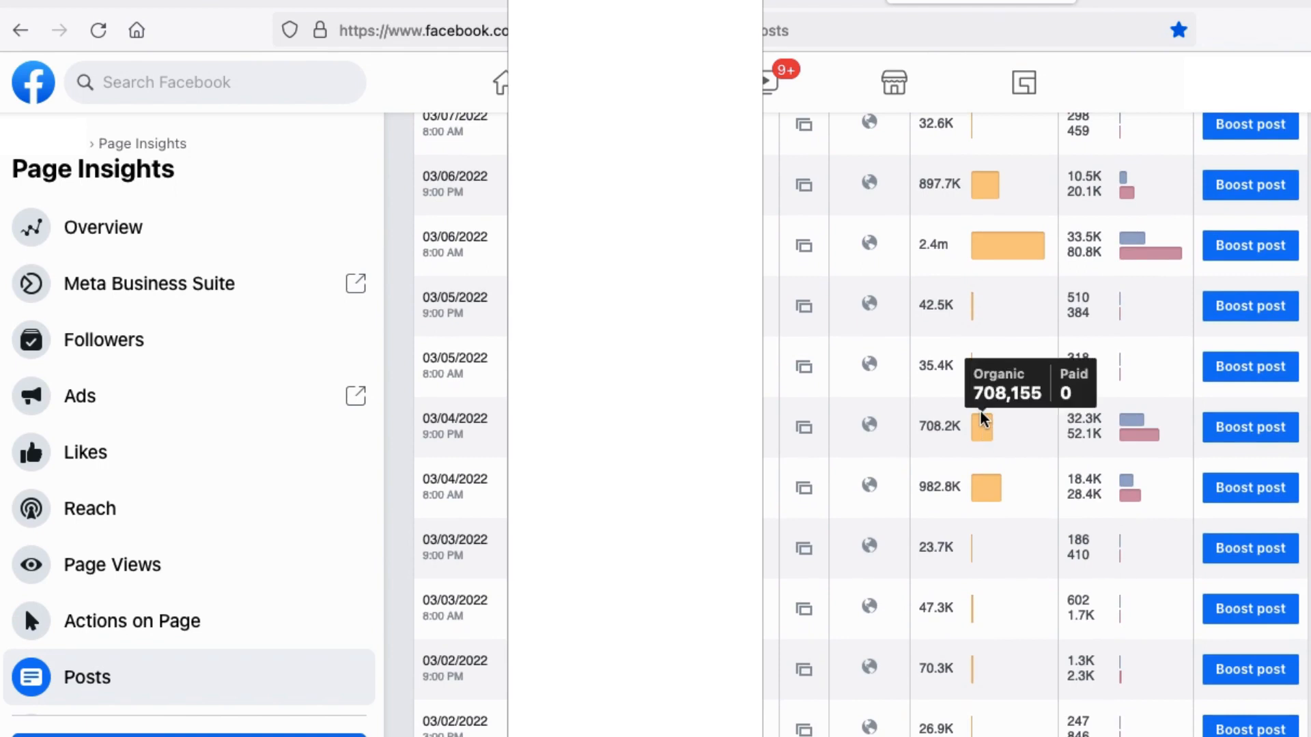
mouse_move(986, 495)
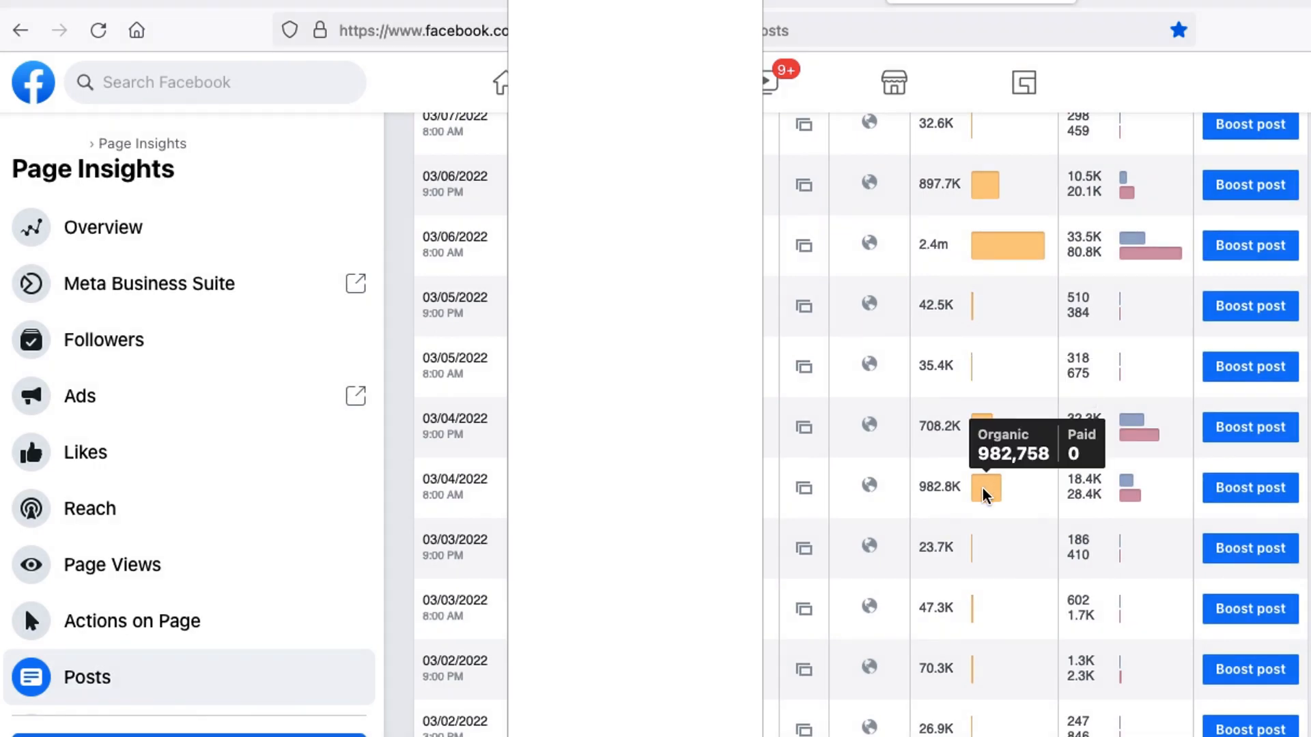
scroll(986, 495, down, 6)
mouse_move(1003, 585)
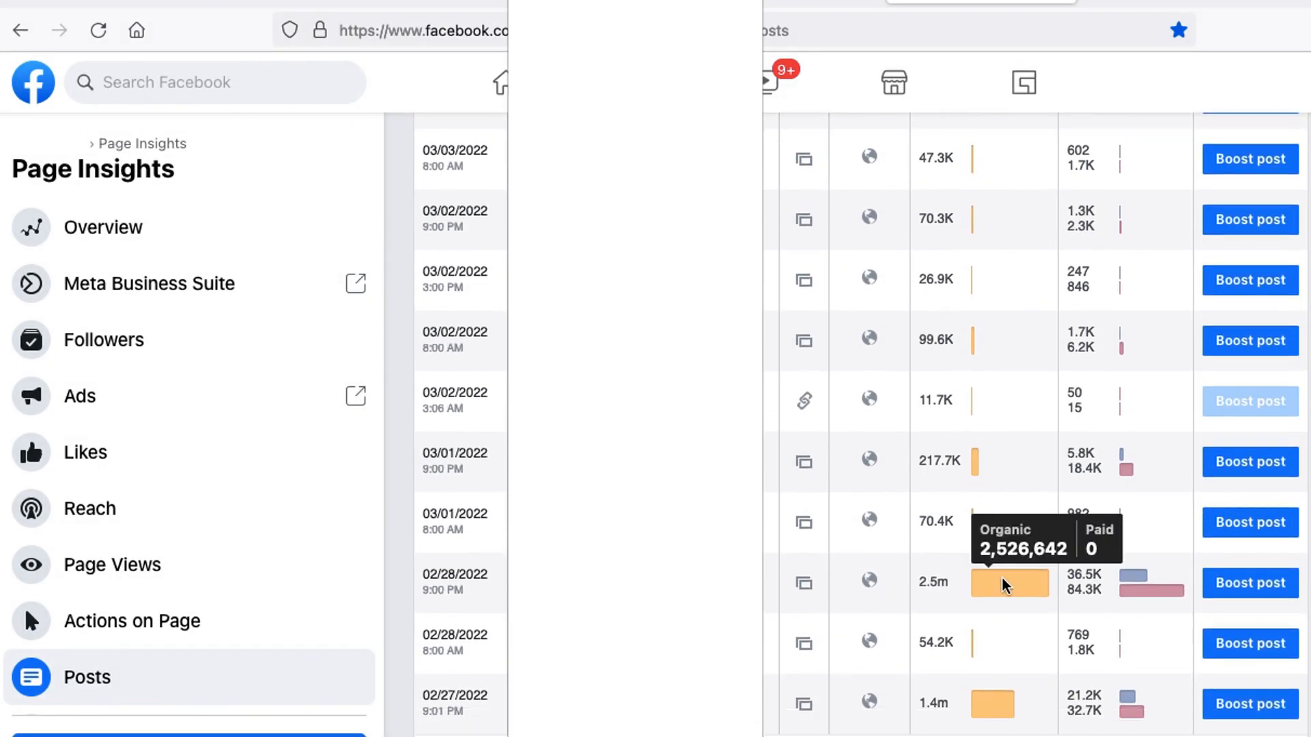
scroll(1003, 585, down, 1)
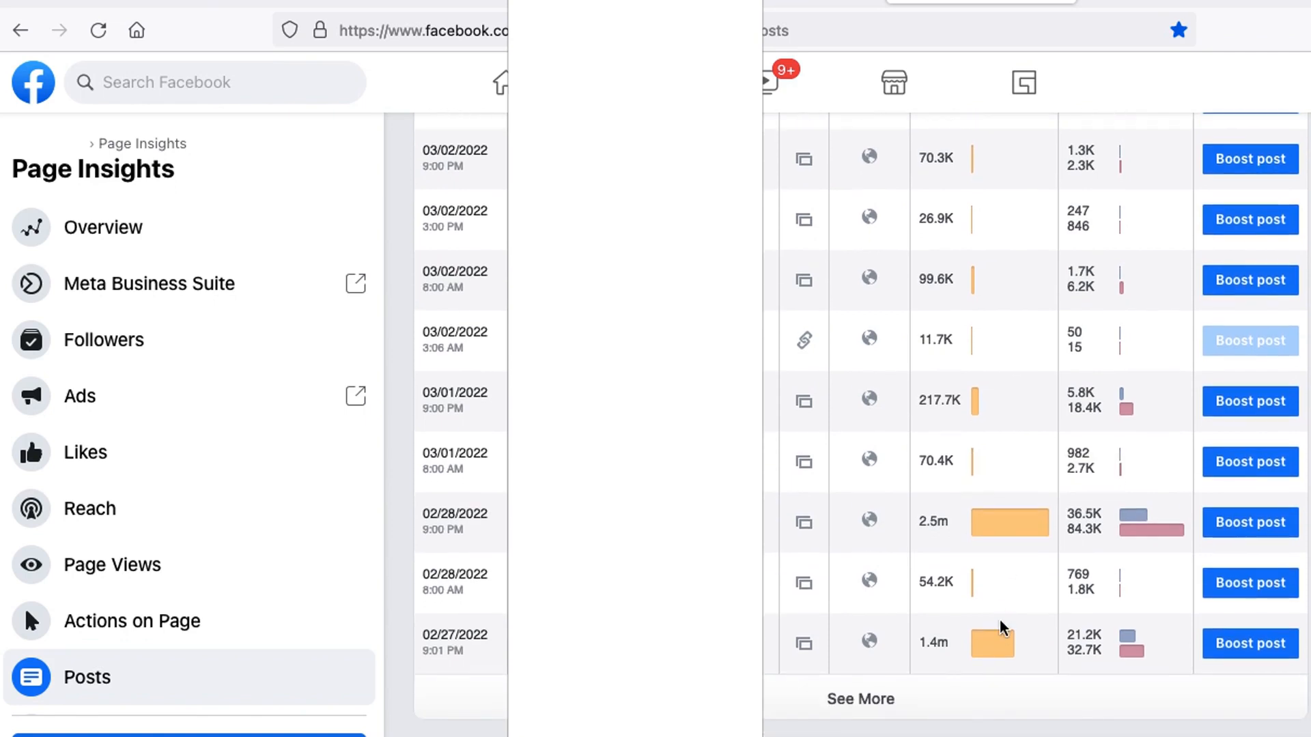
- Keep loading older posts and examine the organic reach of the best performers from February 27 back to mid-February 2022
click(880, 699)
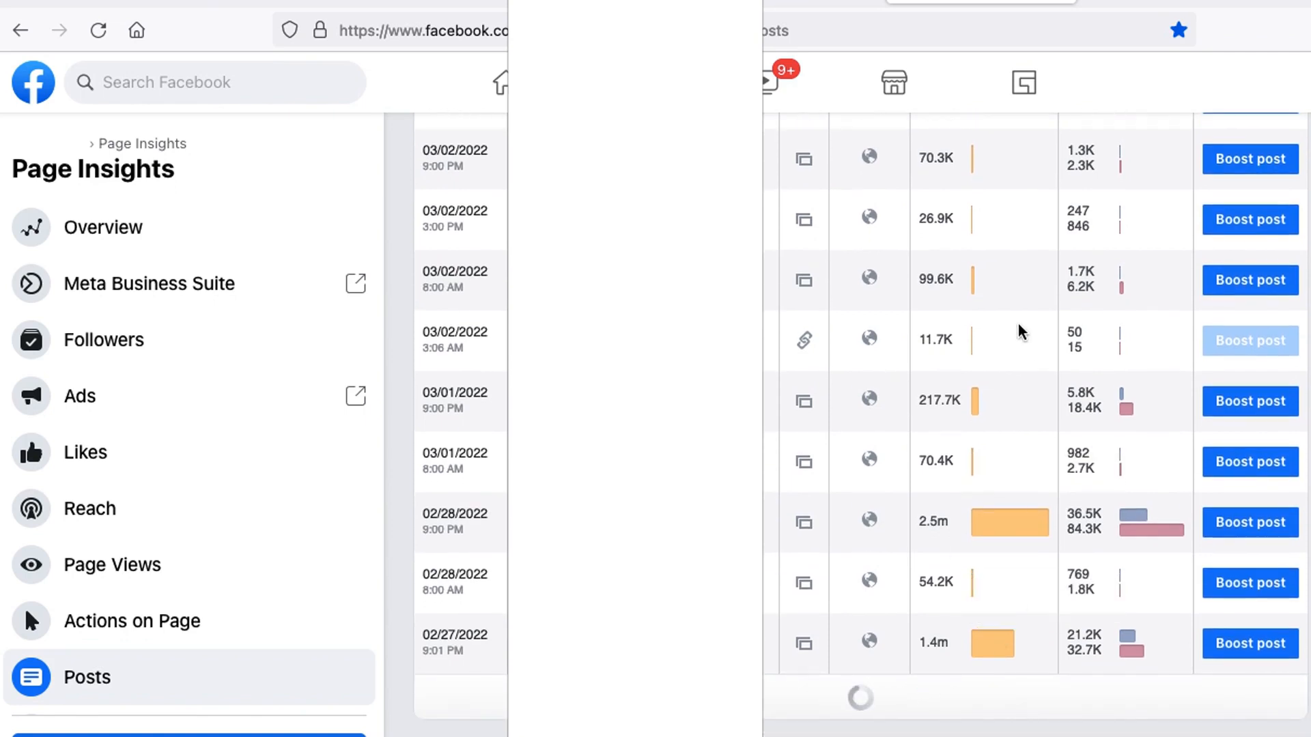
scroll(1021, 331, down, 5)
mouse_move(989, 314)
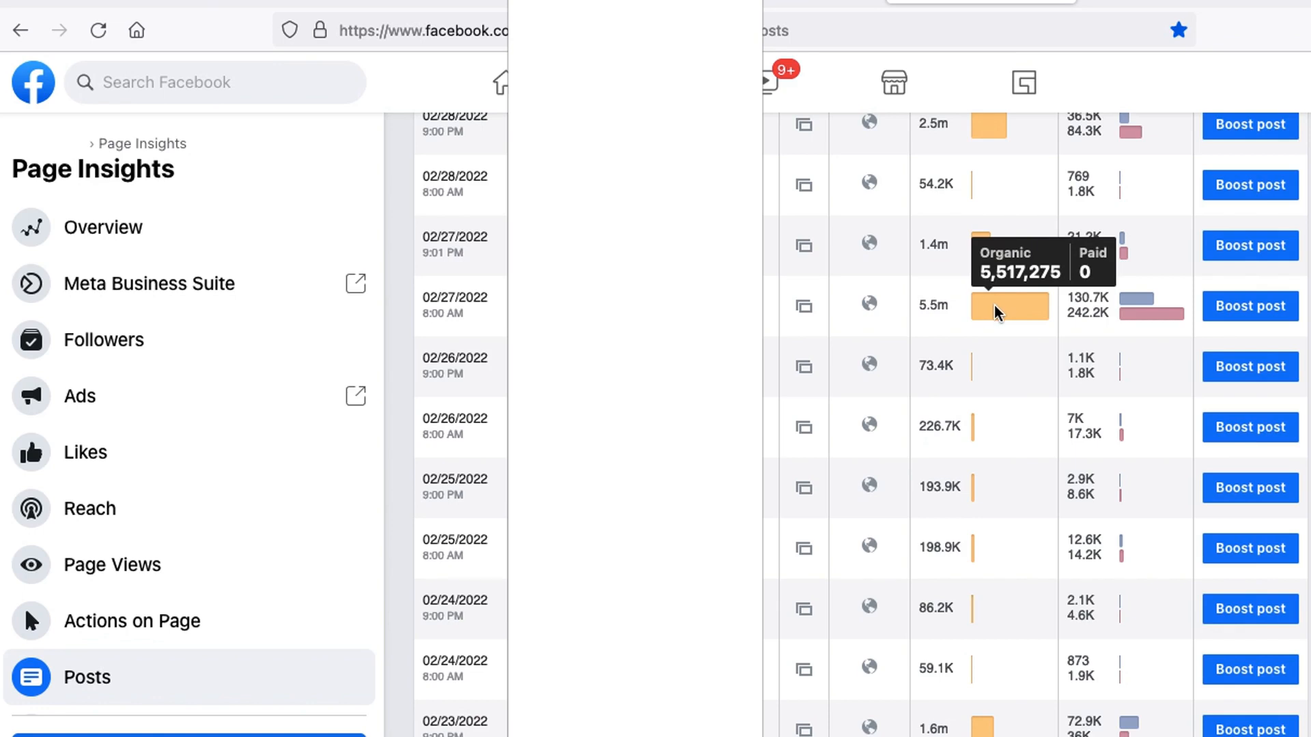
scroll(994, 312, down, 5)
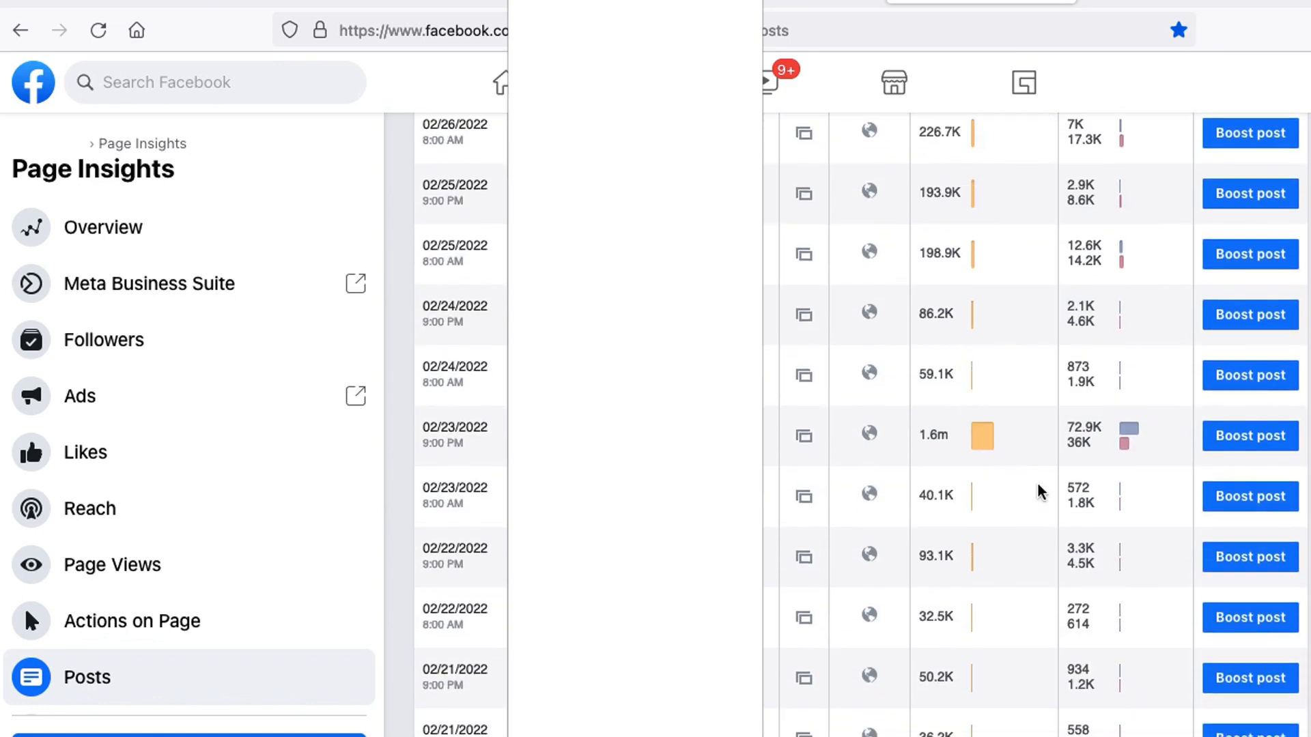
scroll(1044, 495, down, 3)
mouse_move(981, 645)
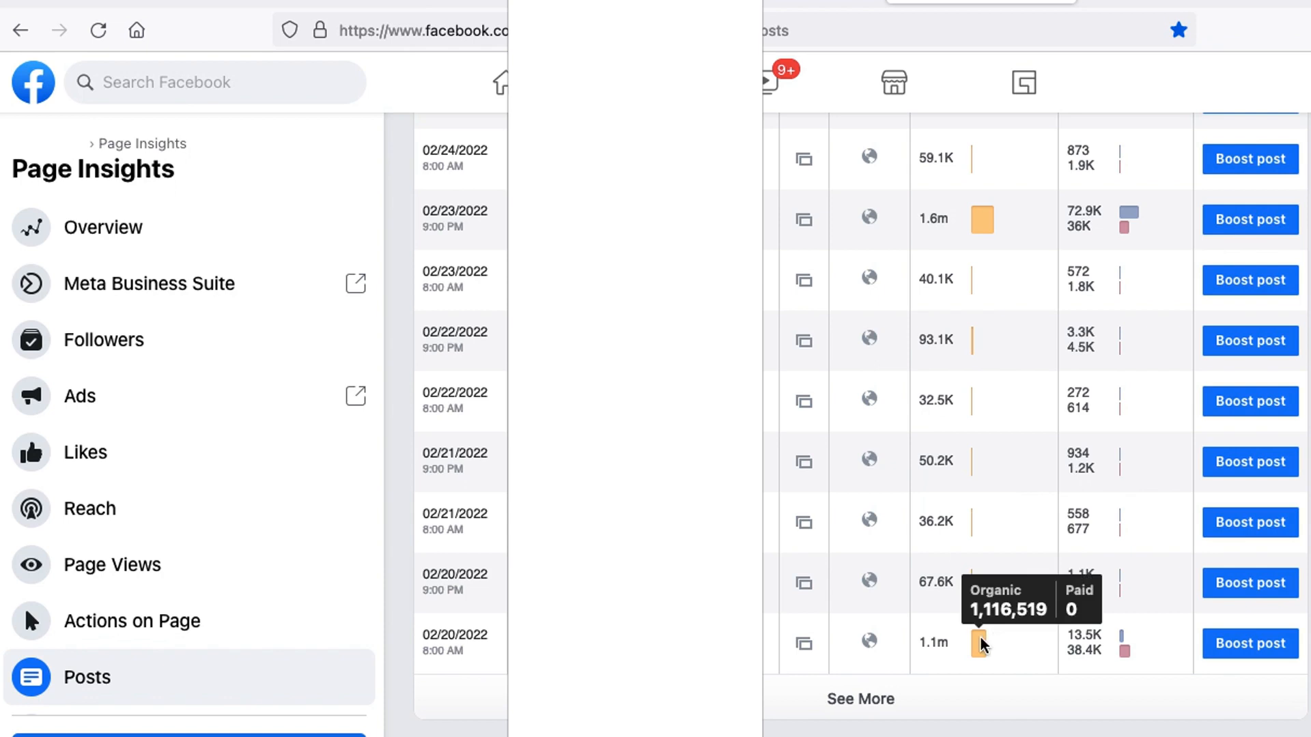
click(886, 702)
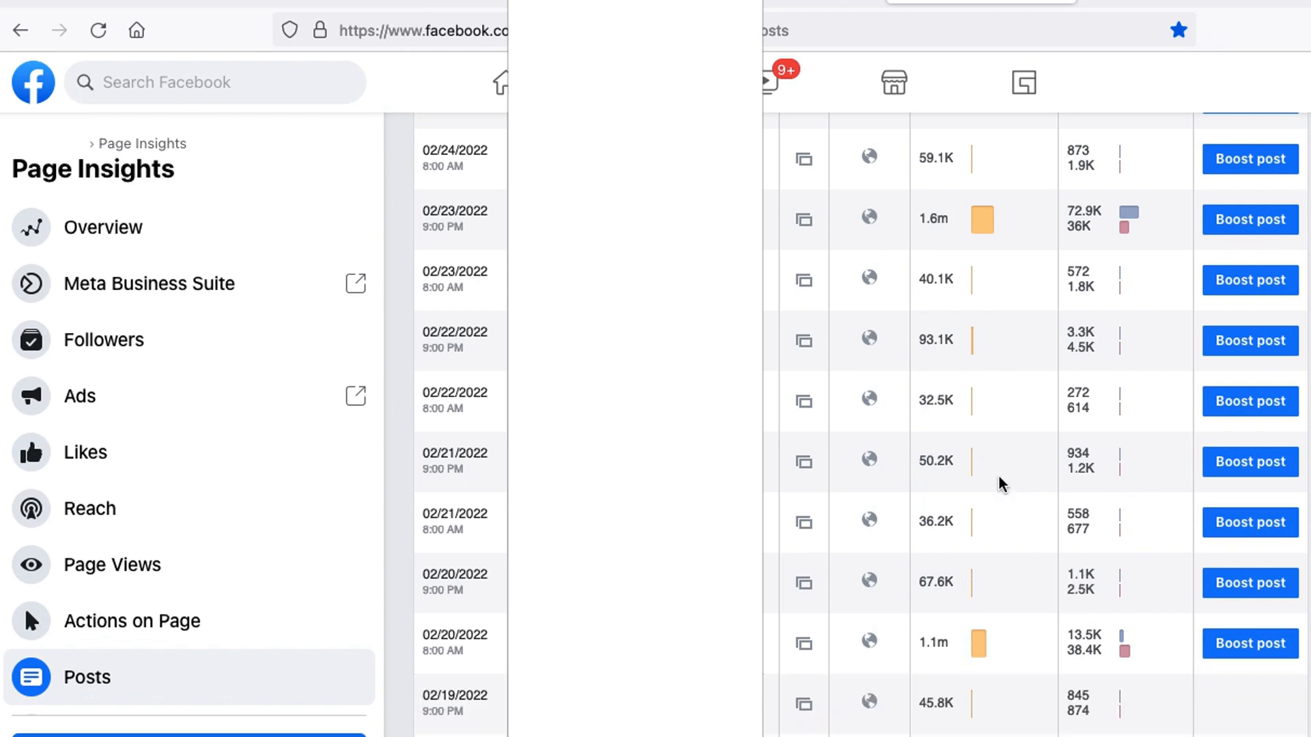
scroll(1001, 483, down, 5)
mouse_move(991, 388)
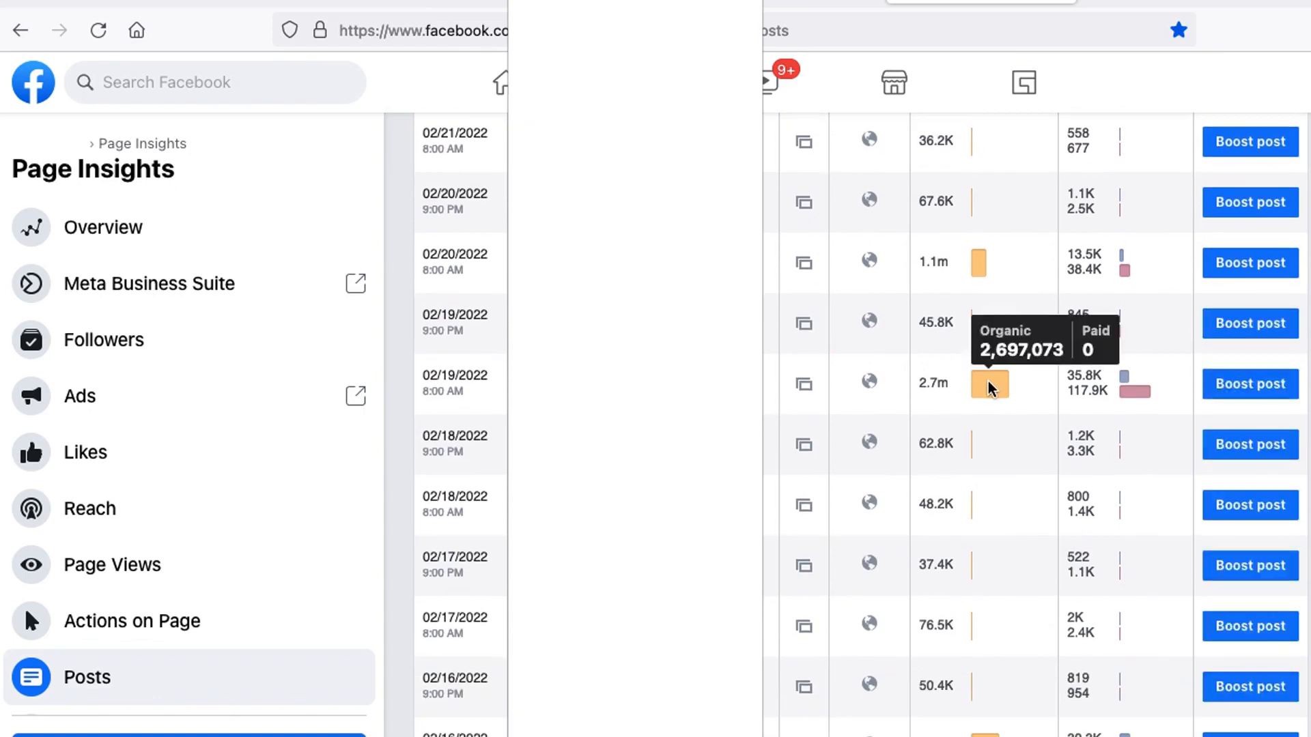
scroll(983, 646, down, 3)
mouse_move(981, 542)
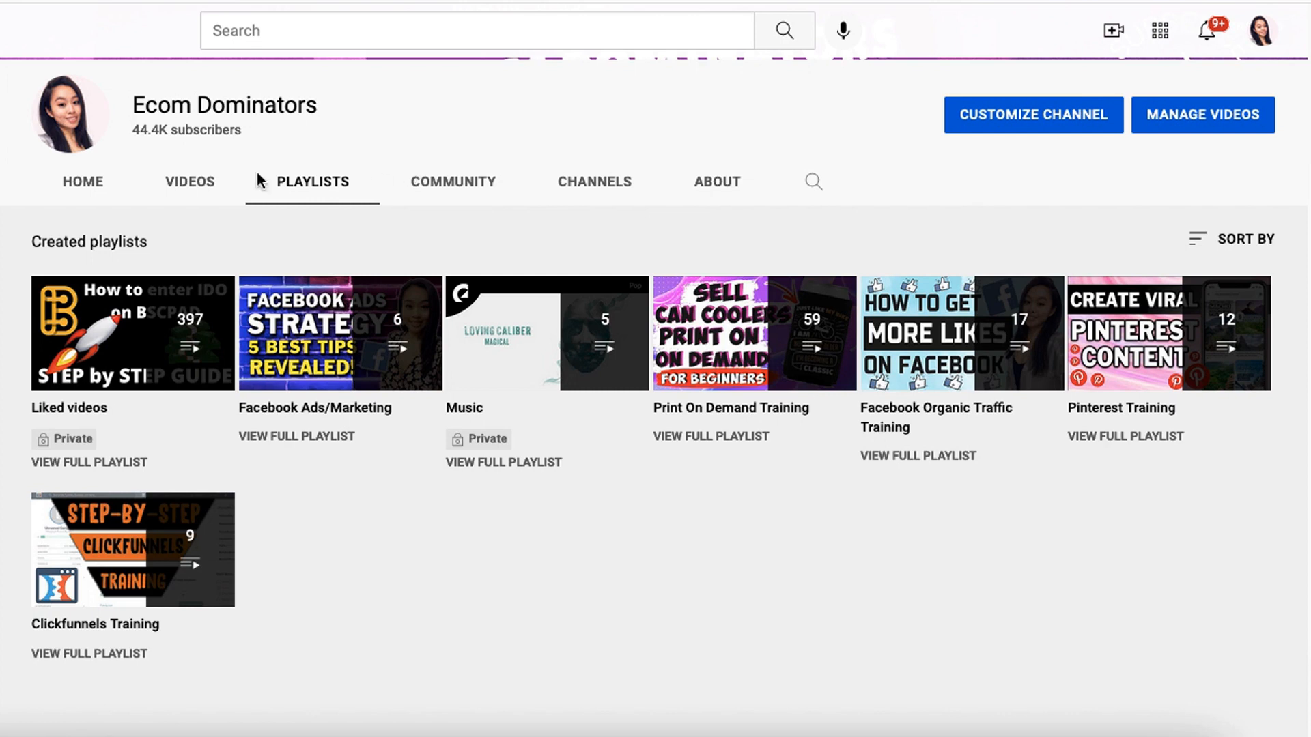
- Switch to the Ecom Dominators YouTube channel, open the Facebook Organic Traffic Training playlist and look through its videos
mouse_move(973, 232)
mouse_down()
mouse_move(780, 239)
mouse_move(848, 531)
mouse_move(1060, 320)
mouse_move(858, 216)
mouse_move(815, 422)
mouse_up()
key(Escape)
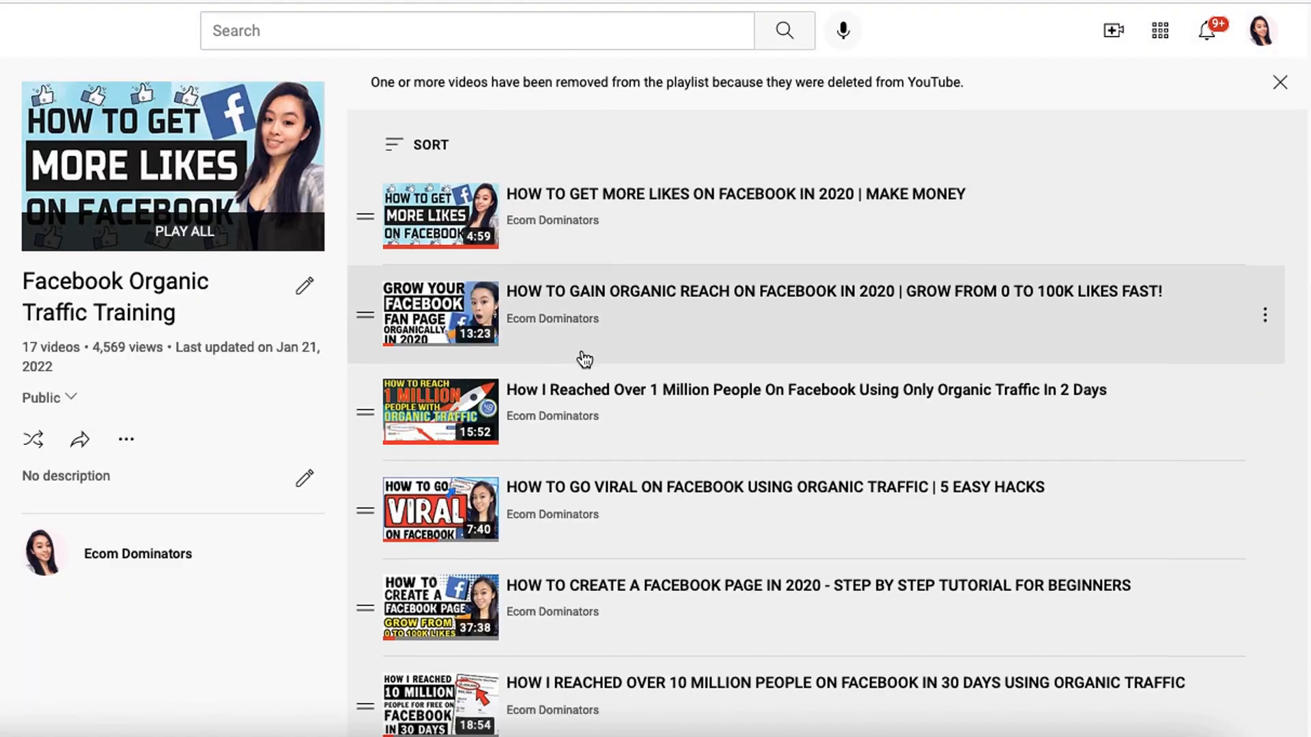
scroll(349, 146, down, 2)
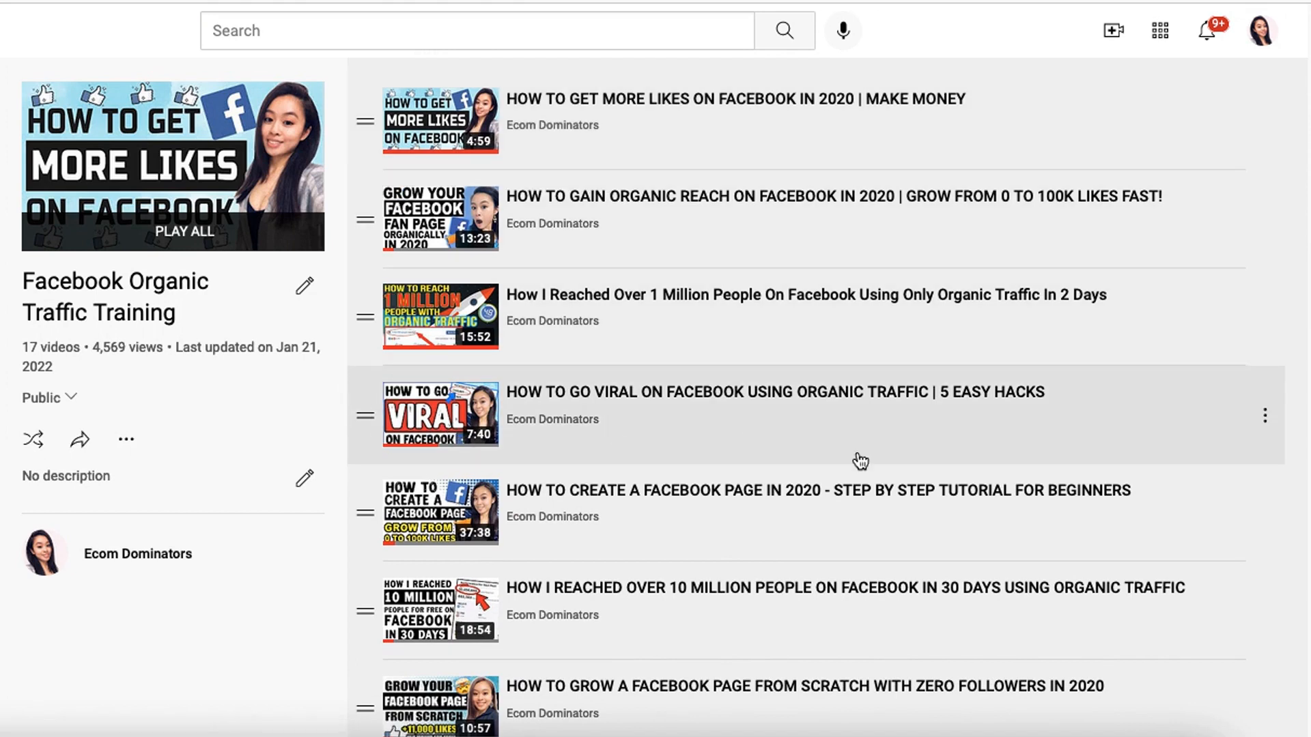
scroll(707, 522, down, 2)
scroll(706, 522, down, 2)
scroll(608, 453, down, 2)
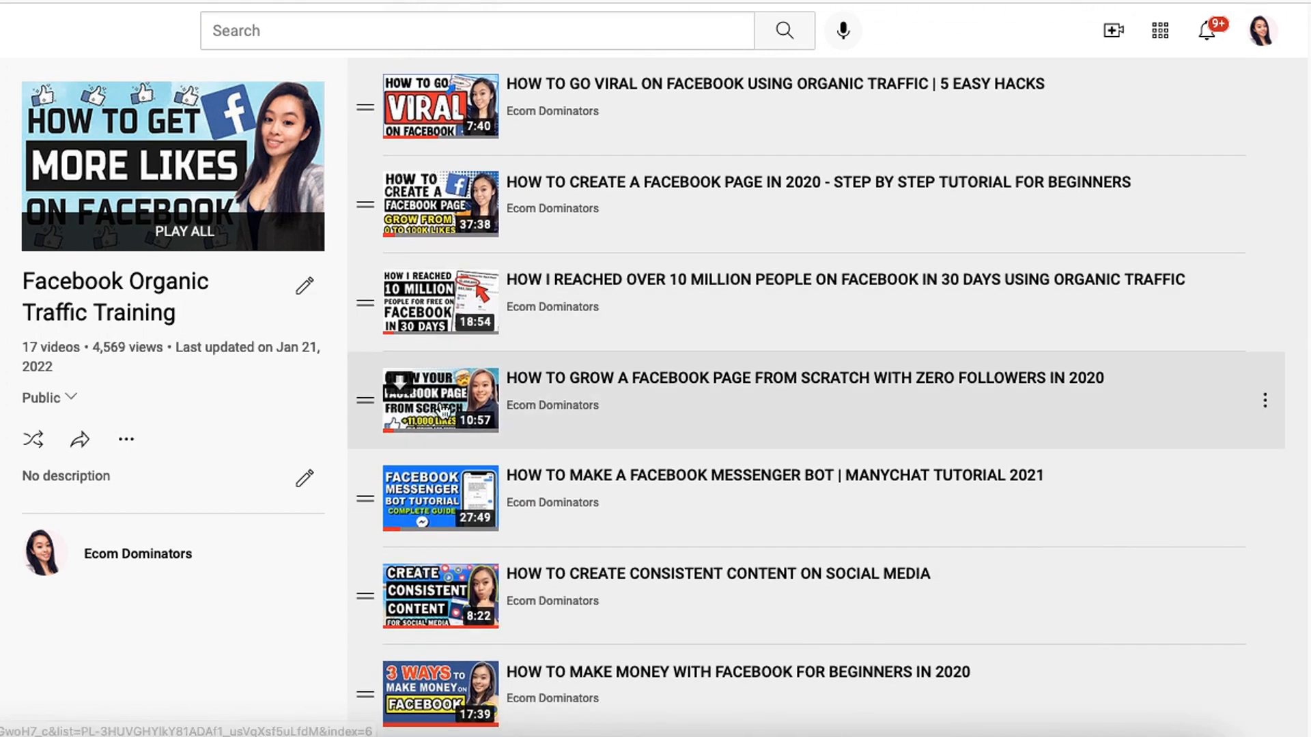
scroll(605, 427, down, 6)
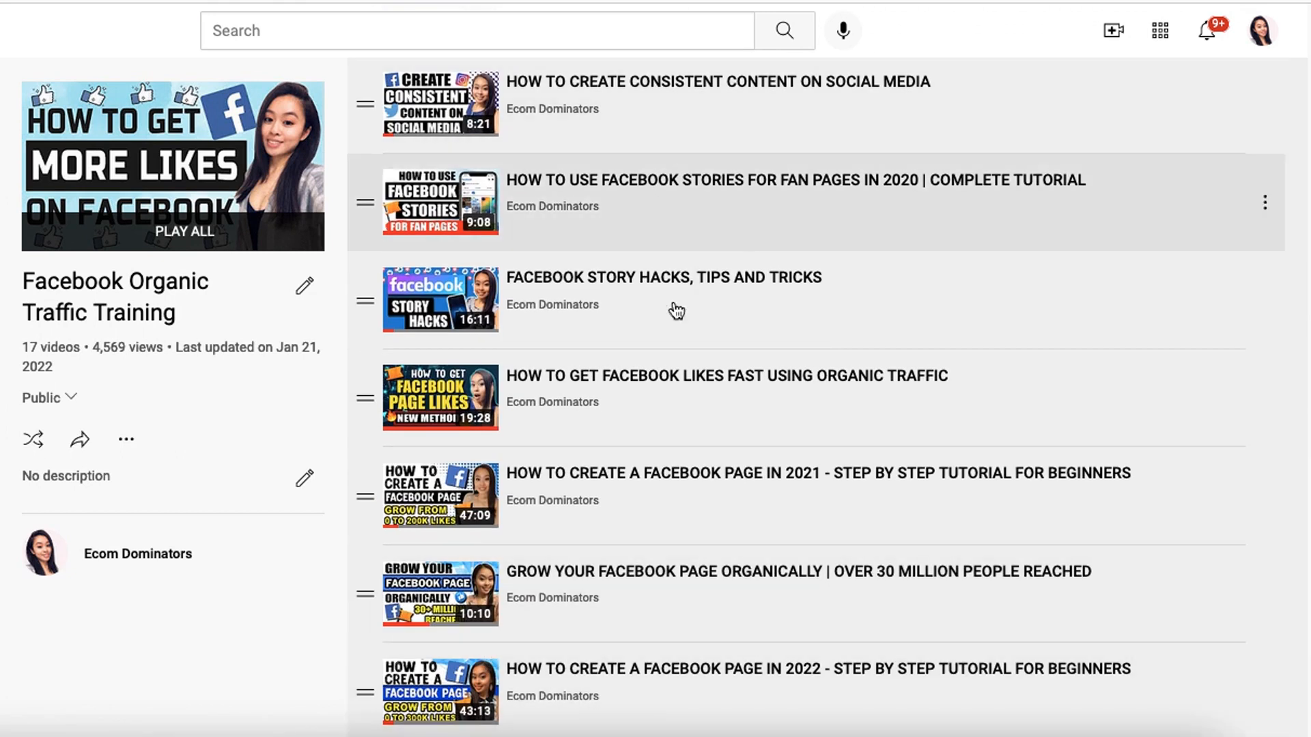
scroll(672, 328, up, 5)
scroll(671, 343, up, 8)
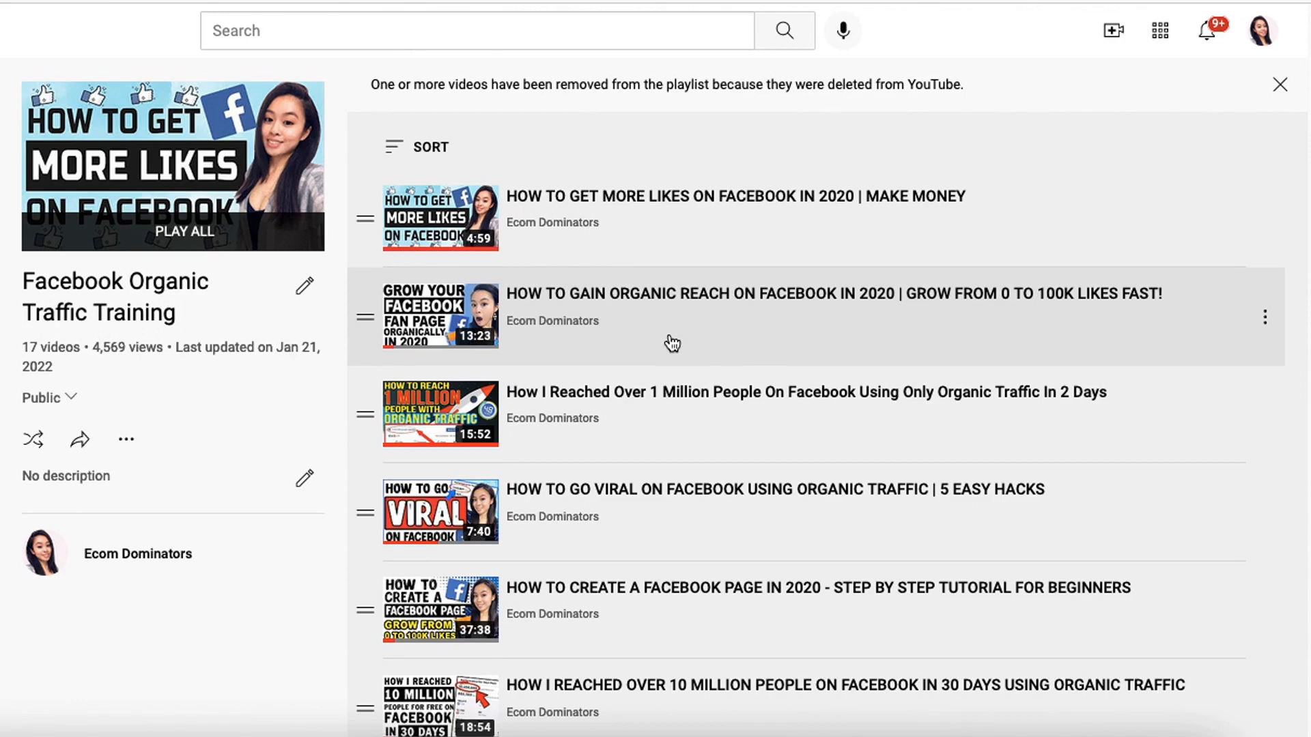